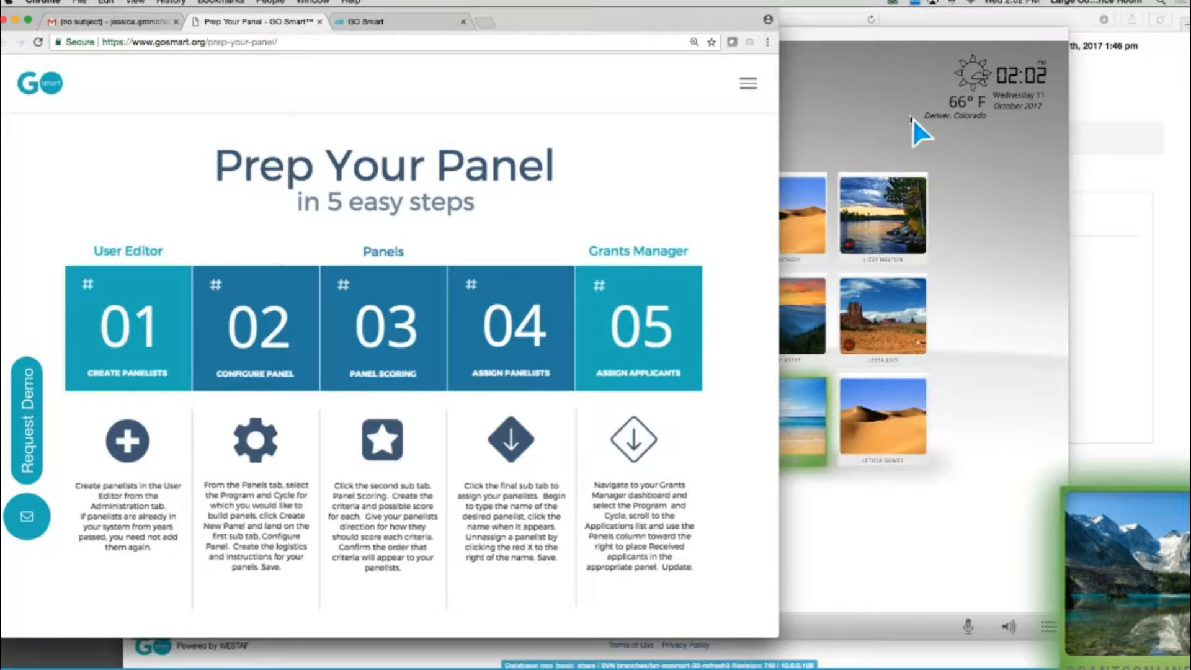
Examine the five-step Prep Your Panel guide and the list of individual tutorials beneath it.
left_click_drag(784, 132, 737, 137)
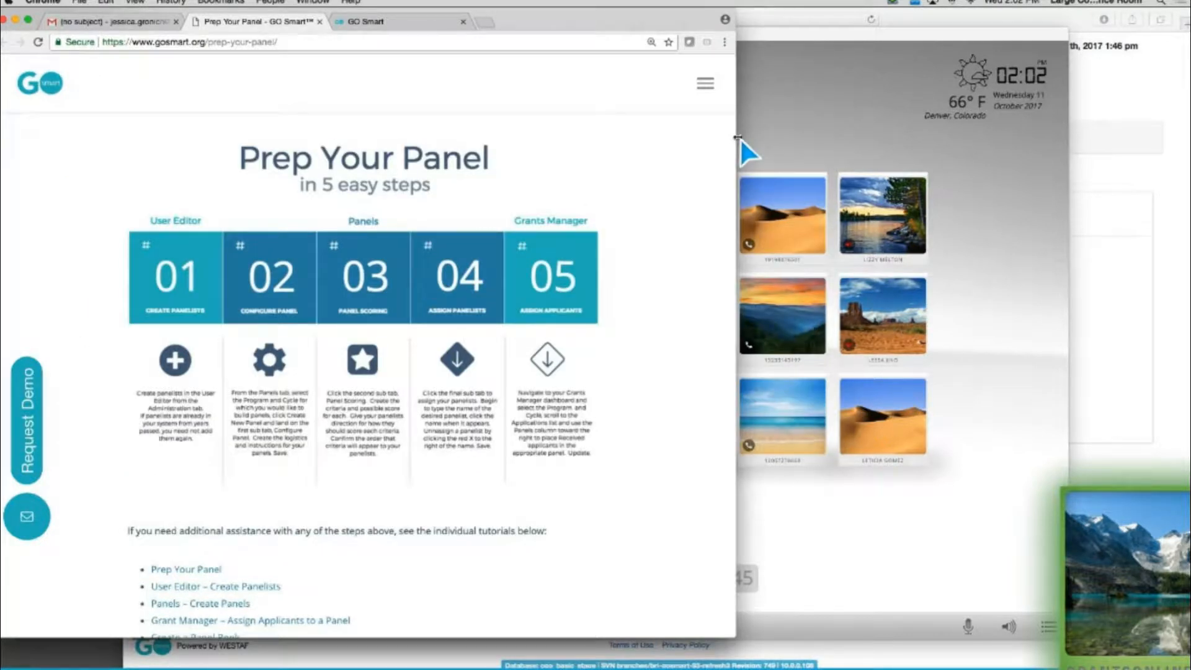
scroll(697, 195, "down", 2)
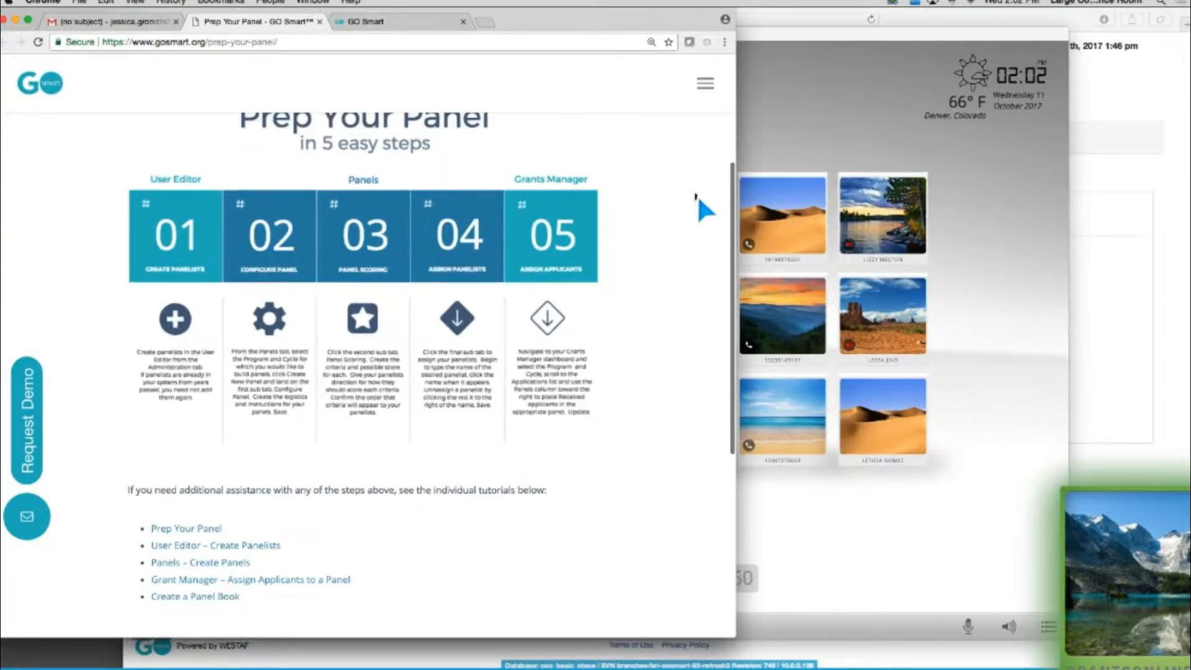
scroll(697, 194, "down", 1)
scroll(639, 186, "up", 2)
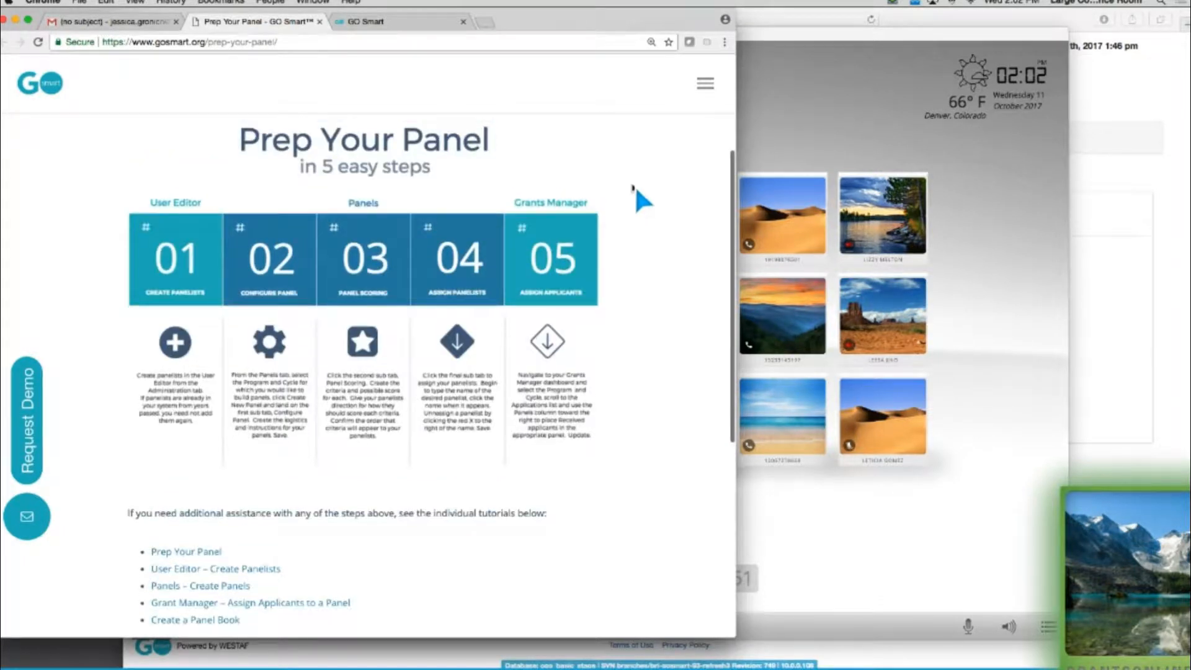
scroll(634, 185, "up", 1)
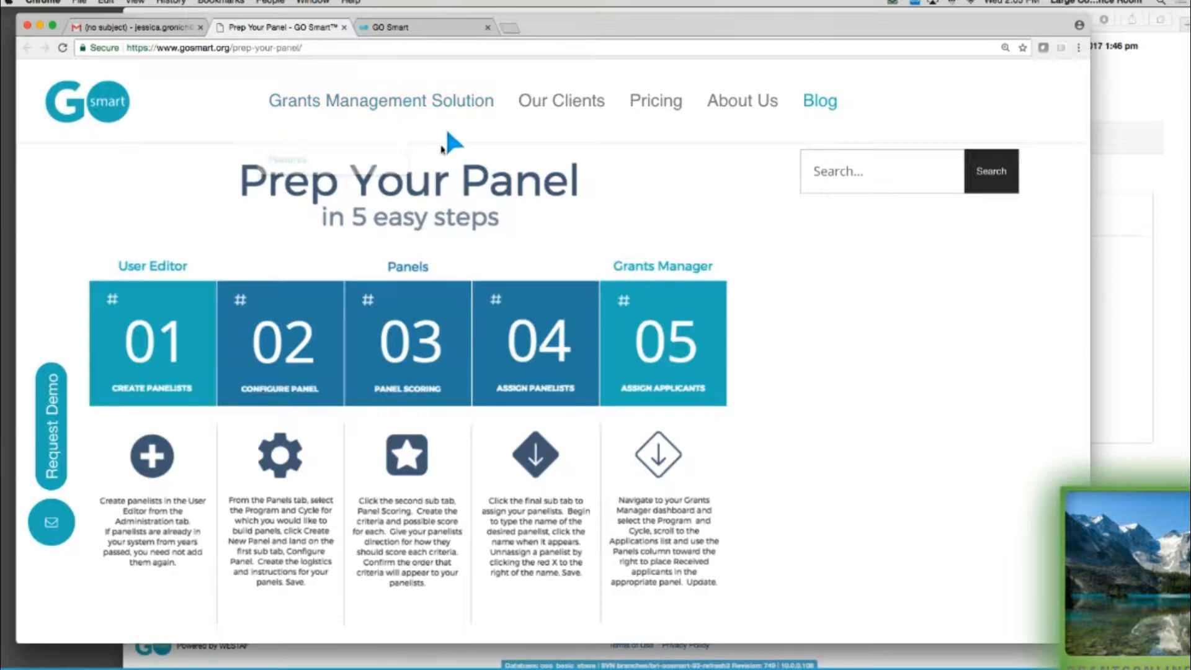
Switch to the GO Smart admin site in Safari and start a new user in the User Editor.
left_click(425, 32)
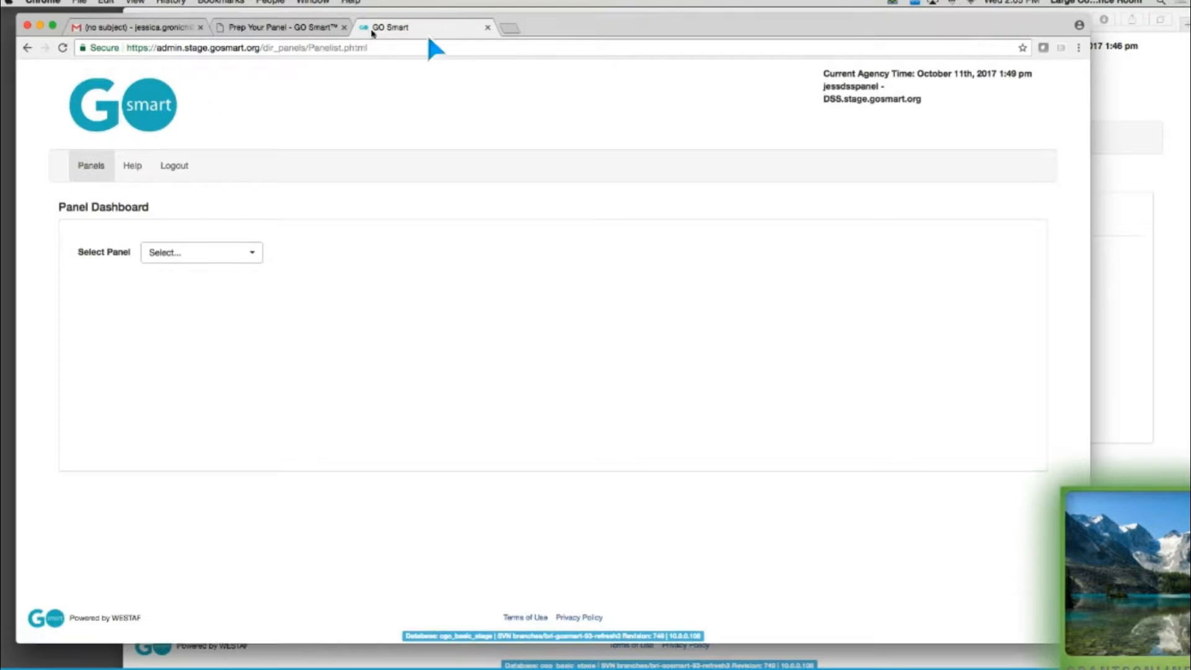
key("super+Tab")
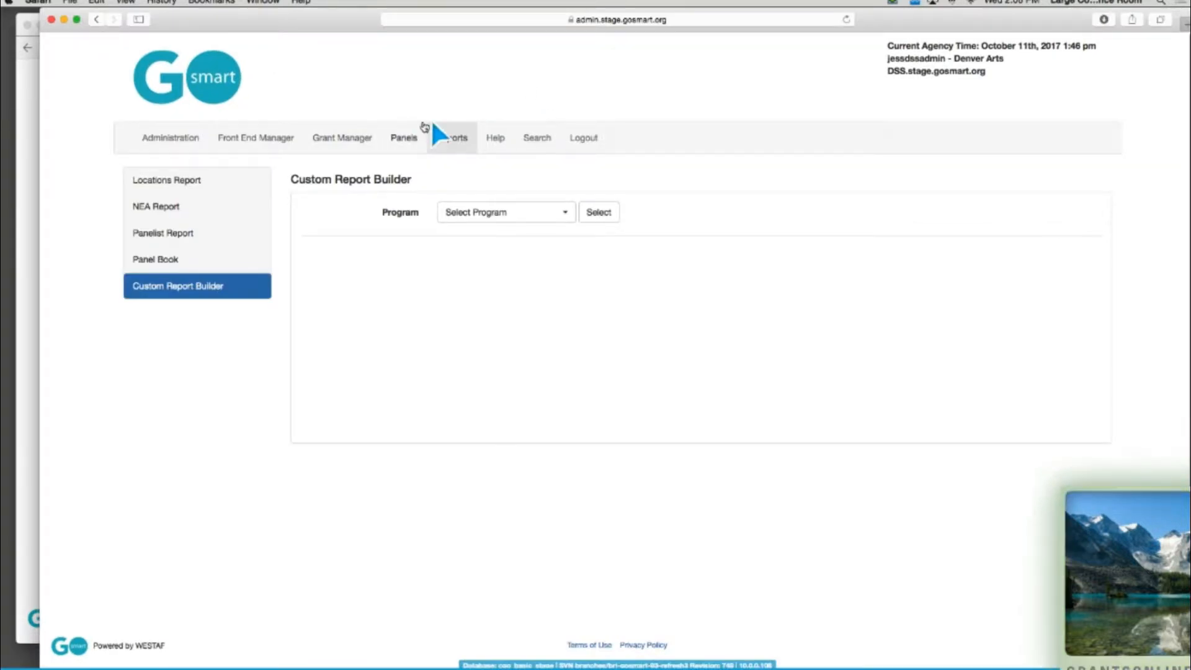
left_click(180, 142)
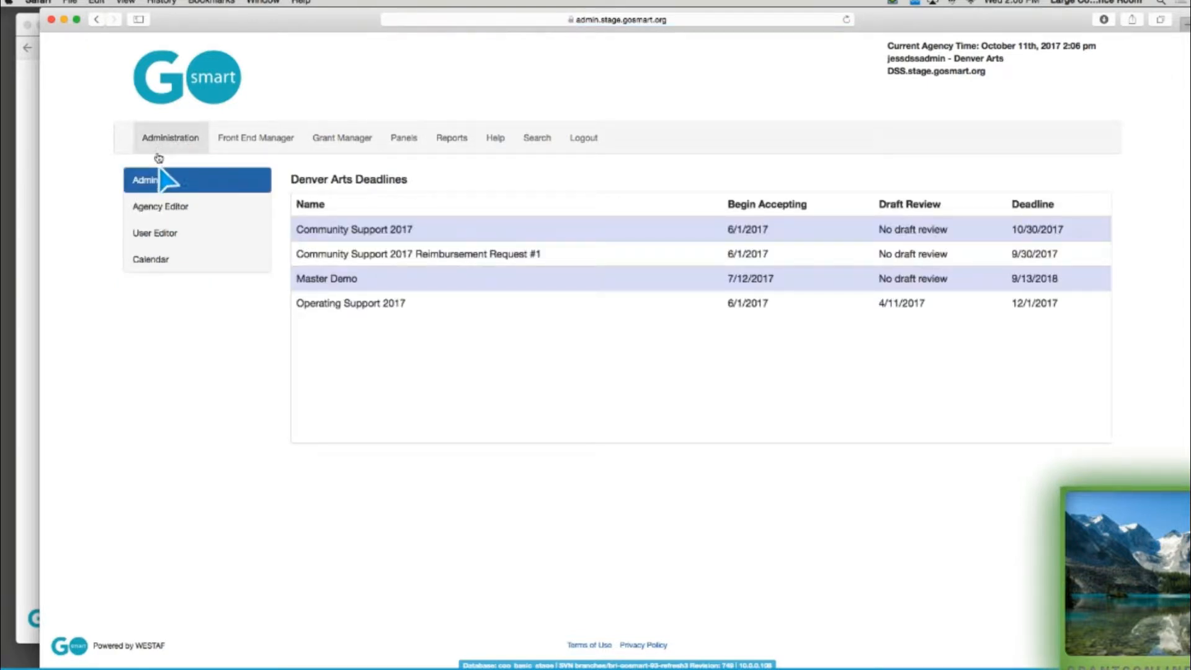
left_click(152, 233)
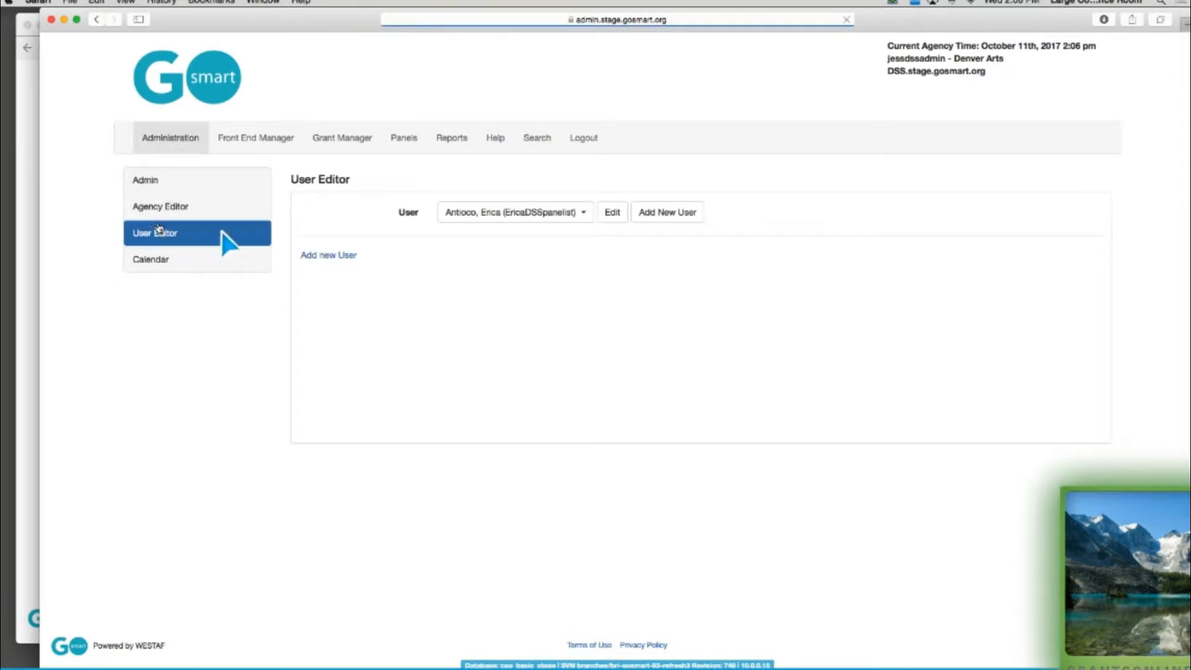
left_click(671, 215)
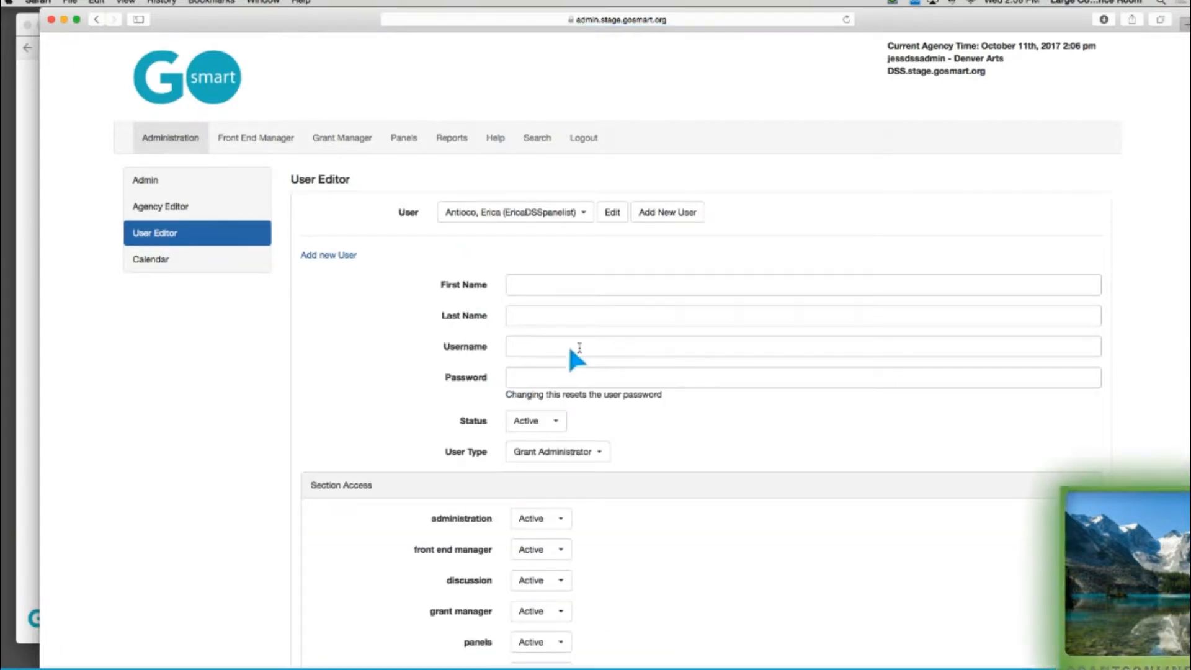
Set the new user's type to Panelist and look through the section access and contact fields.
left_click(551, 446)
left_click(551, 490)
scroll(671, 426, "down", 5)
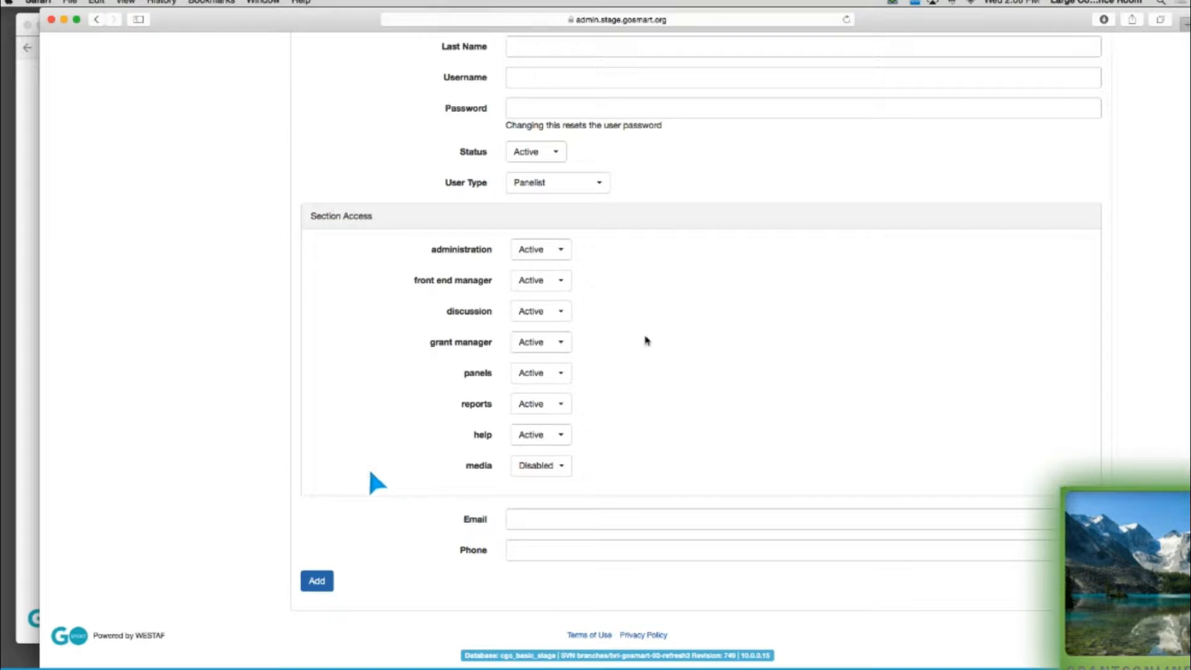
scroll(541, 88, "up", 1)
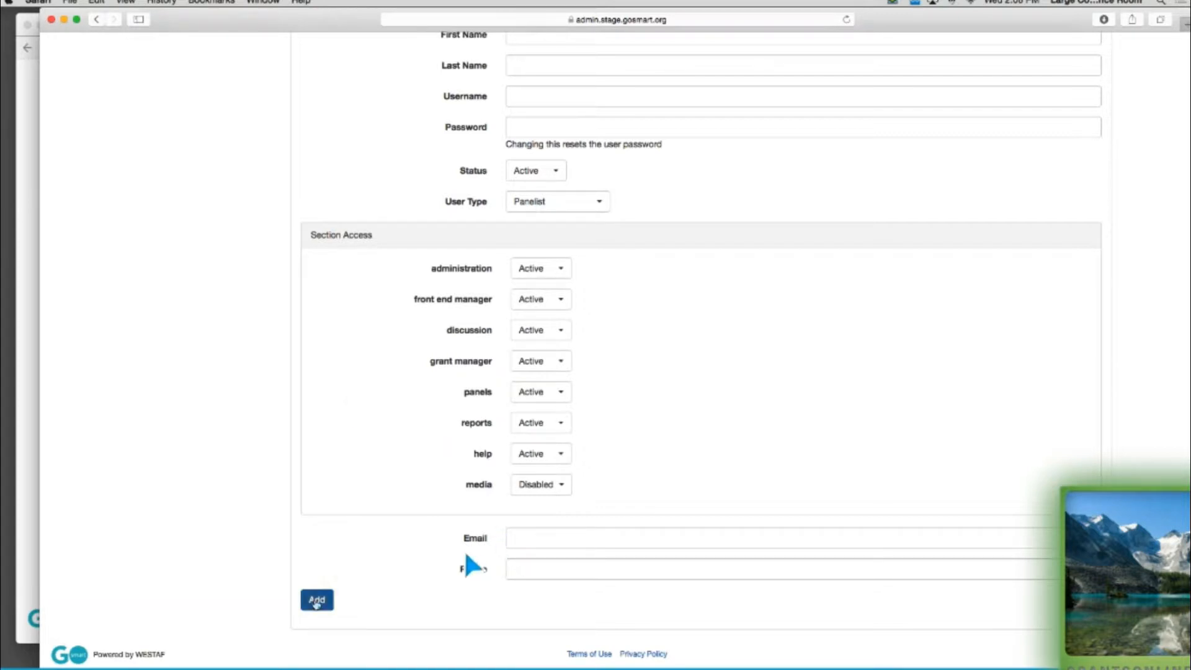
scroll(366, 573, "up", 5)
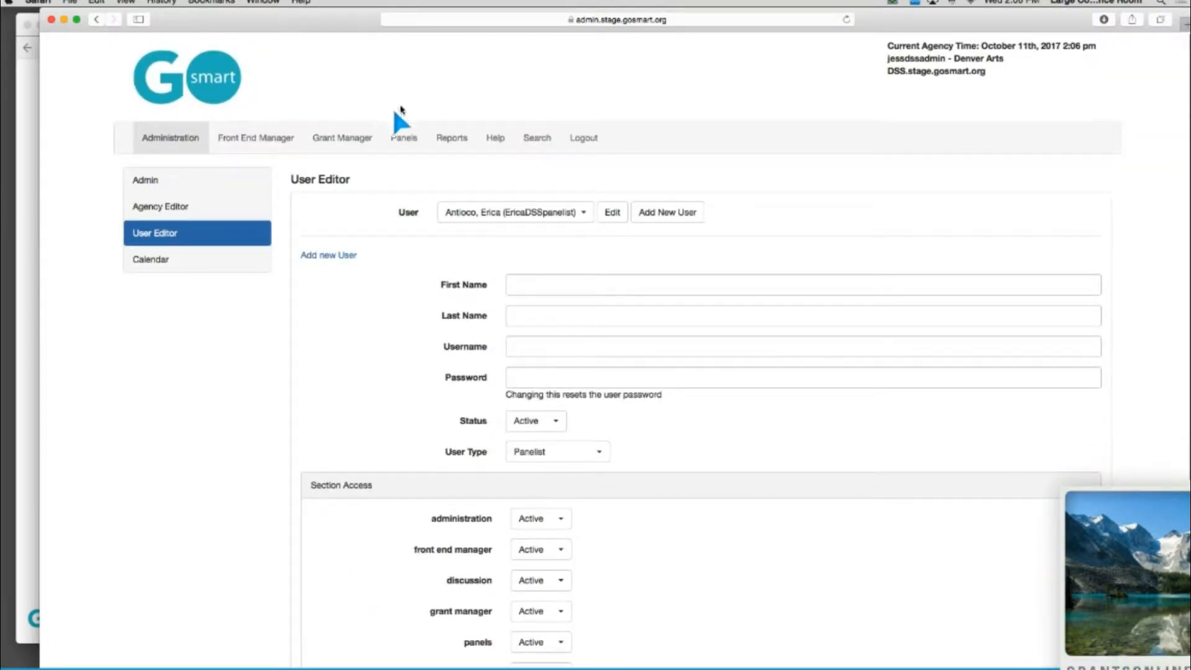
Create a new panel in the Panel Builder for the Community Support program and the Community Support 2017 cycle.
left_click(409, 138)
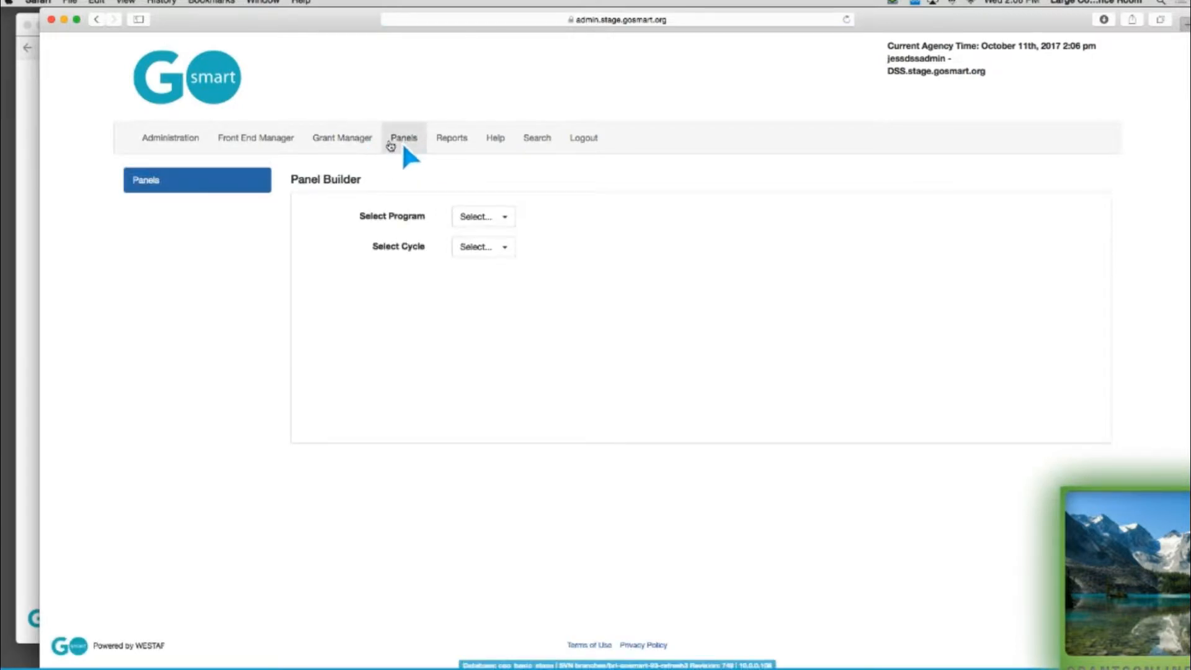
left_click(478, 216)
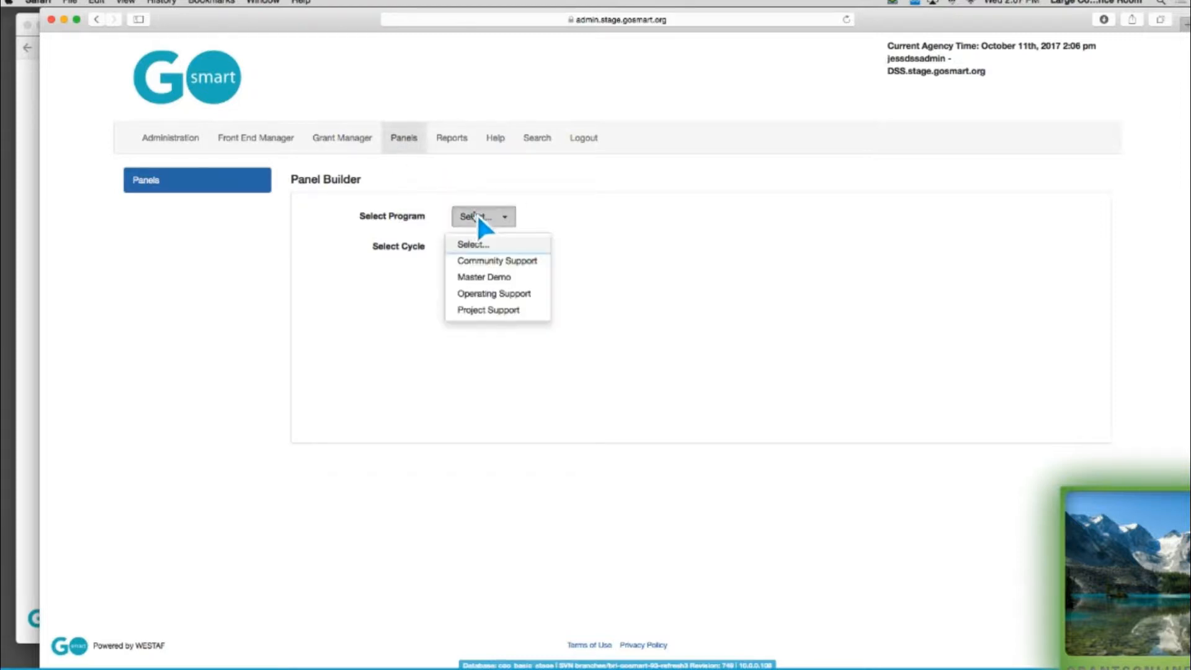
left_click(482, 263)
left_click(488, 243)
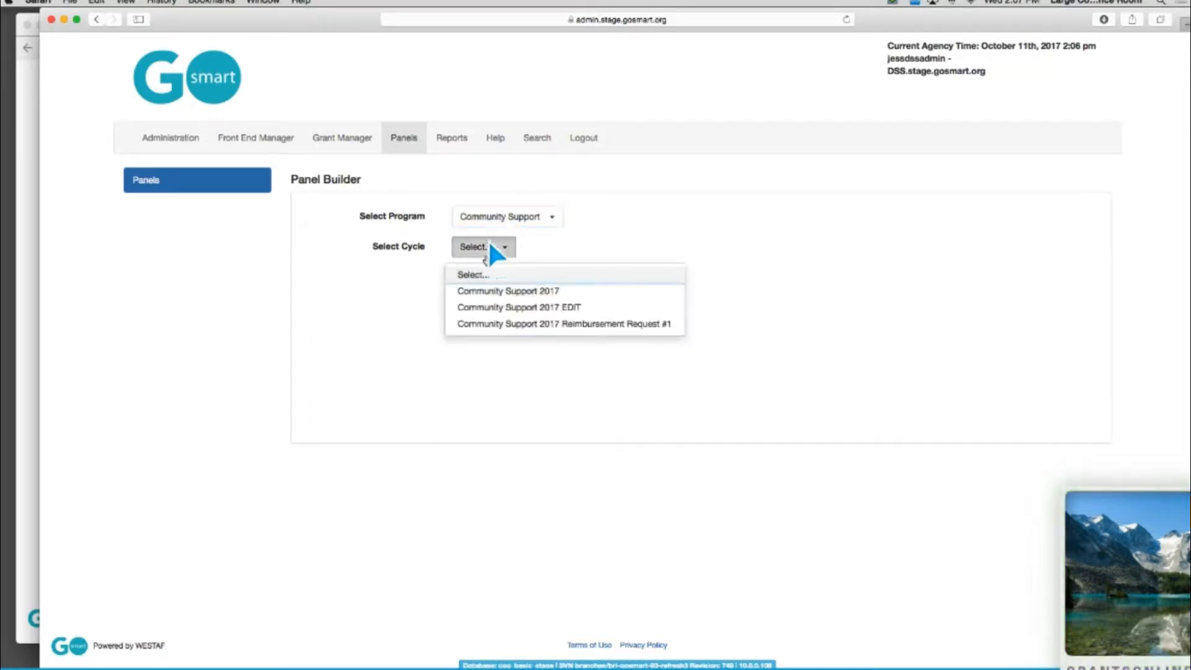
left_click(487, 290)
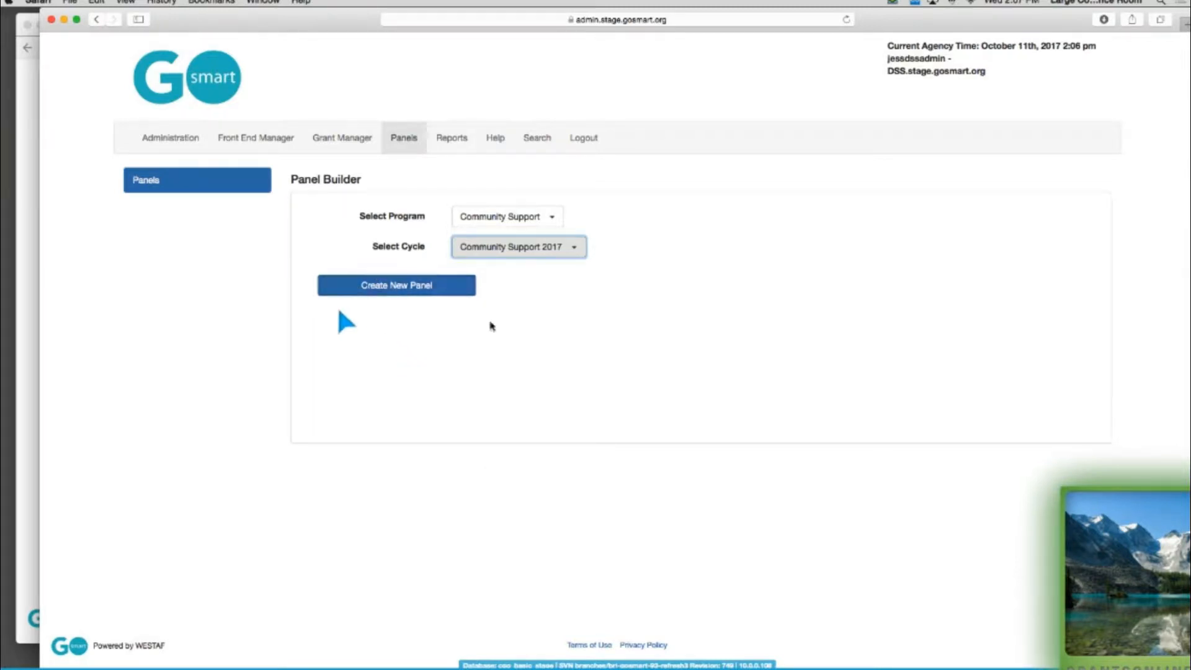
left_click(387, 285)
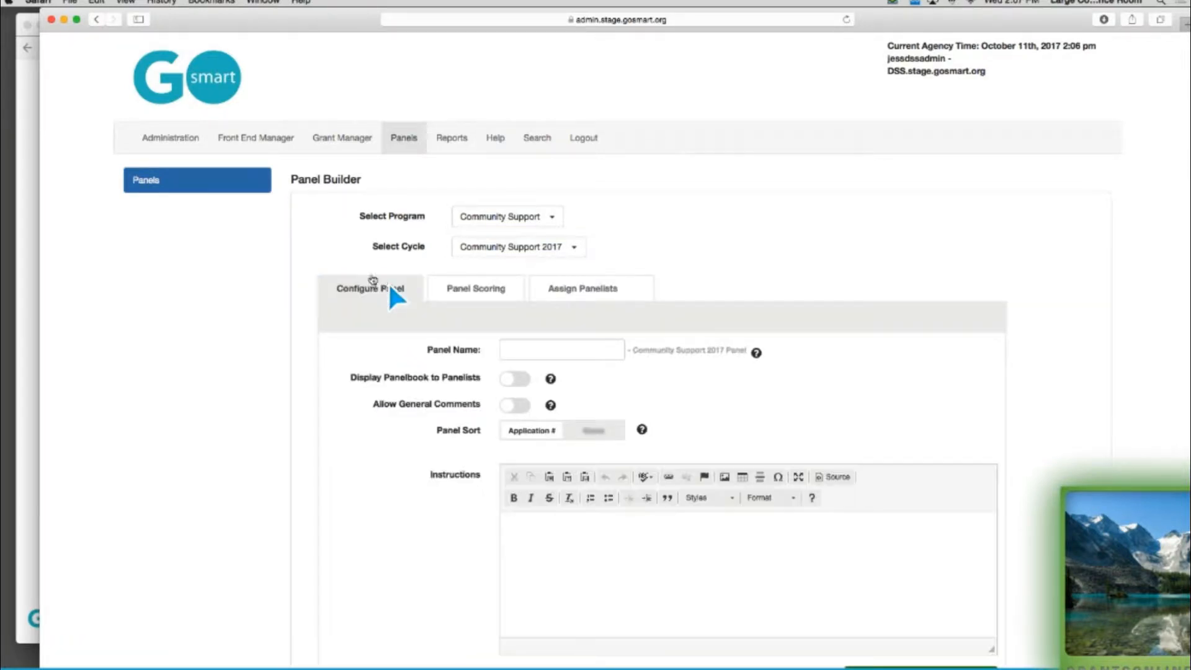
Name the panel Dance, and enable displaying the panelbook to panelists and allowing general comments.
scroll(383, 273, "down", 2)
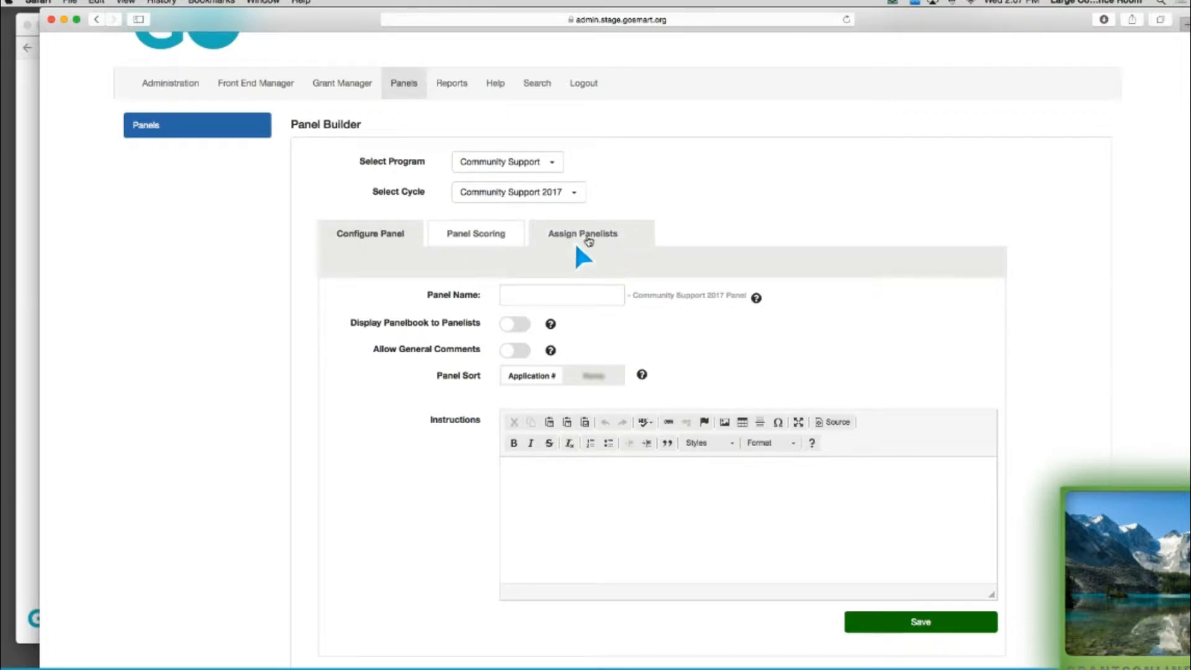
scroll(589, 242, "down", 2)
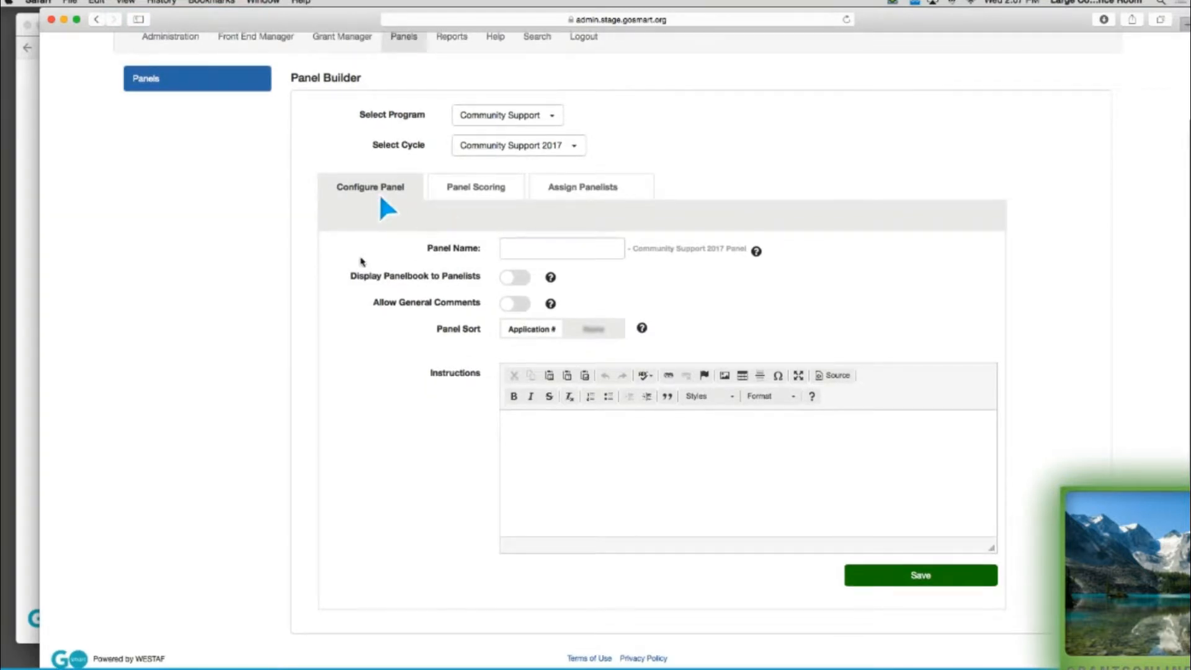
left_click(570, 251)
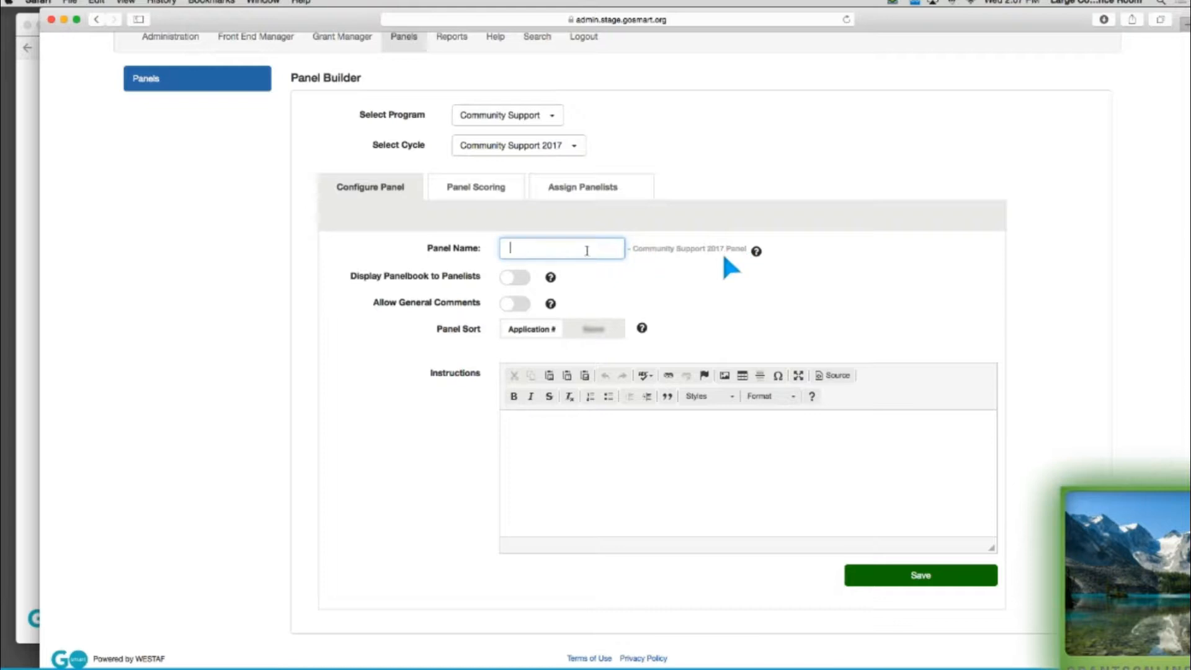
type("Dance")
scroll(722, 252, "up", 1)
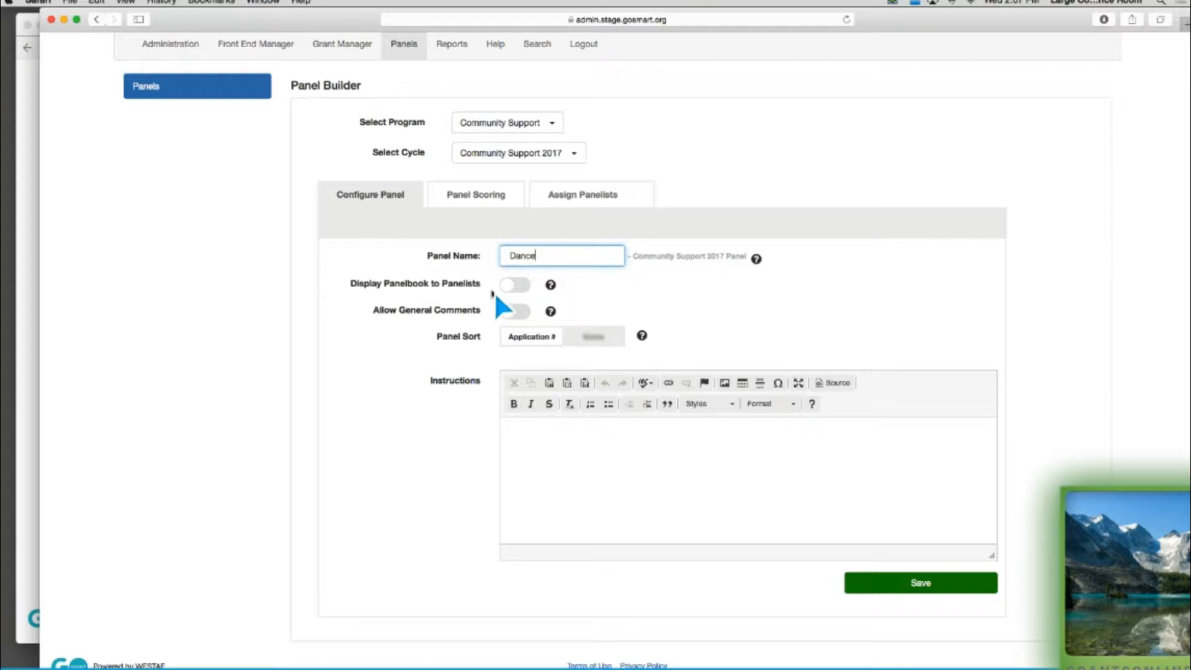
left_click(513, 287)
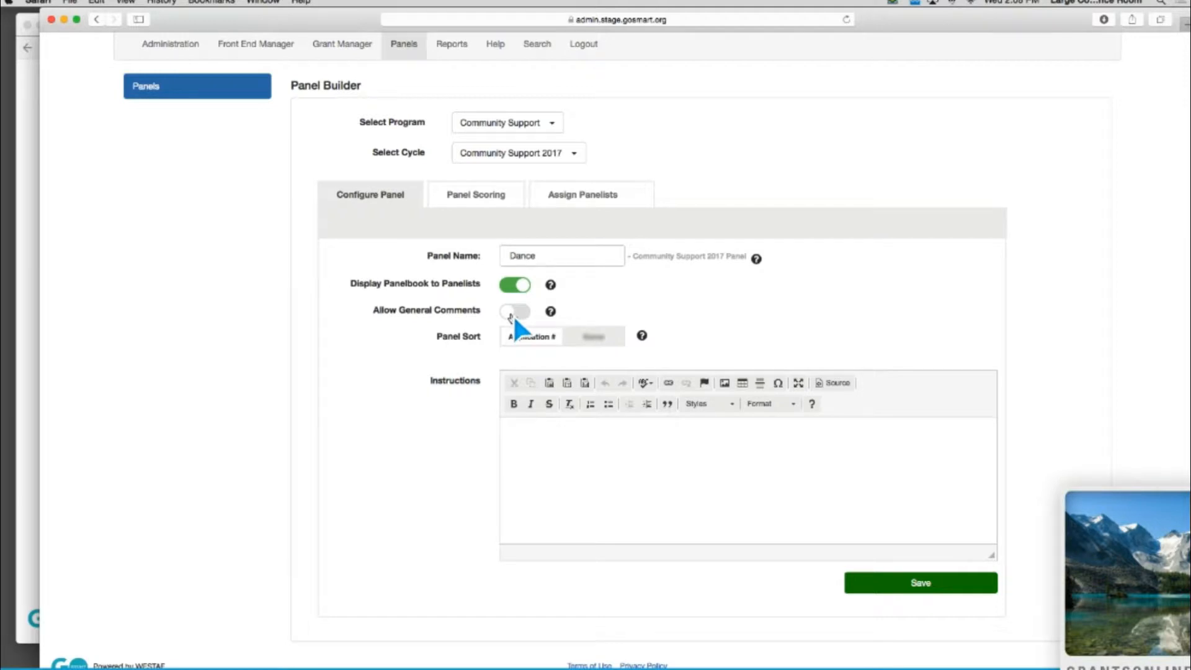
left_click(512, 314)
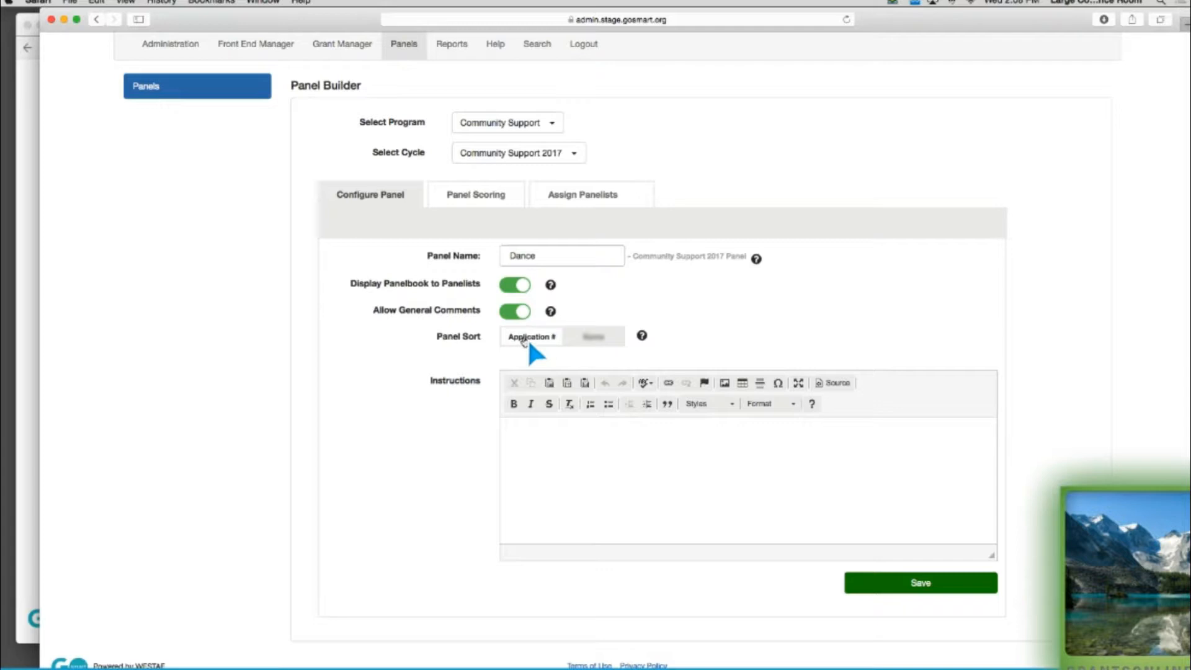
Switch the panel sort to Name and back to Application #.
scroll(524, 342, "up", 1)
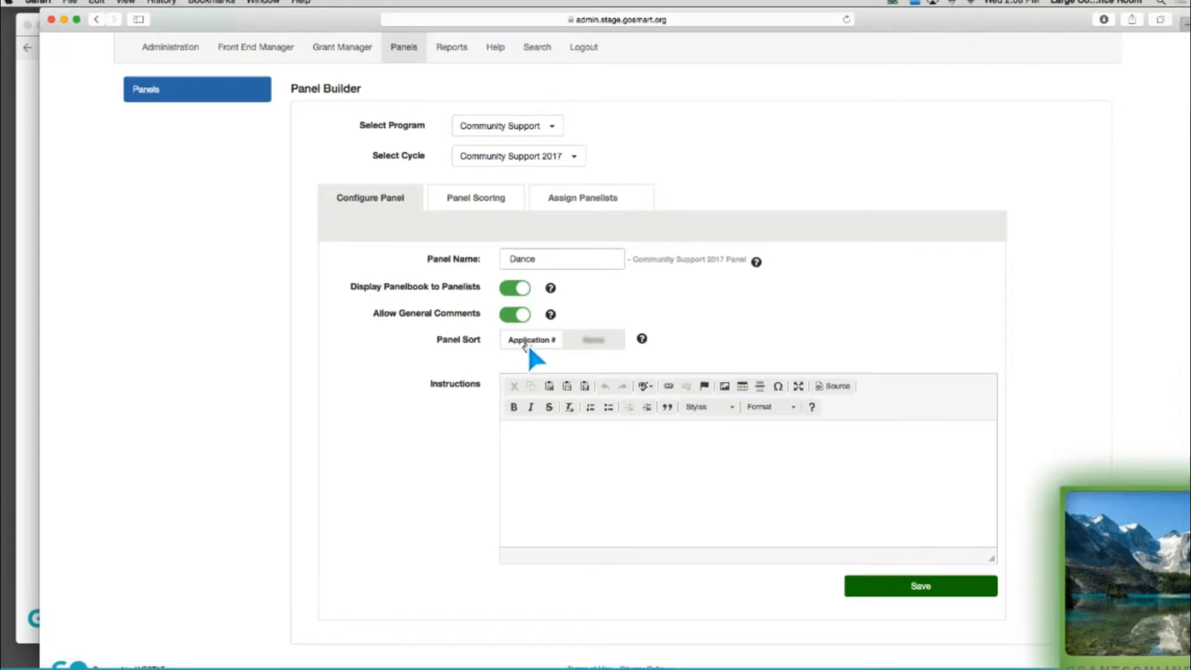
left_click(586, 342)
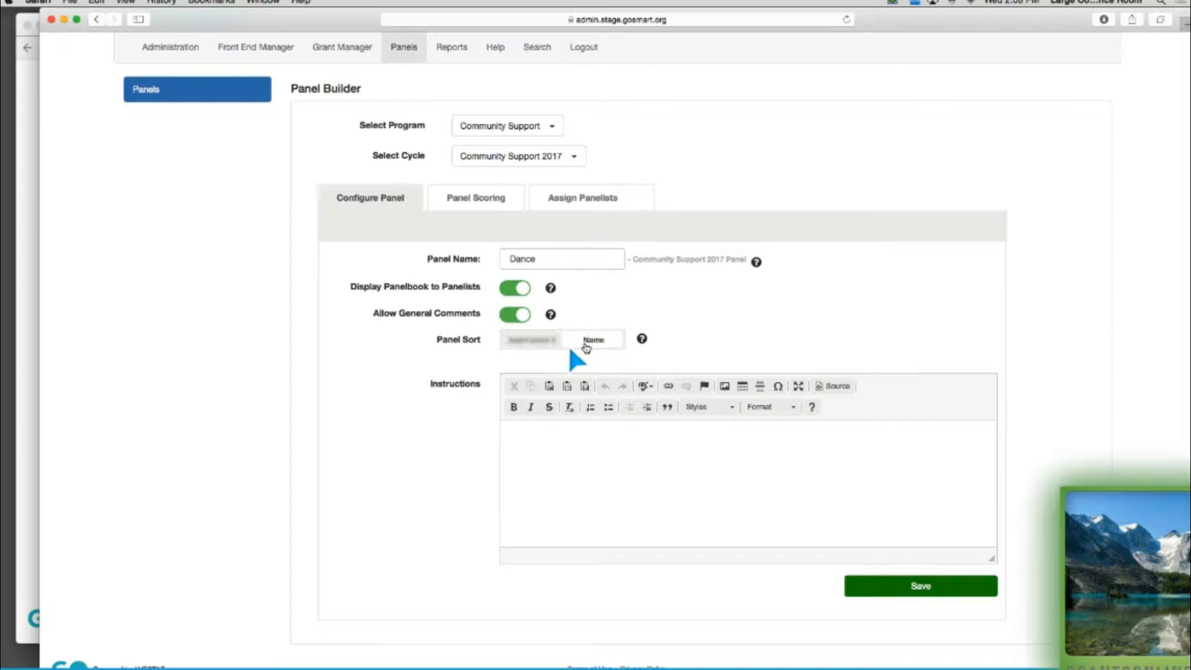
left_click(554, 345)
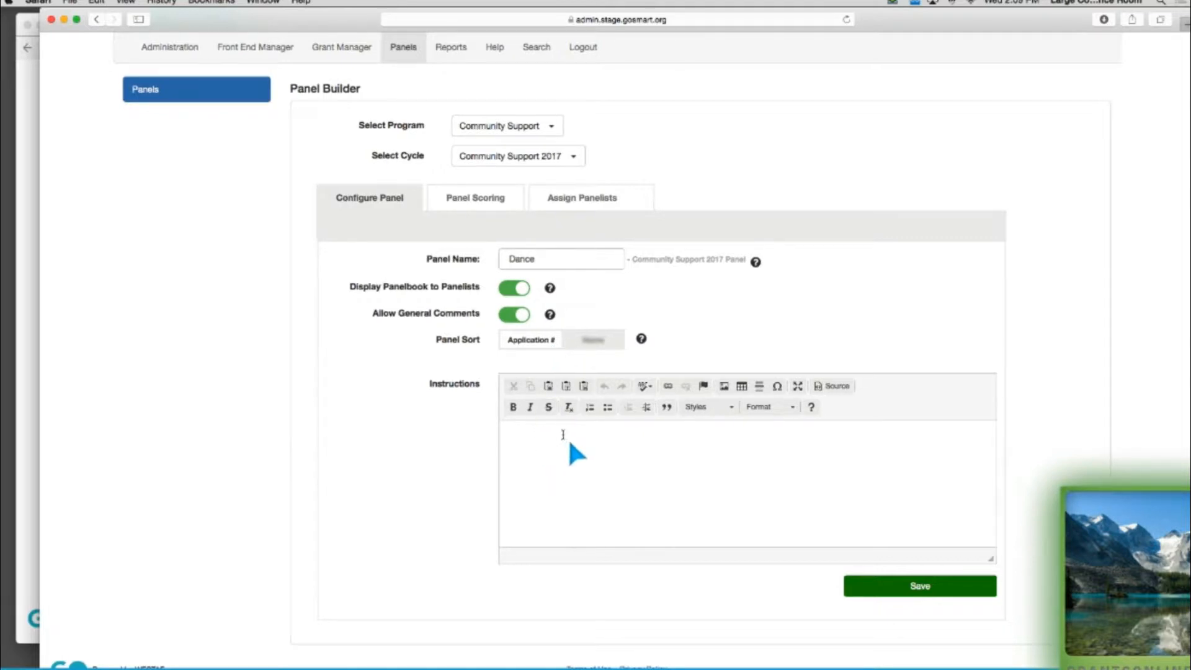
Enter "instructions...." as the panel's instructions and save the panel configuration.
scroll(567, 439, "up", 1)
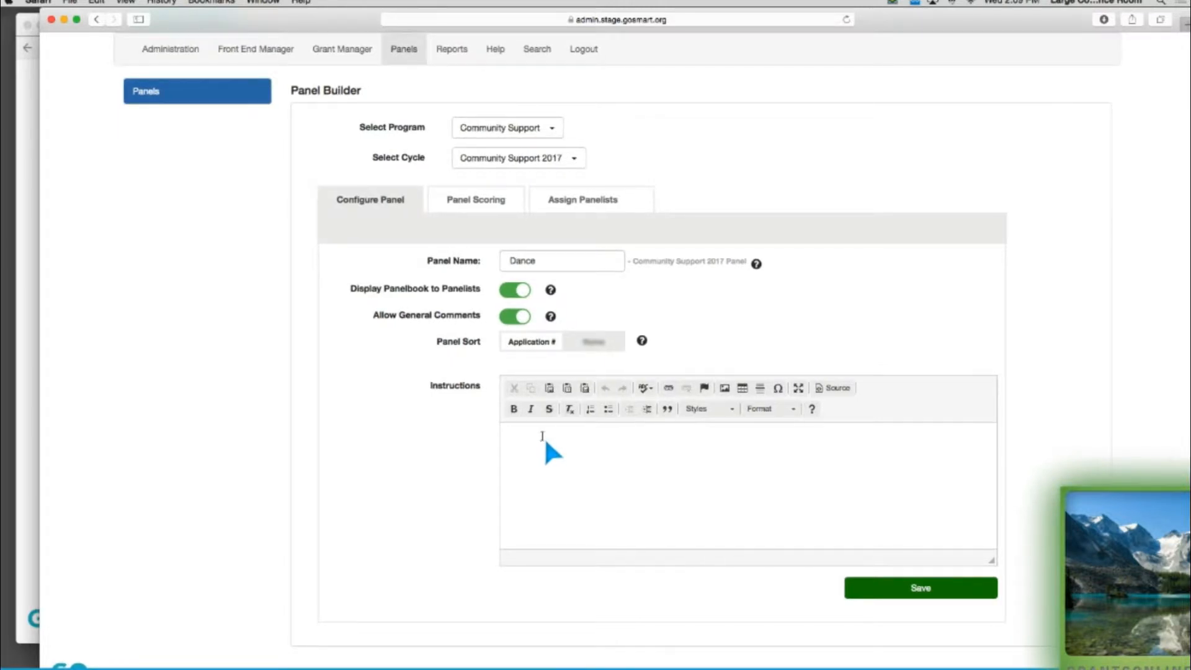
scroll(567, 442, "up", 1)
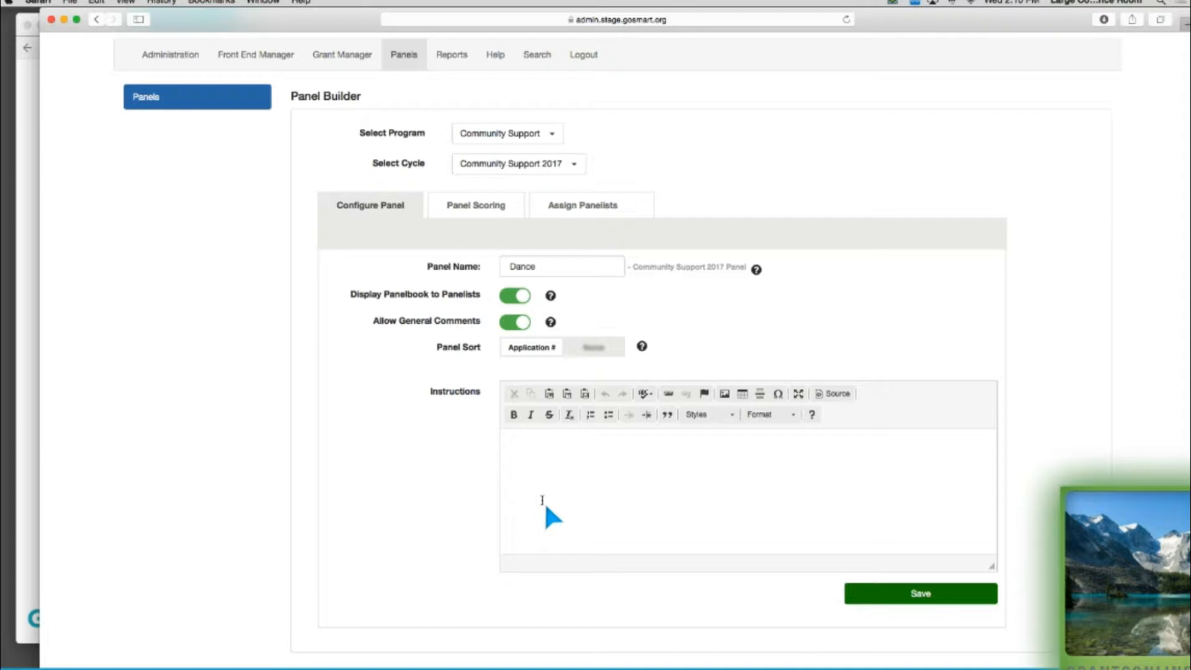
left_click(591, 473)
type("instructions....")
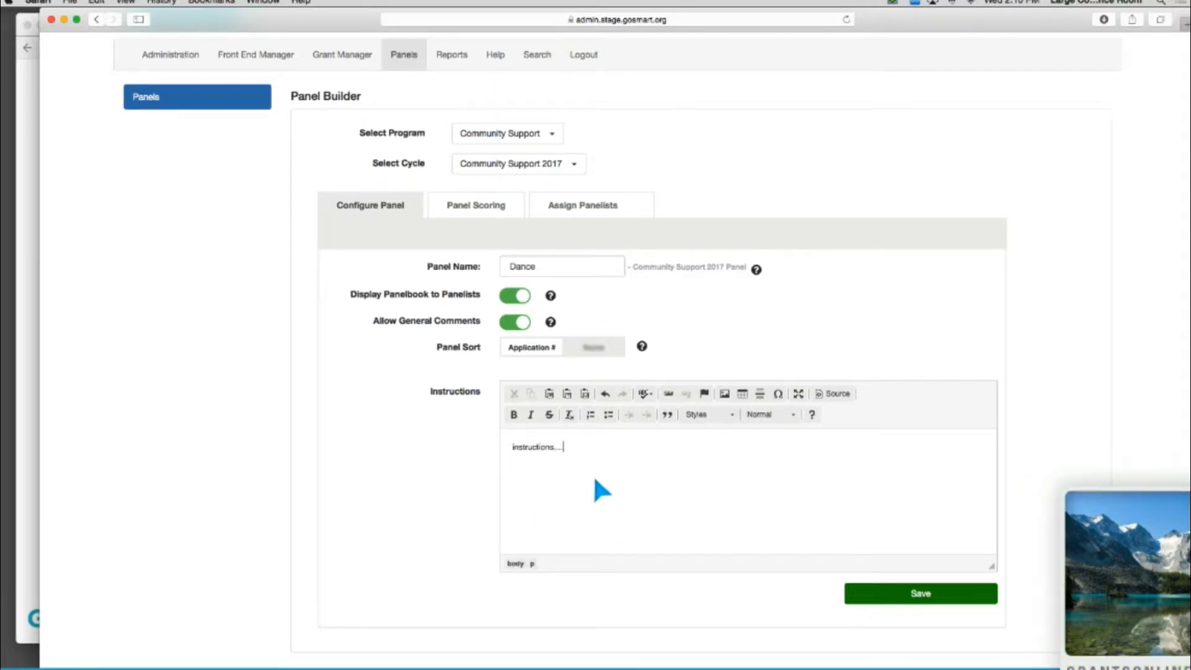
left_click(901, 598)
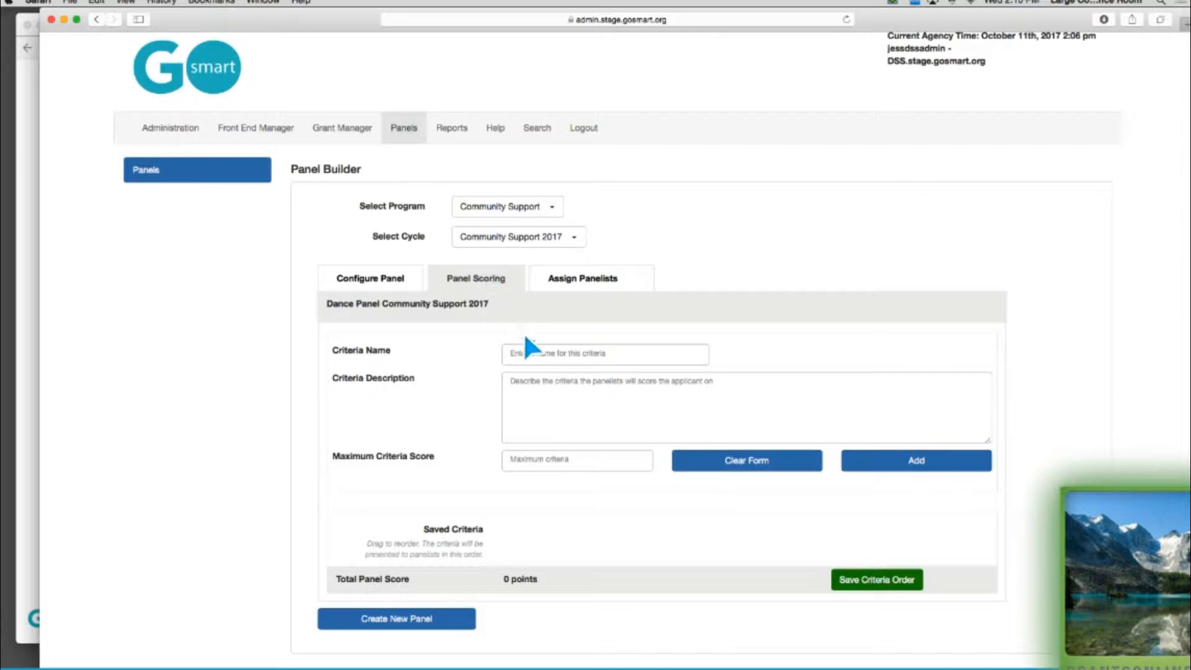
Name the scoring criterion Community Spirit and describe it as "How valuable is this project to our community.".
left_click(546, 357)
type("Community")
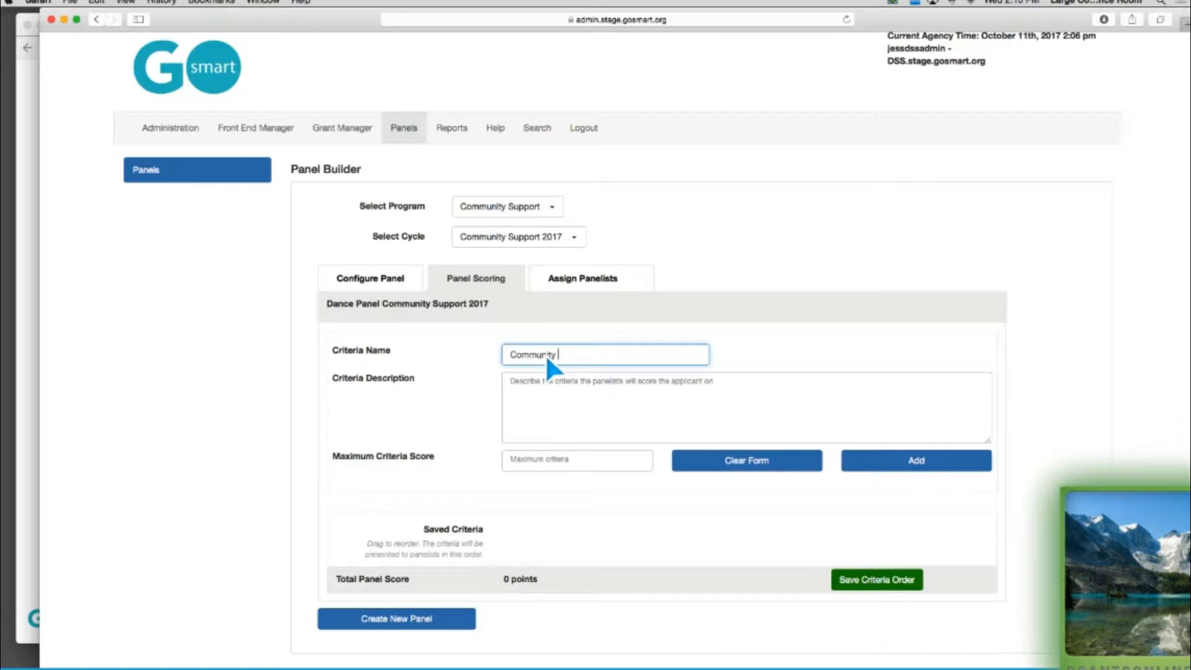
type(" Spirit")
key("Tab")
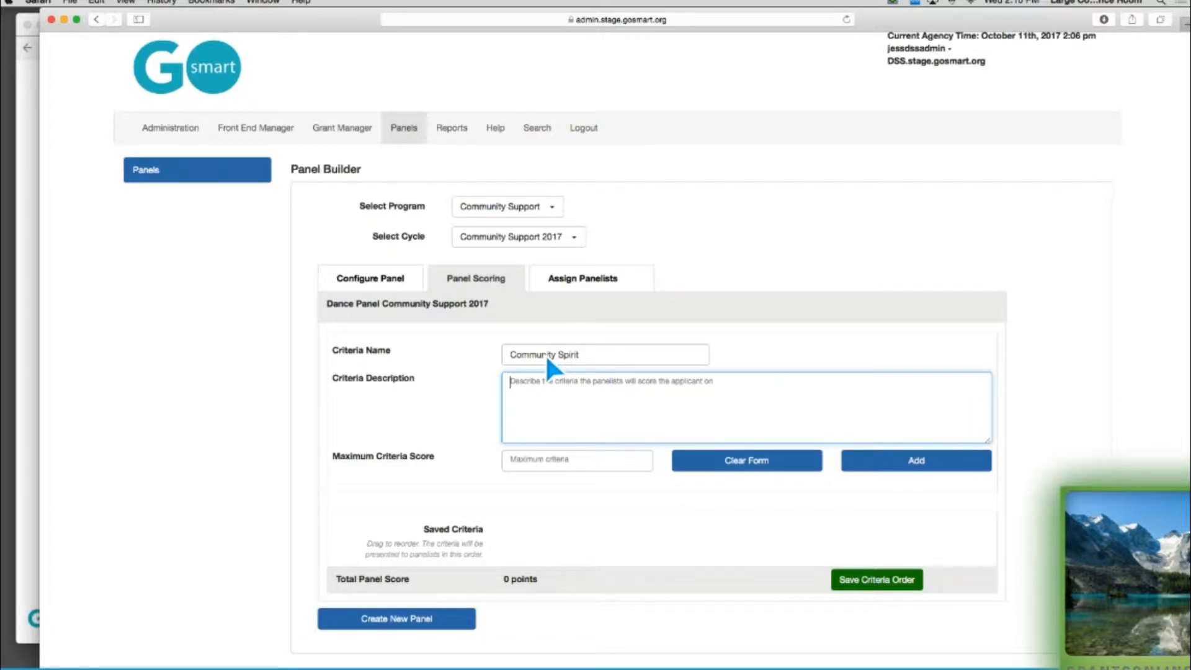
type("How valuable is this projectc")
key("BackSpace")
key("BackSpace")
type("to our community.")
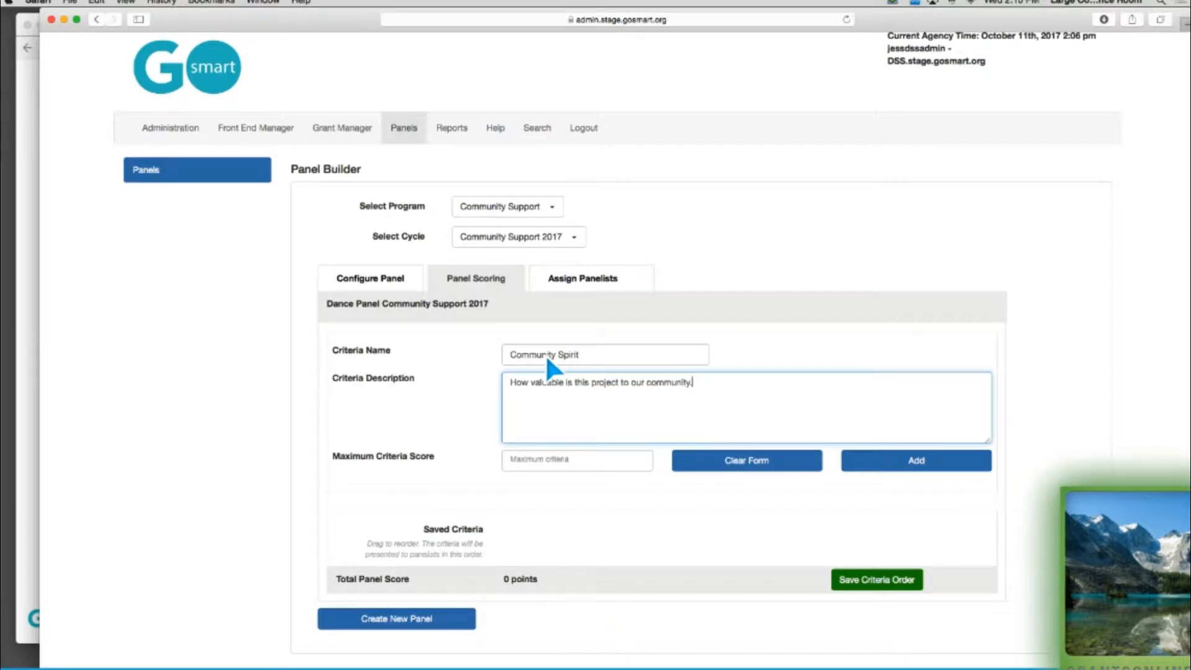
Set the Community Spirit criterion's maximum score to 40 and add it to the panel's saved criteria.
left_click(555, 460)
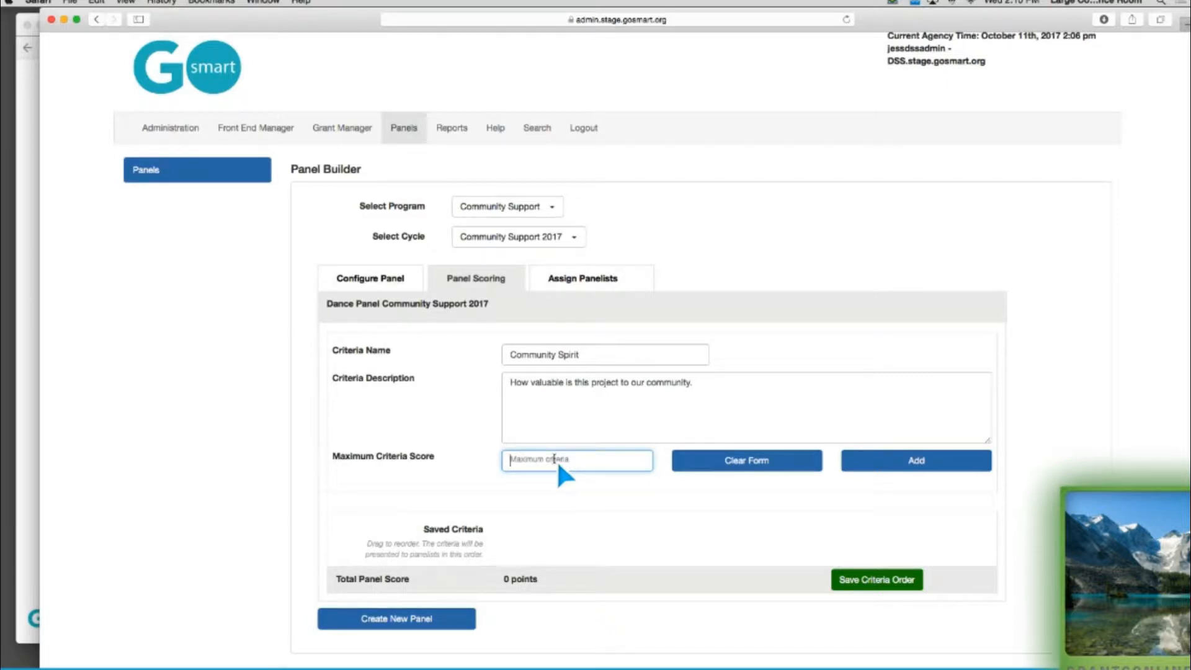
type("40")
scroll(556, 459, "down", 2)
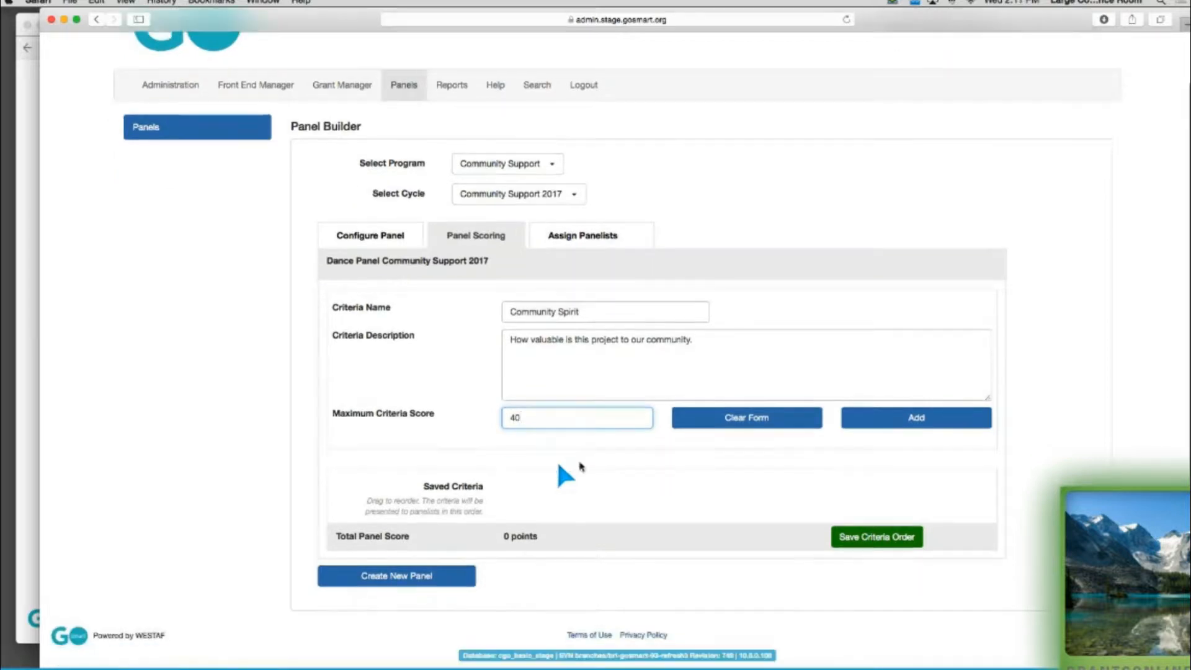
left_click(868, 423)
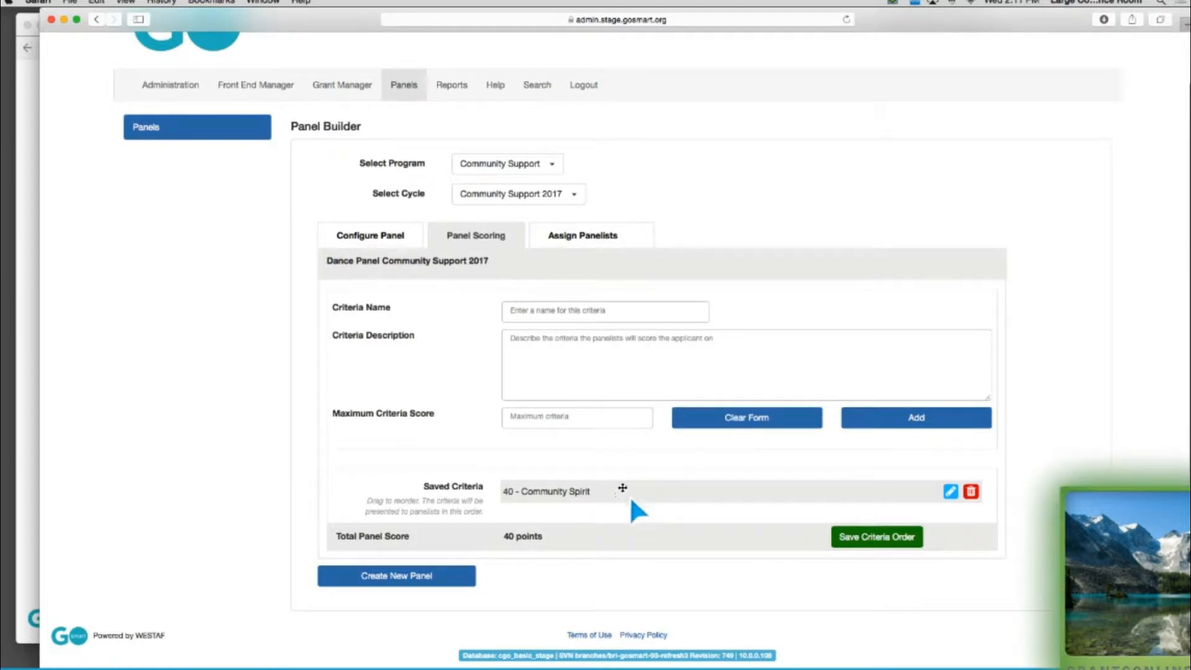
Add a second scoring criterion named Overall Value with the description "sdfjsldfj" and a maximum score of 60.
left_click(549, 315)
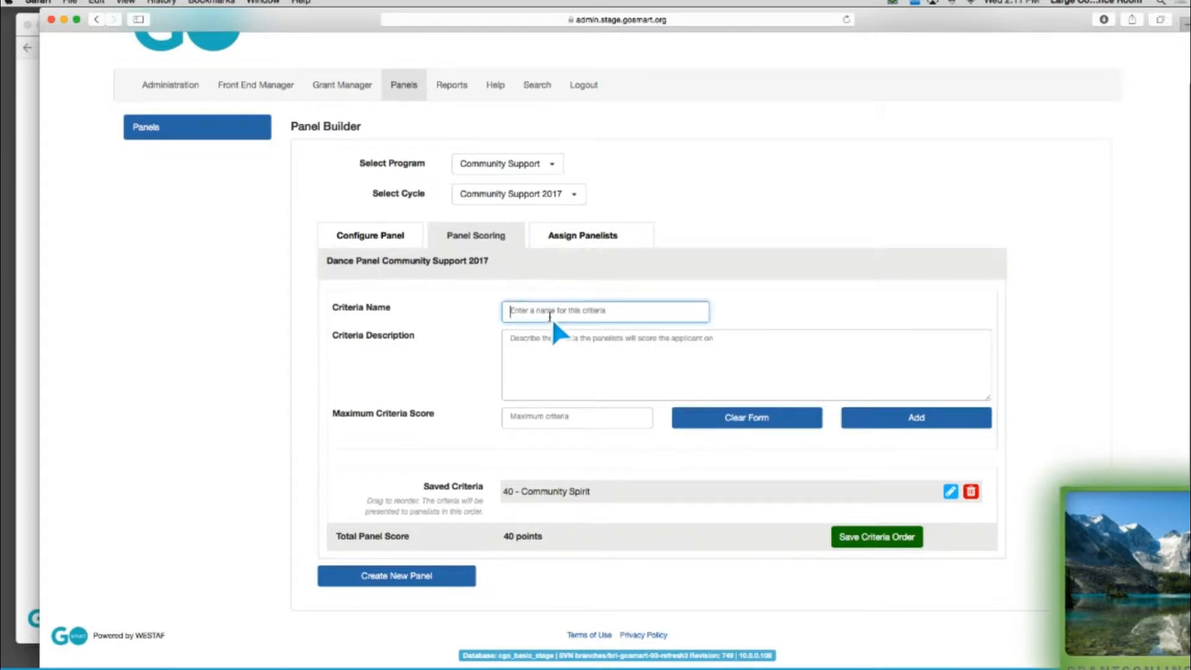
type("Over")
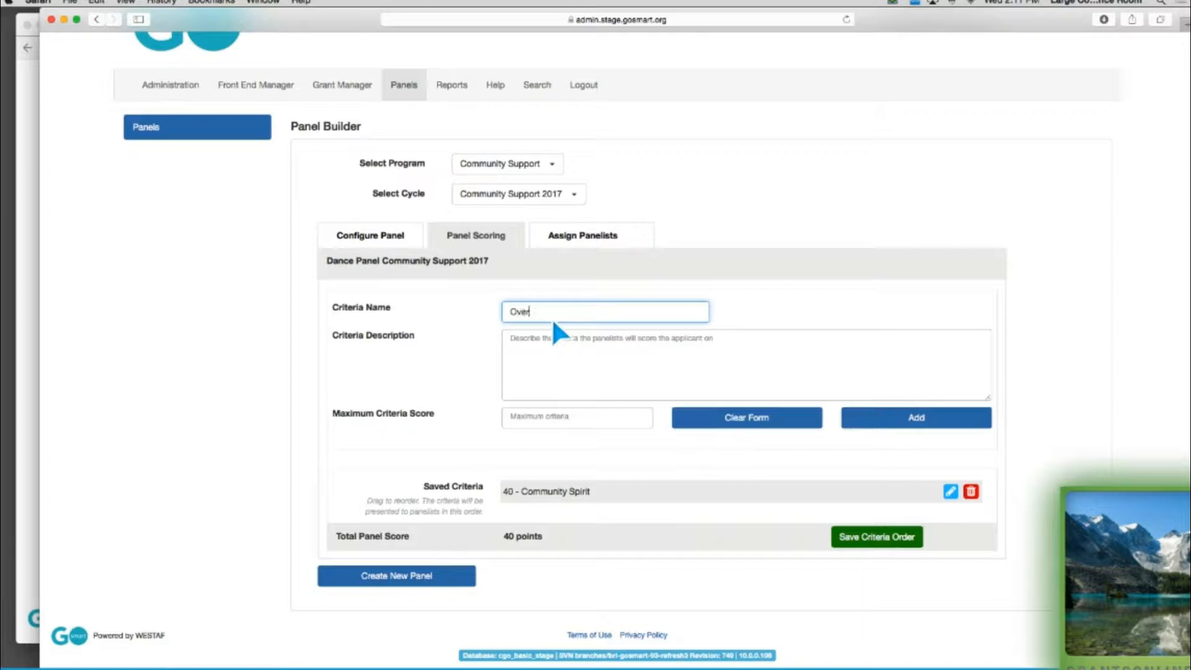
type("al Va")
key("BackSpace")
key("BackSpace")
key("BackSpace")
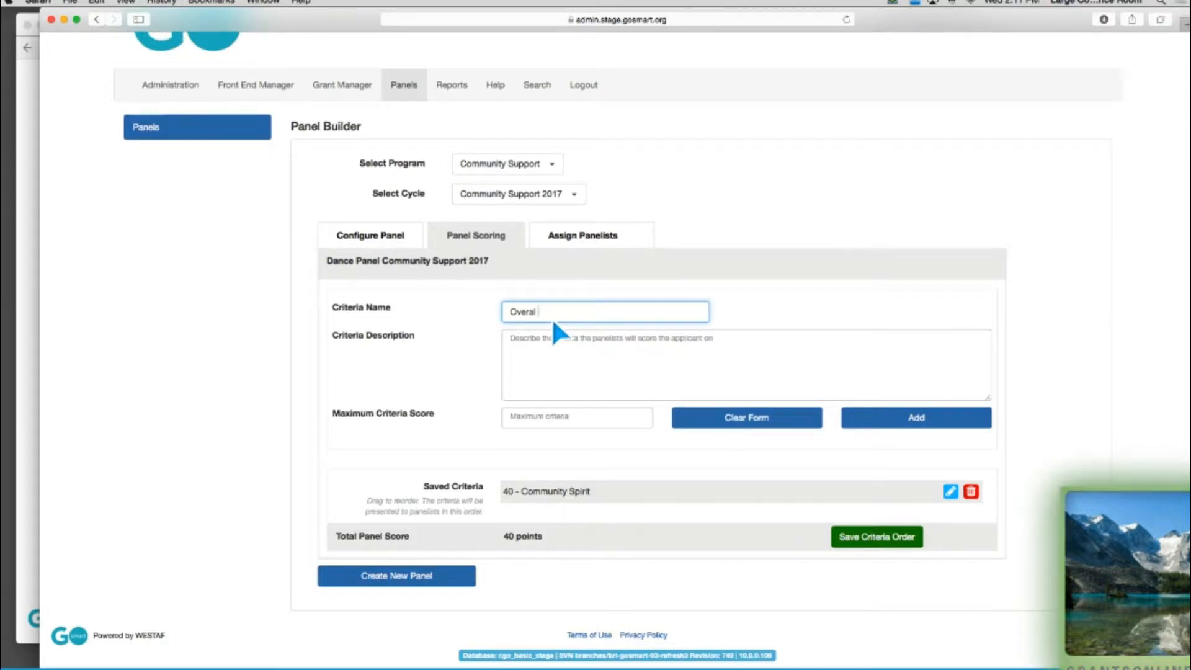
type("l Value")
key("Tab")
type("sdfjsldf")
left_click(588, 415)
type("60")
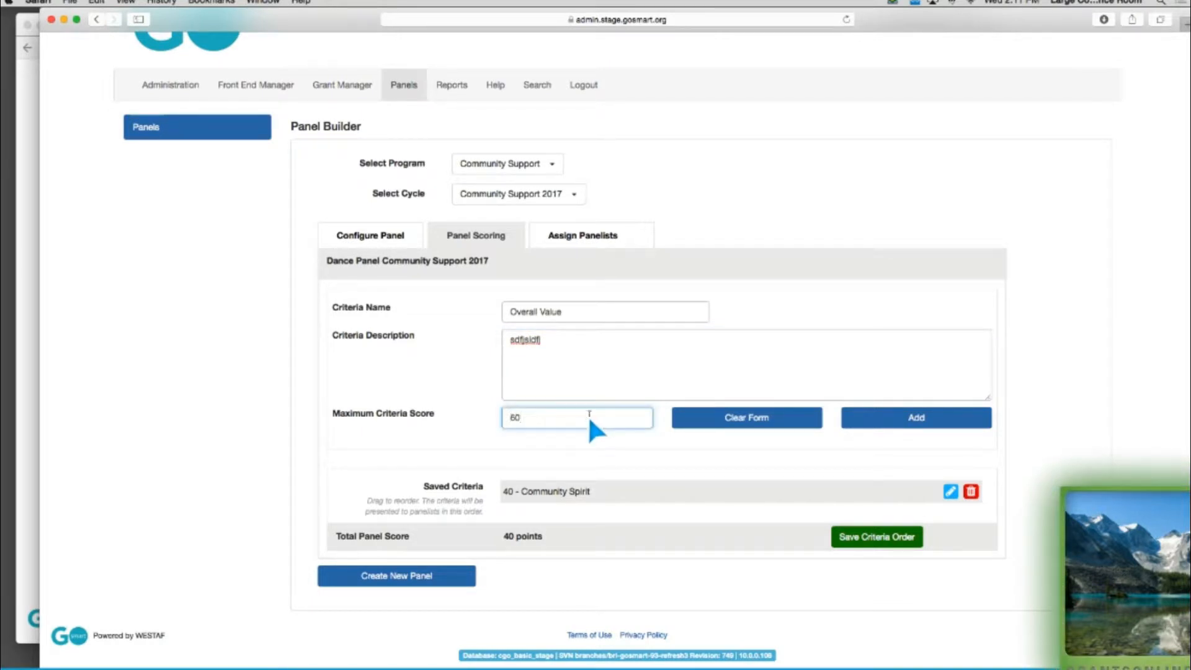
left_click(903, 425)
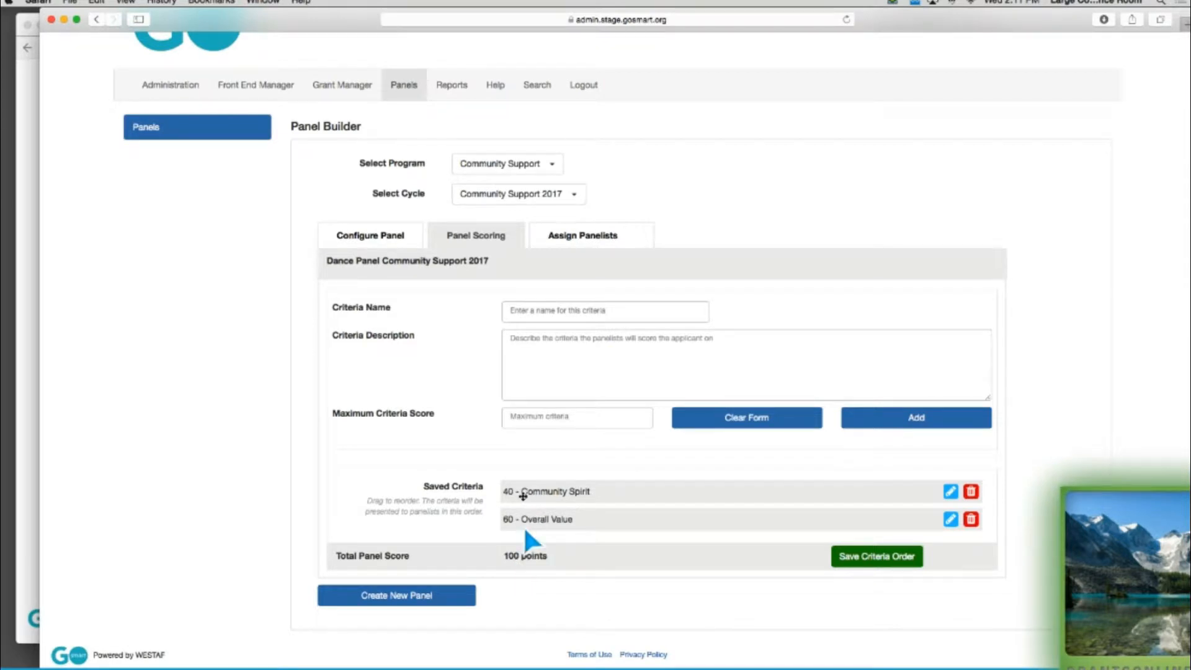
Reorder the saved criteria so that Overall Value comes before Community Spirit.
scroll(522, 493, "up", 1)
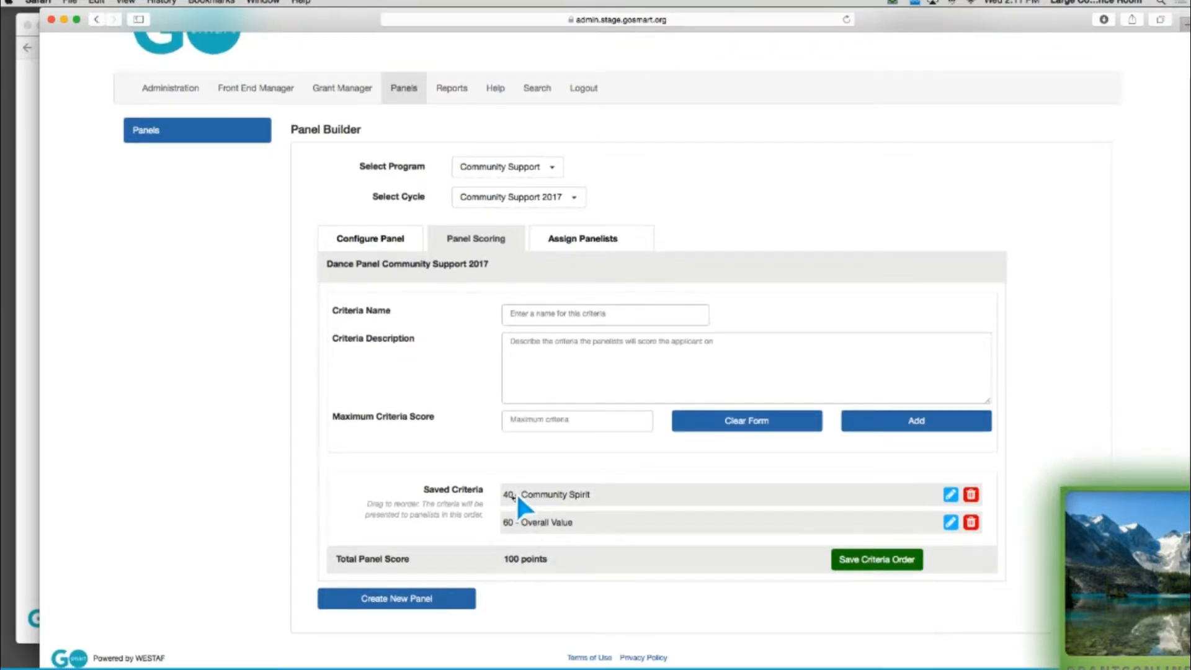
scroll(523, 496, "up", 1)
scroll(520, 497, "down", 1)
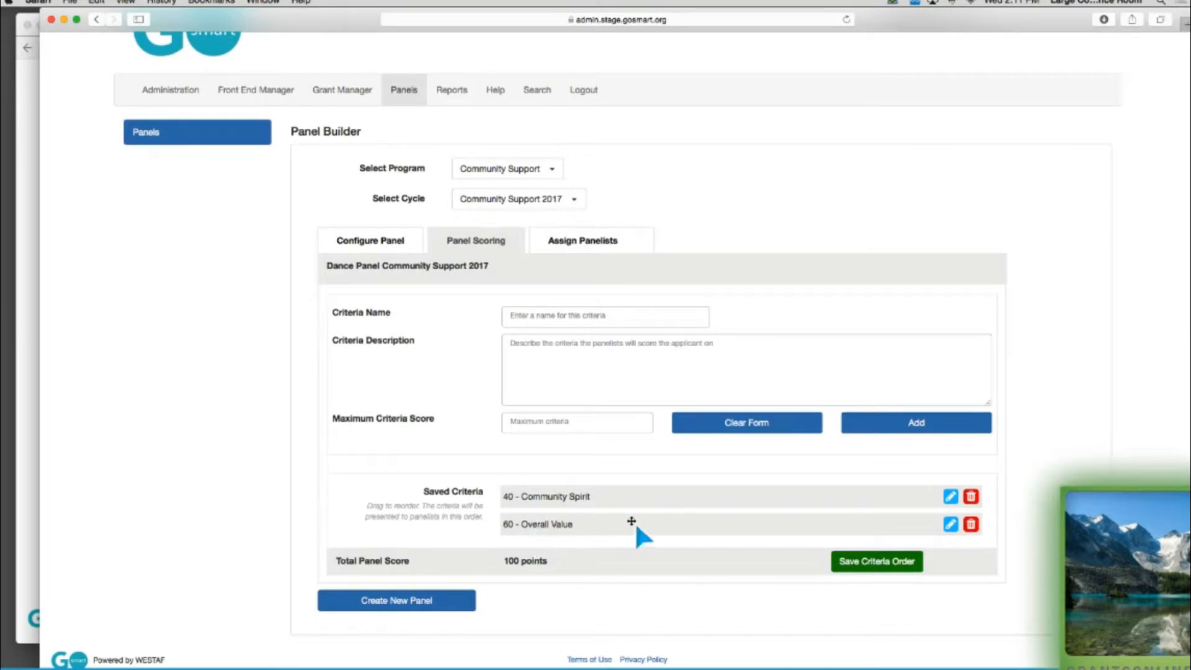
left_click_drag(641, 522, 641, 493)
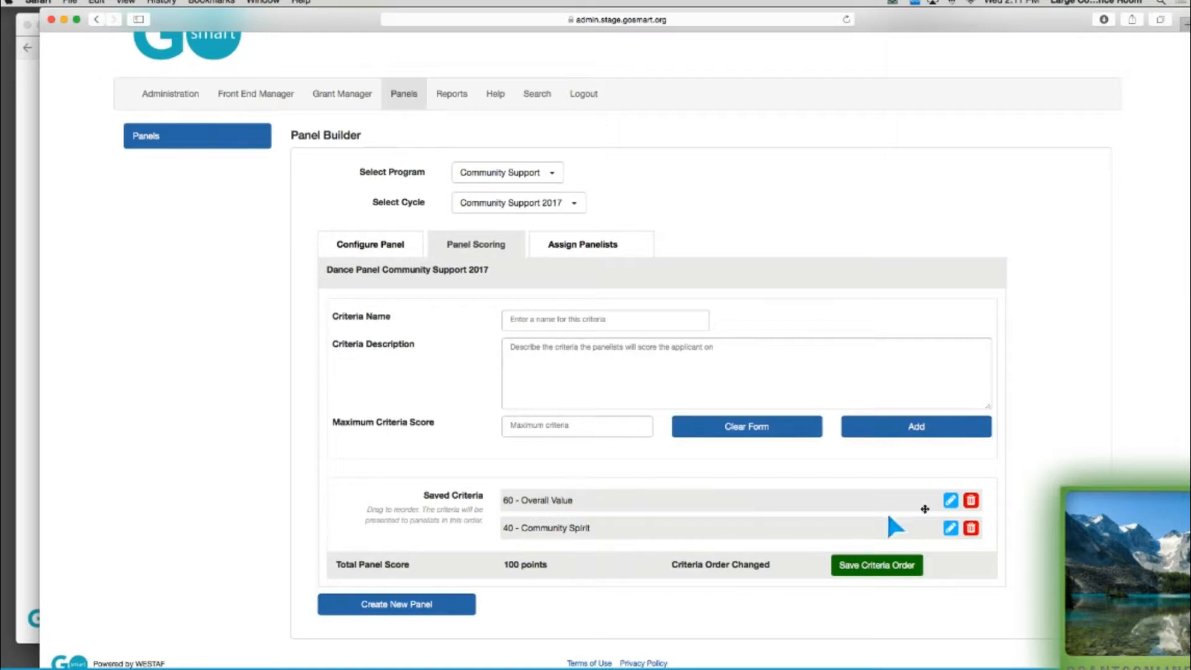
Append "sdfsdf" to the Overall Value criterion's description, save the criterion and save the criteria order.
left_click(949, 503)
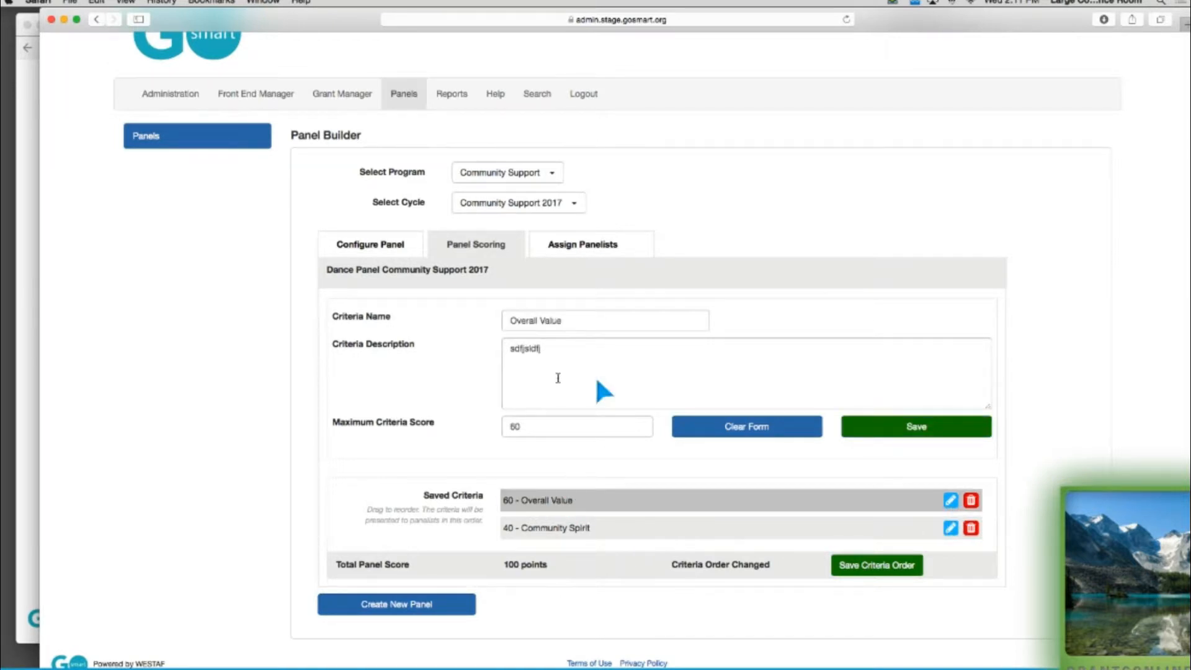
left_click(562, 352)
type("sdfsdf")
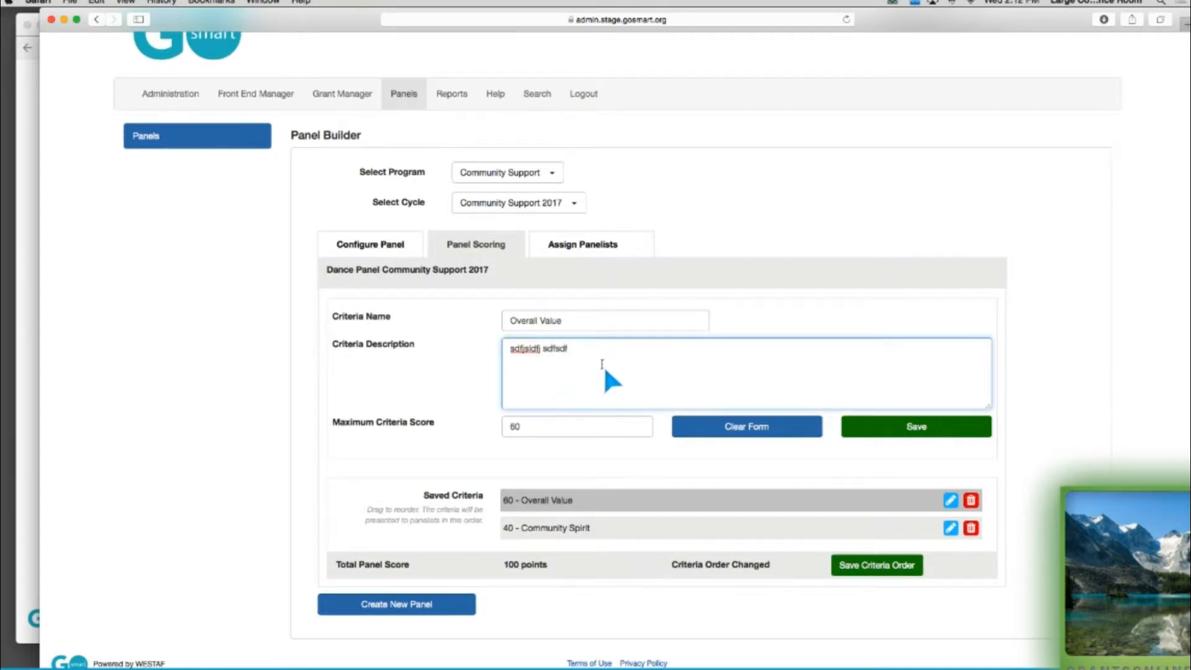
left_click(908, 431)
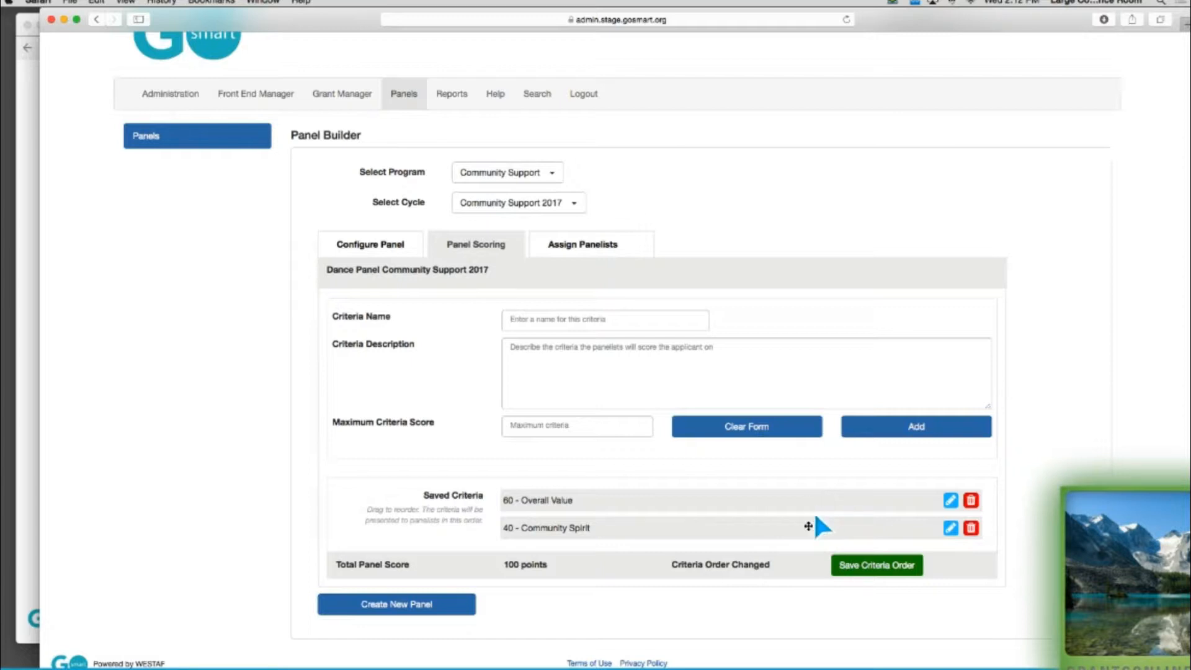
left_click(882, 566)
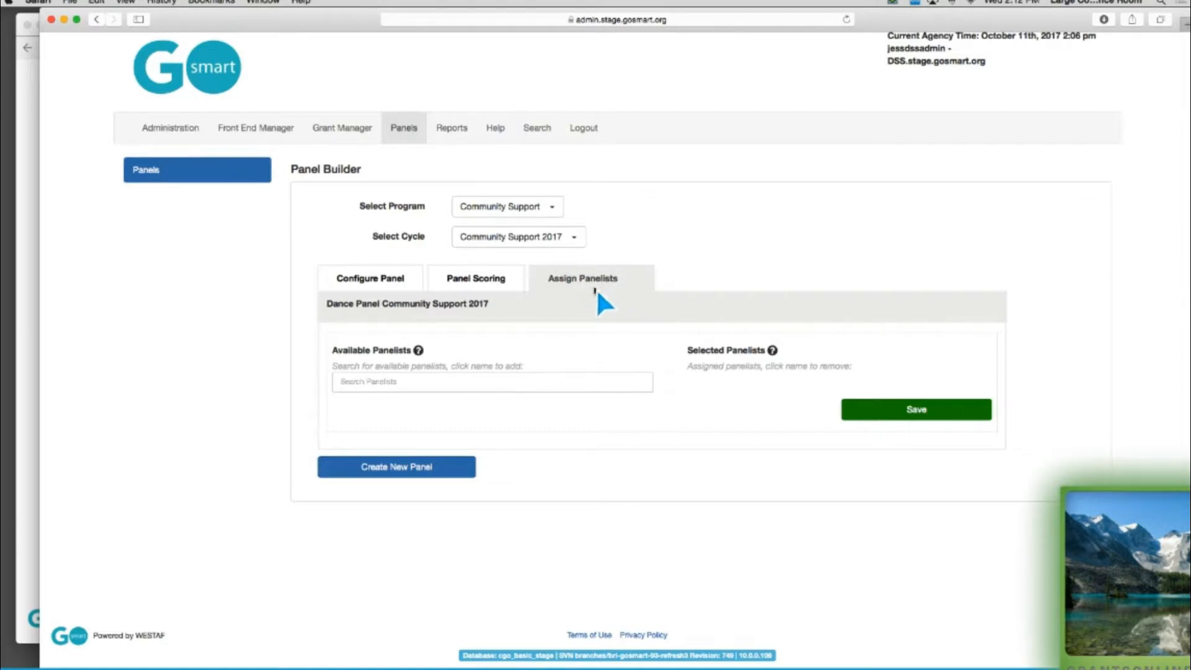
Search the available panelists by first name, select the matching panelist, and remove that panelist from the selection.
left_click(462, 383)
type("Jes")
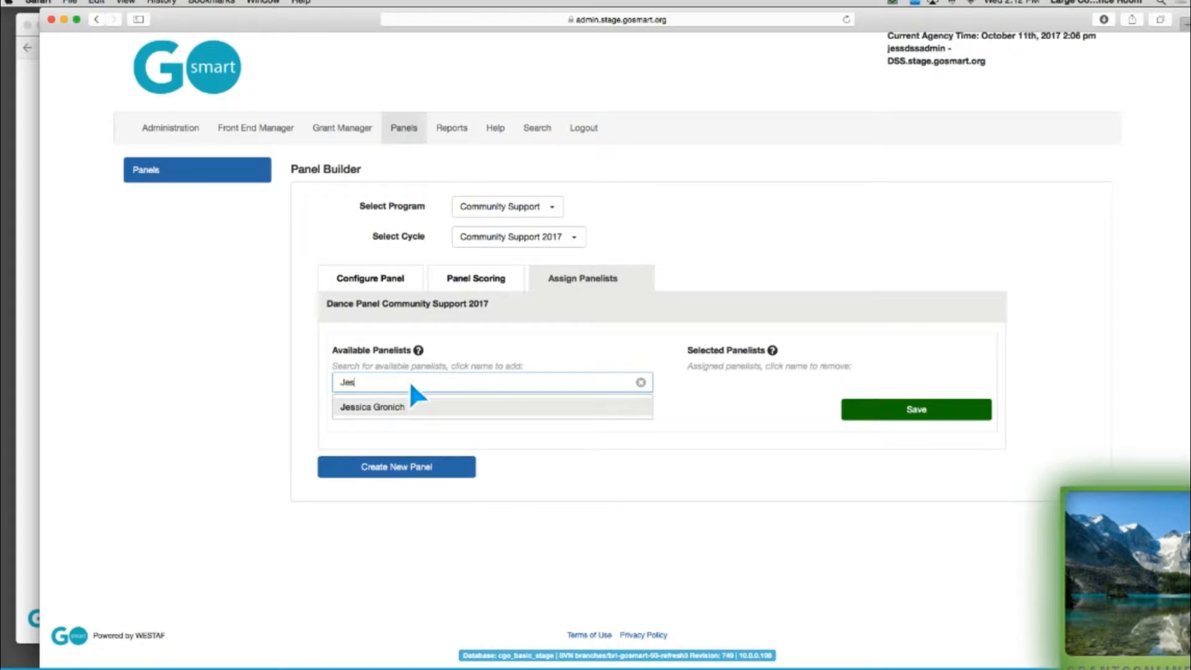
key("BackSpace")
key("BackSpace")
type("e")
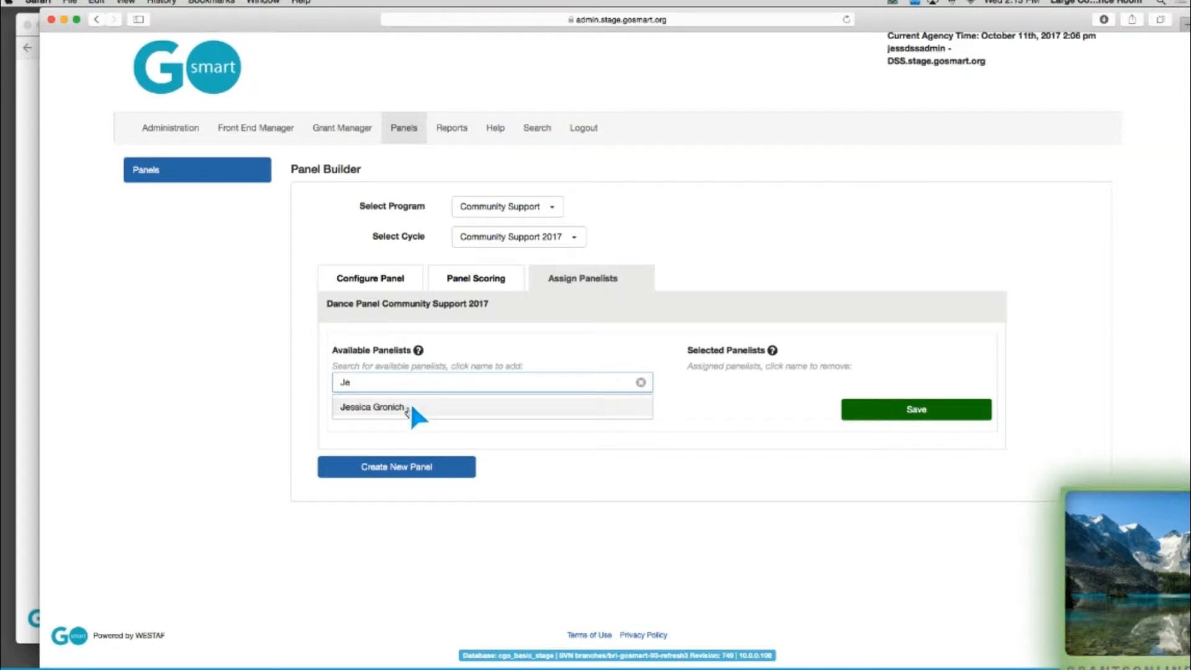
left_click(411, 402)
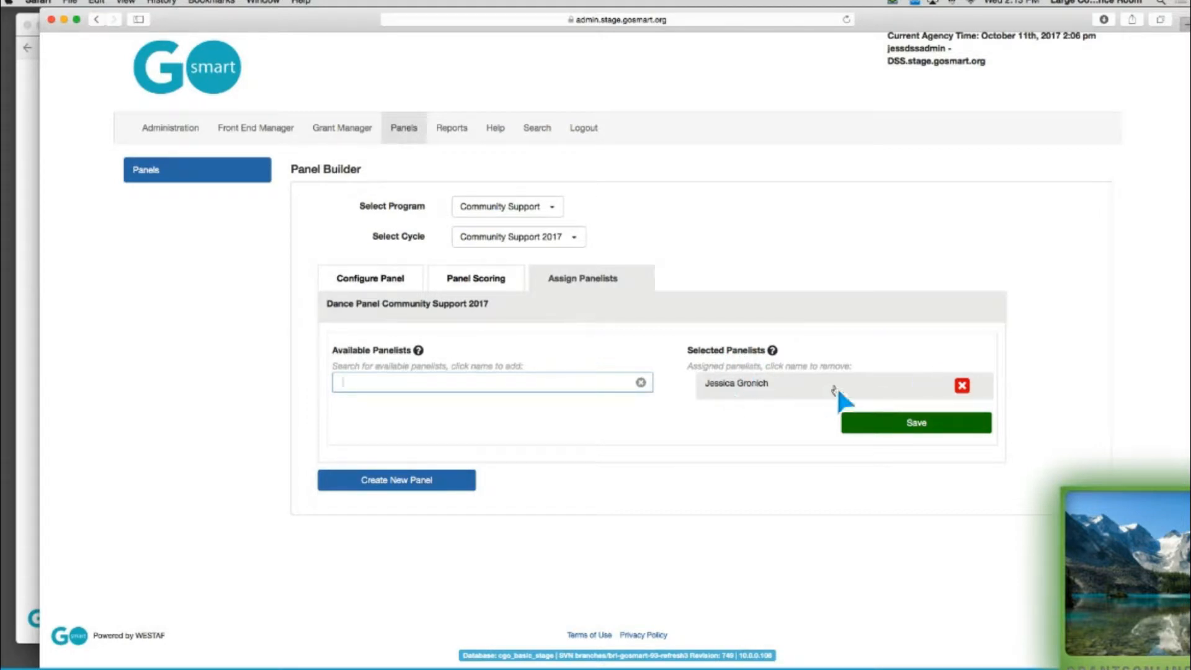
left_click(962, 386)
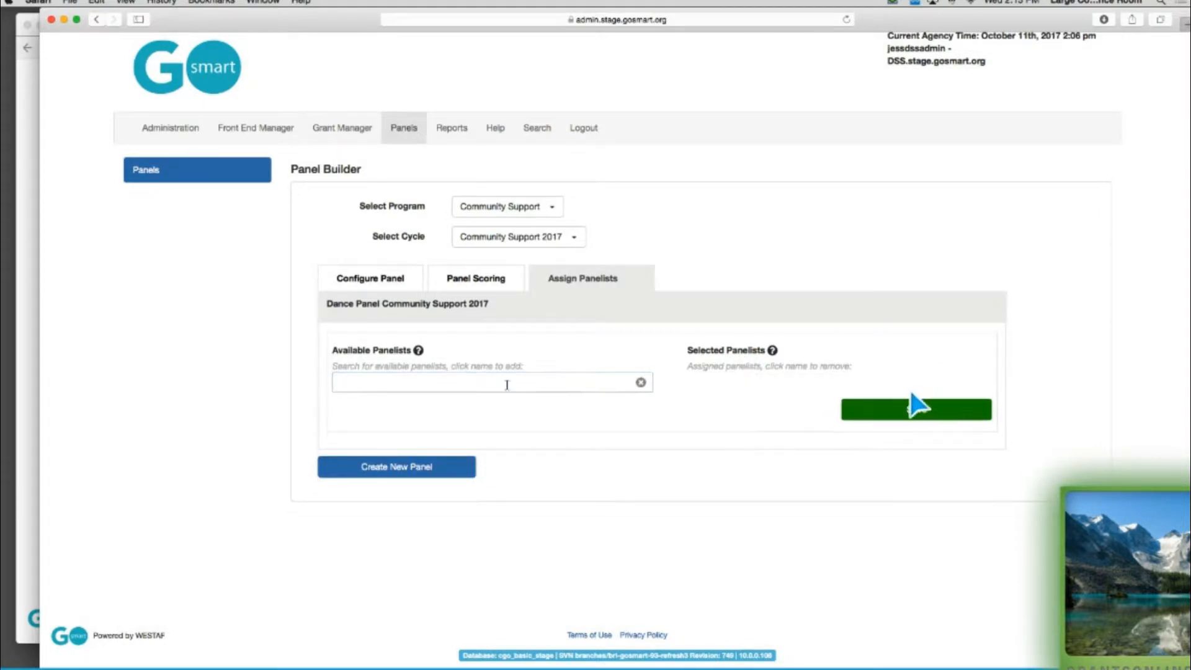
Find the panelist by first name, assign them to the Dance panel and save the panelist assignment.
left_click(506, 385)
type("jess")
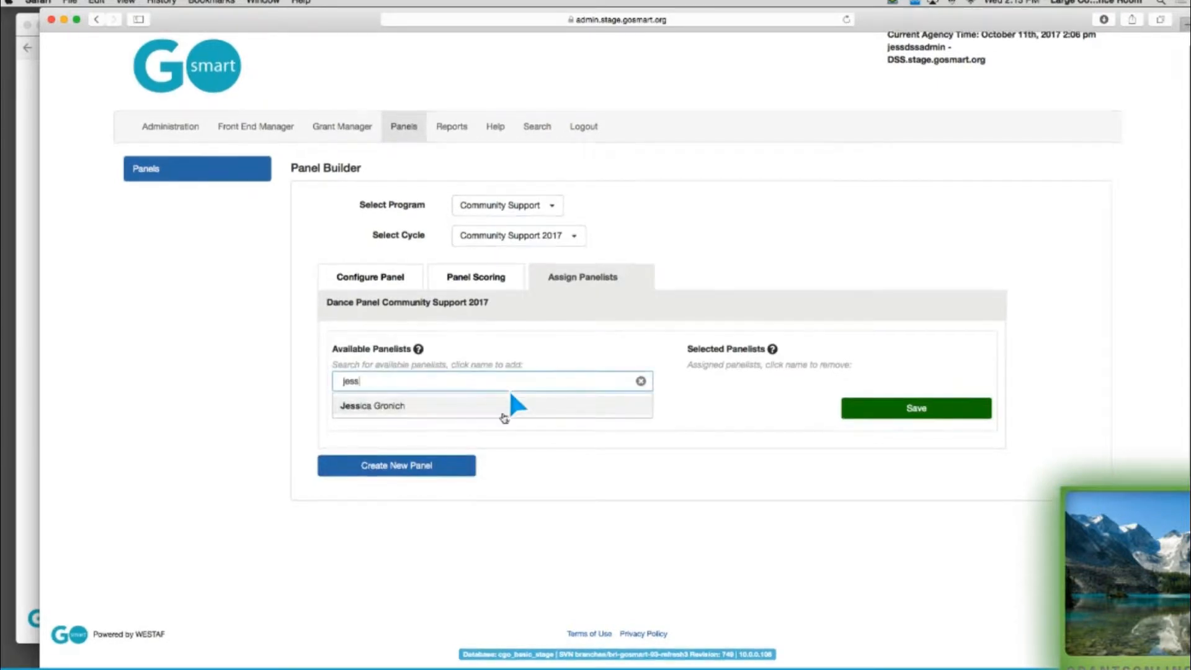
left_click(502, 407)
left_click(890, 424)
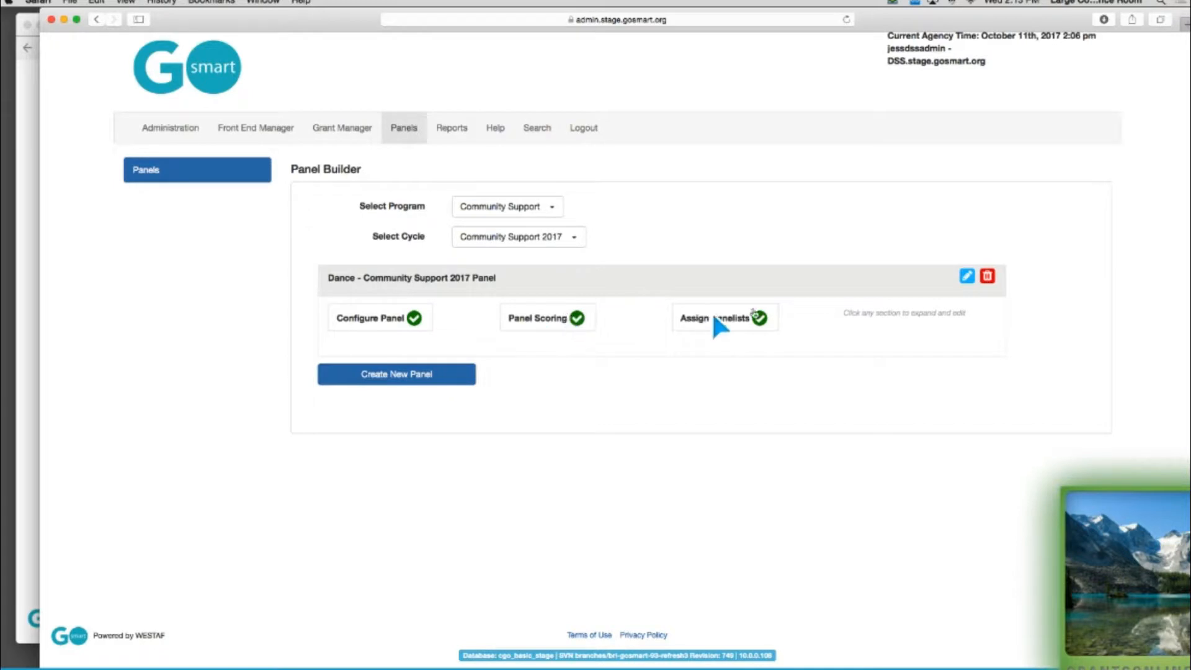
Create a second panel named theater with the instructions "asdfasd", save its configuration and return to the panel overview.
left_click(452, 348)
left_click(542, 342)
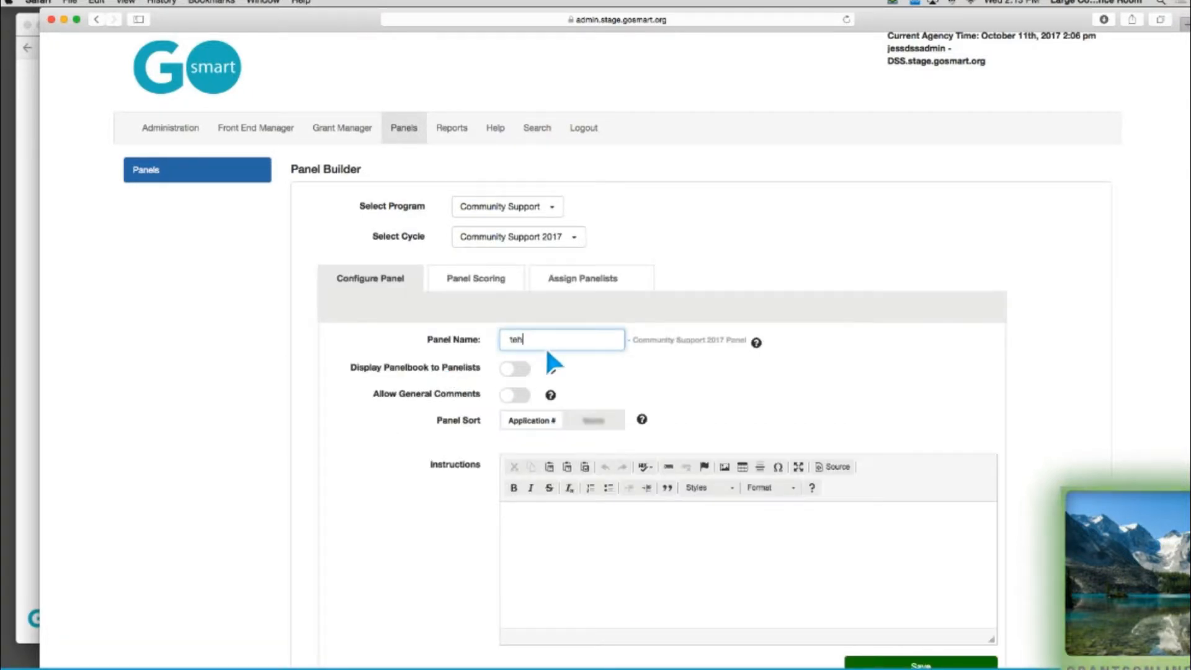
type("theater")
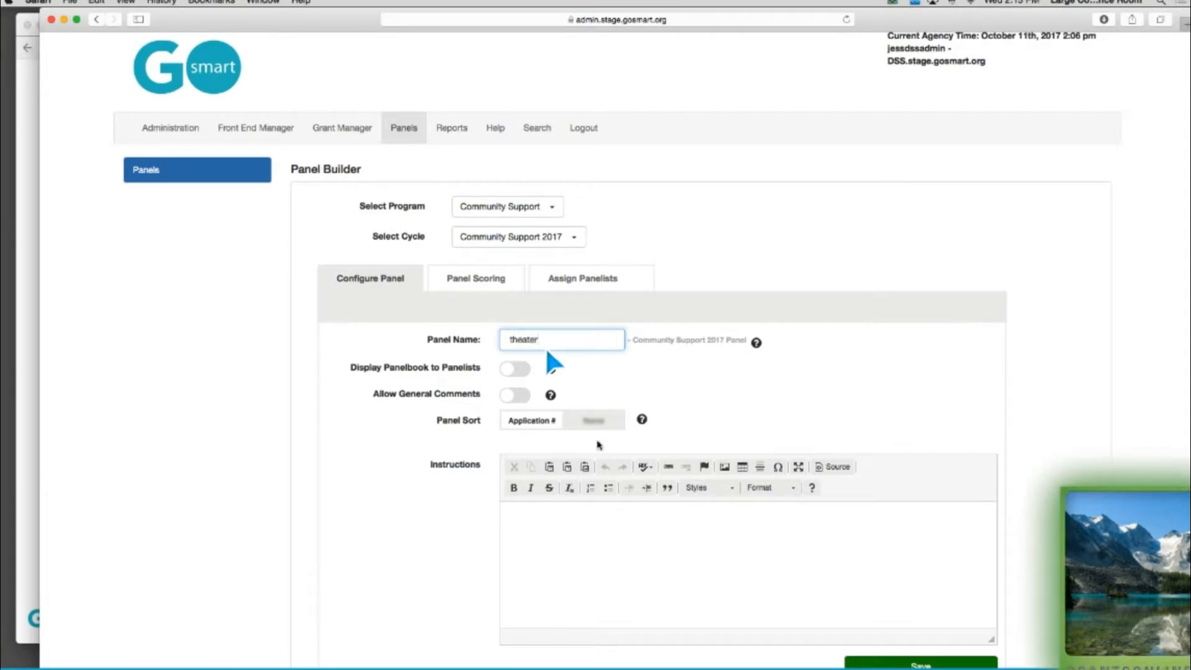
left_click(660, 558)
type("asdfasd")
scroll(744, 545, "down", 1)
scroll(856, 571, "down", 1)
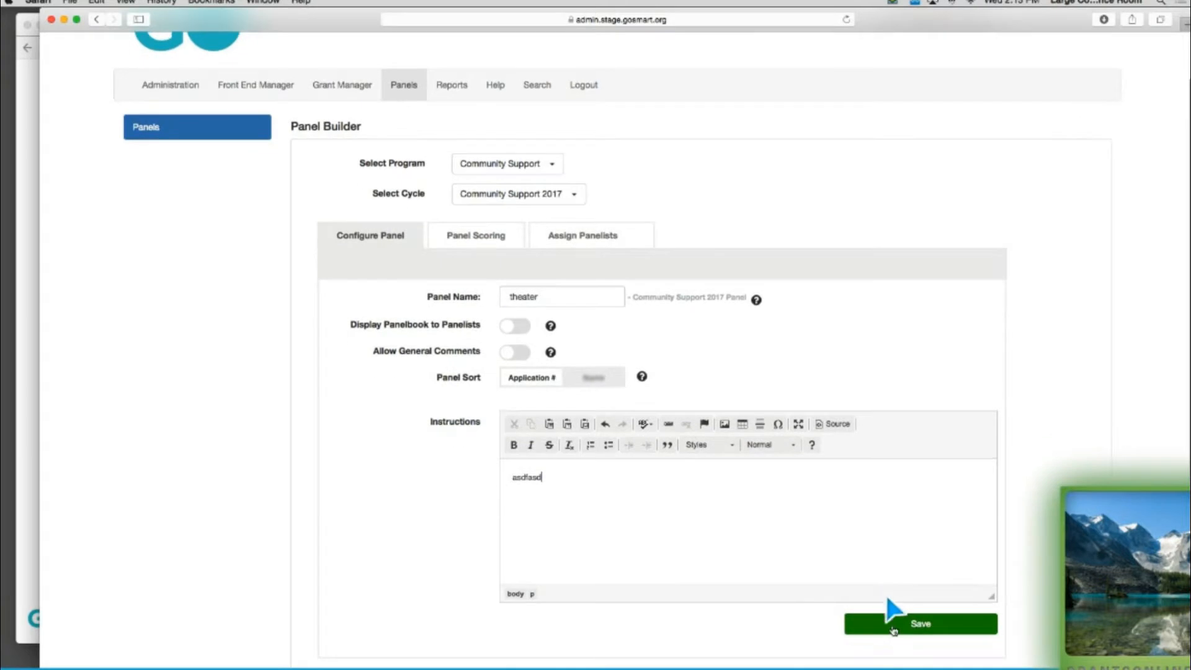
left_click(878, 628)
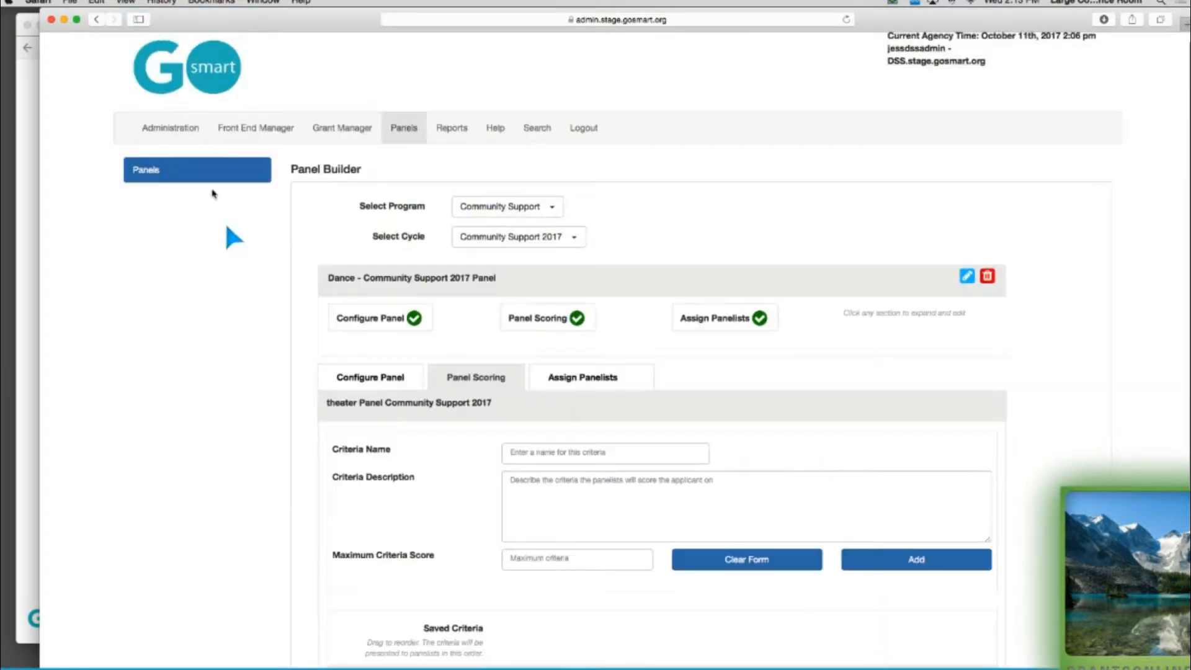
left_click(223, 182)
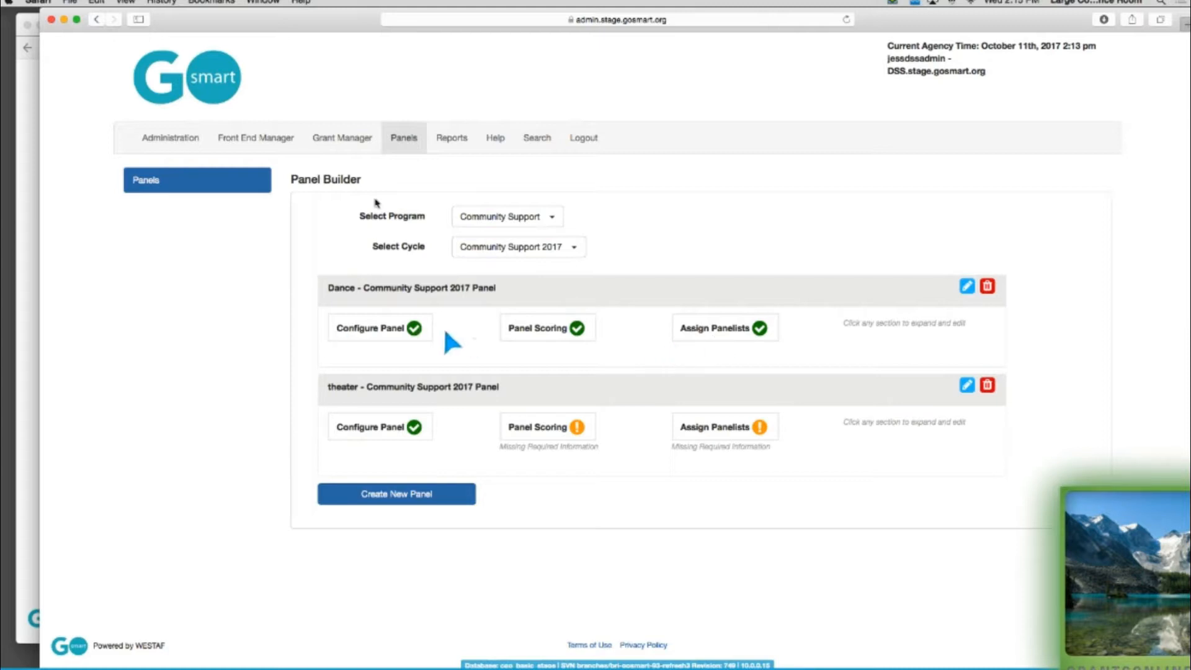
In the grant manager's Community Support 2017 application list, assign the first application to the Dance panel.
left_click(357, 139)
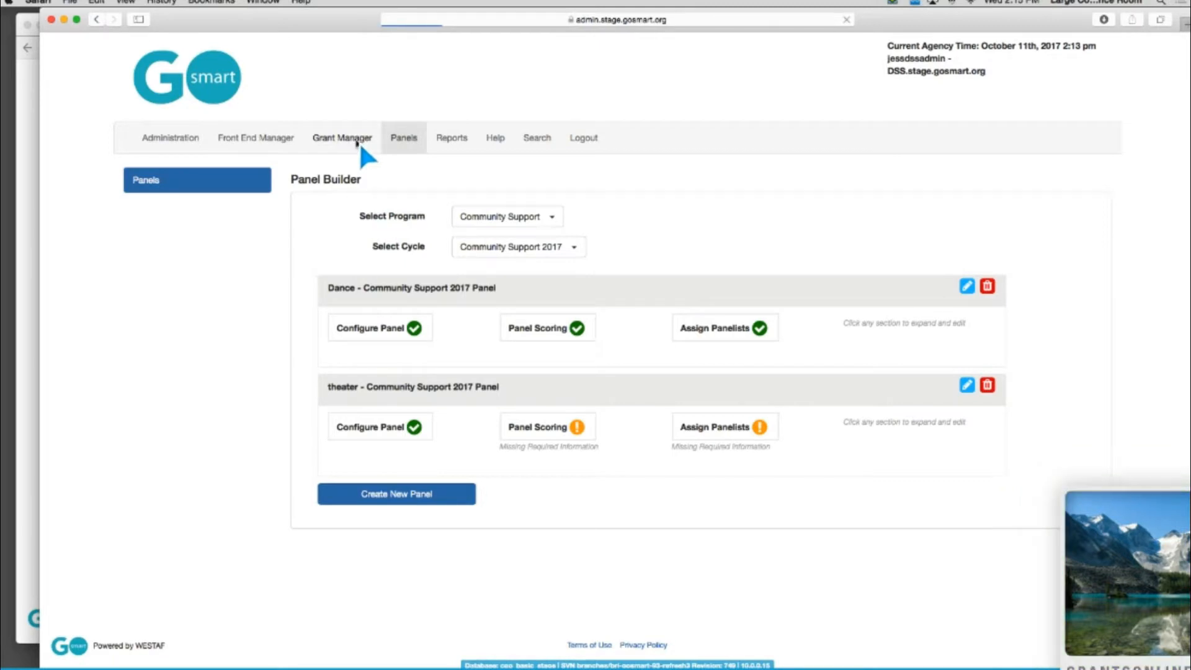
scroll(527, 276, "down", 4)
scroll(542, 282, "down", 1)
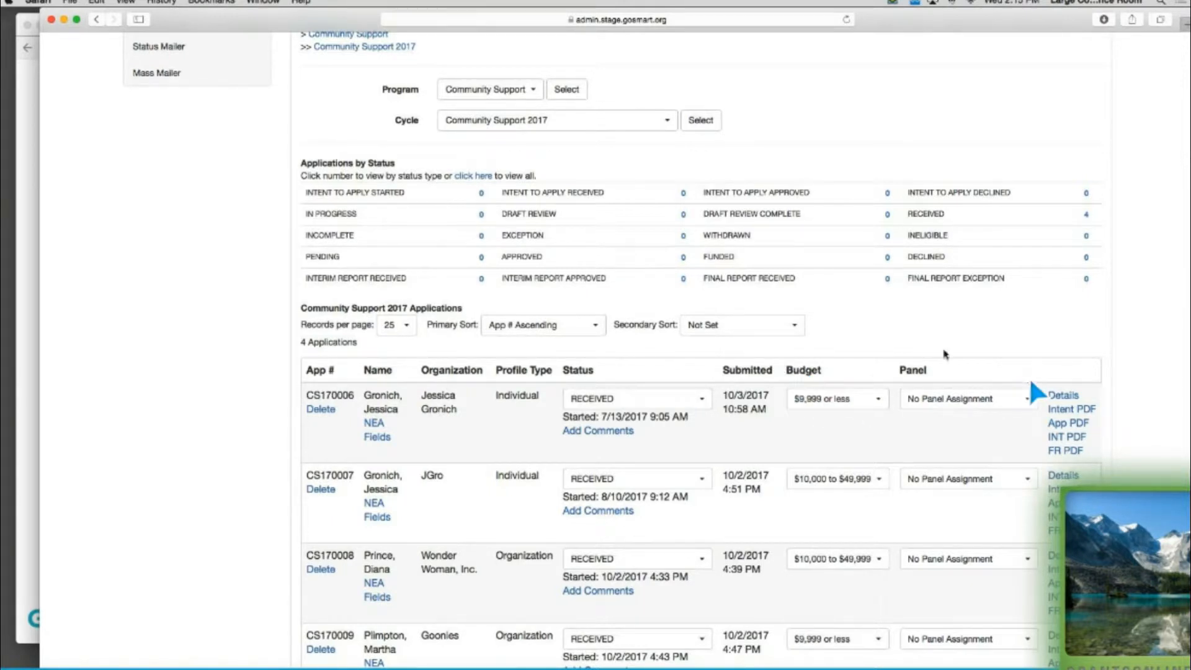
scroll(923, 366, "down", 2)
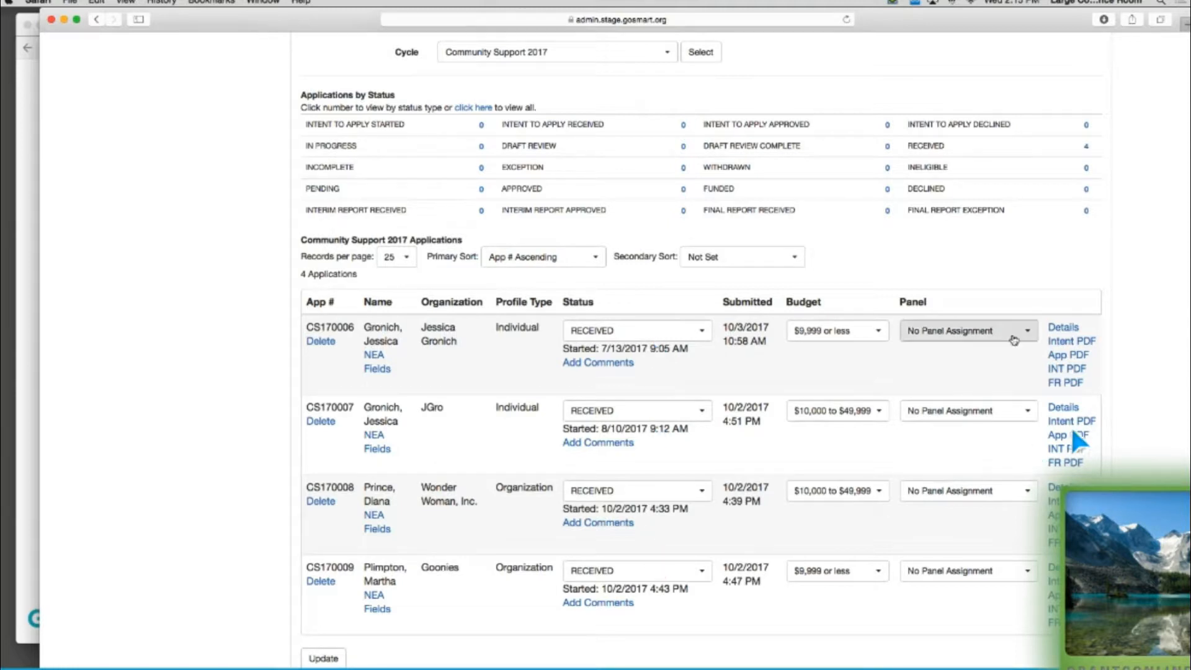
left_click(1010, 338)
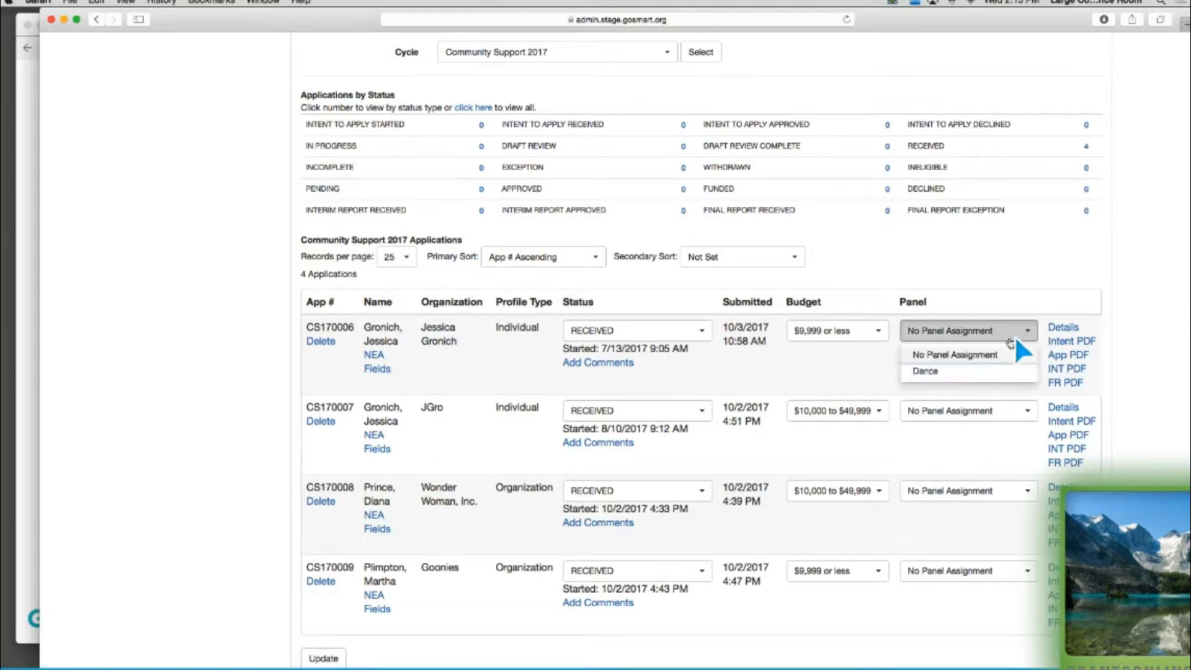
left_click(935, 373)
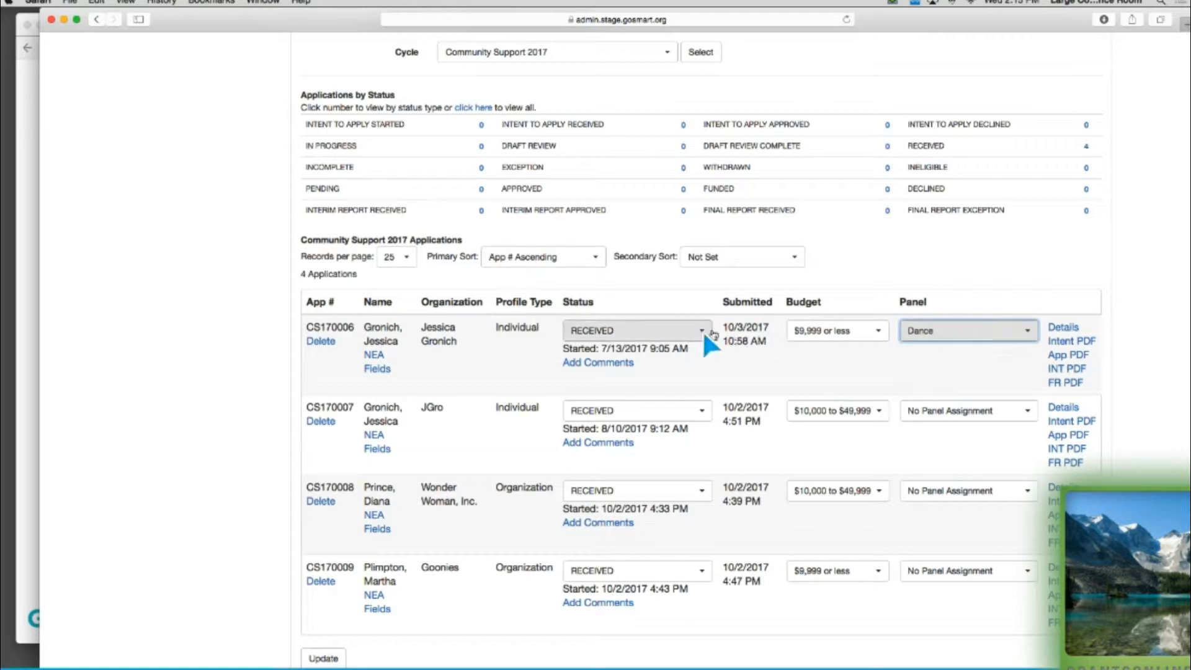
Set the second application's status to IN PROGRESS and update the application list.
left_click(625, 410)
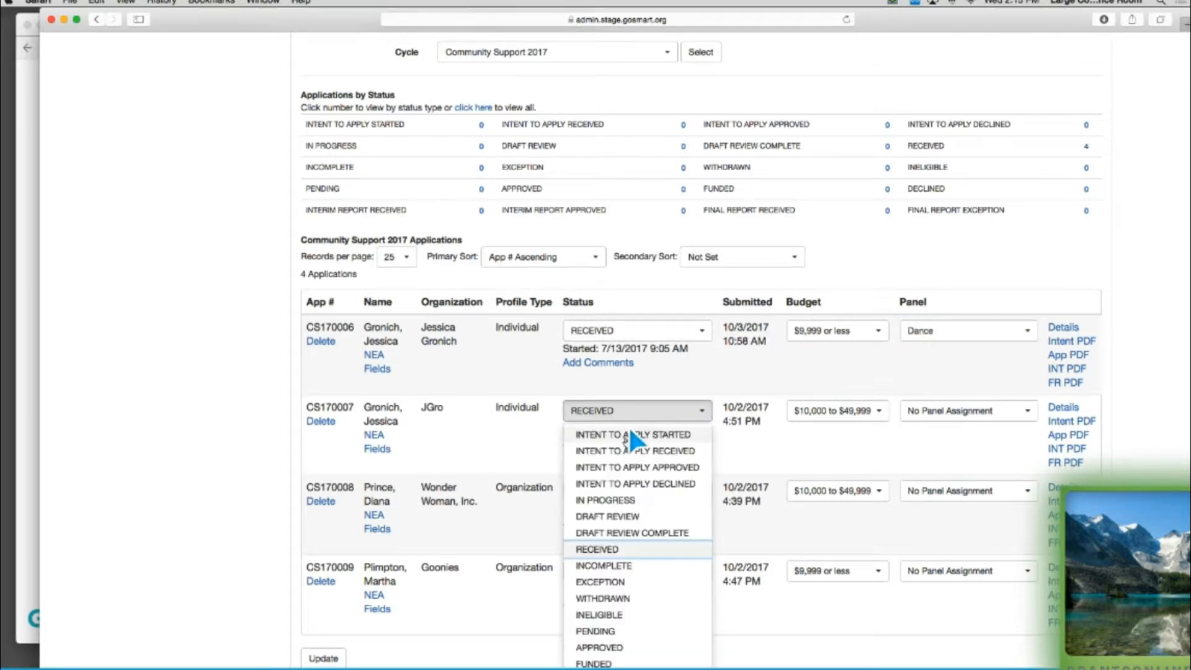
left_click(622, 500)
left_click(324, 658)
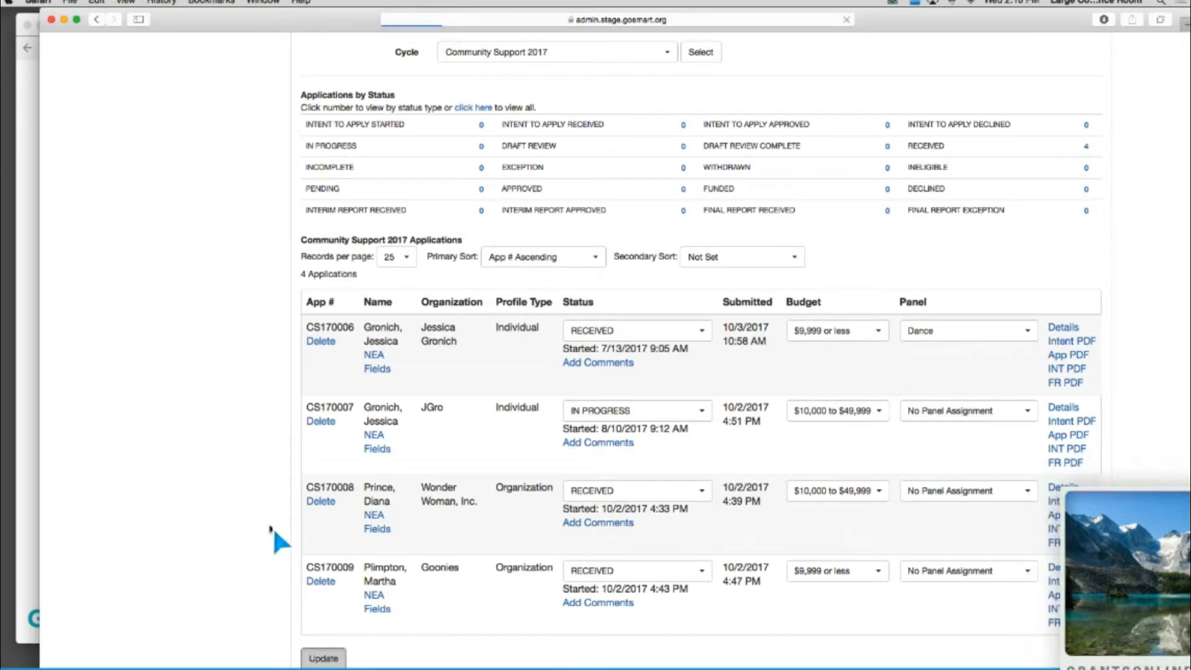
scroll(685, 468, "down", 5)
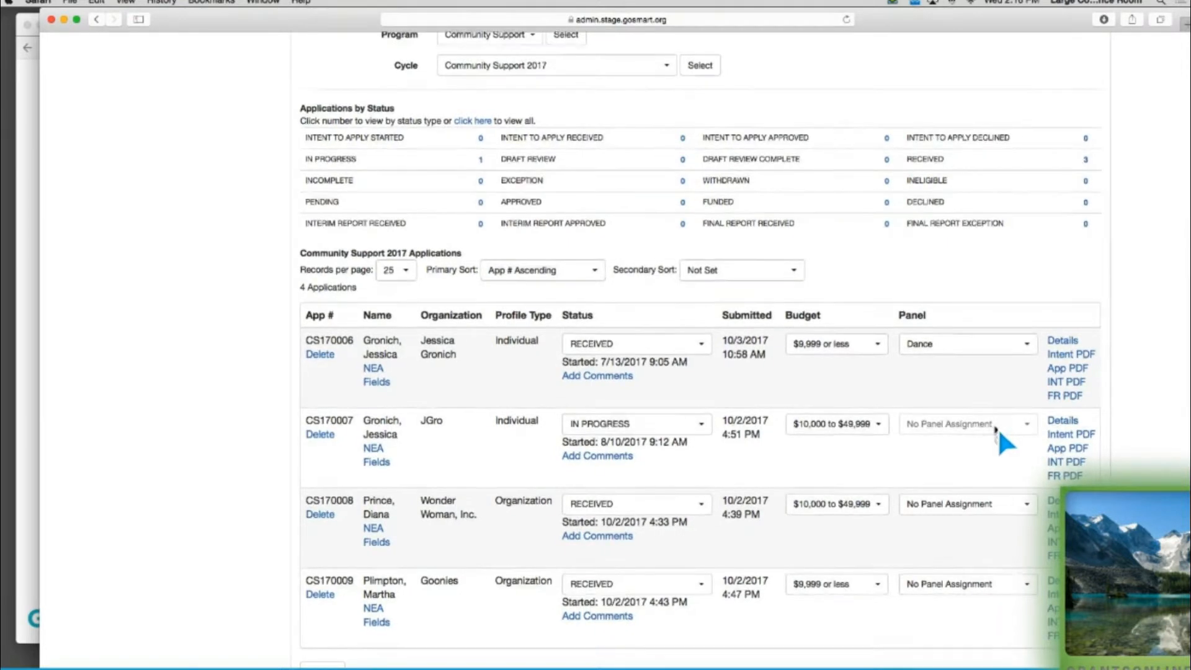
scroll(994, 428, "down", 1)
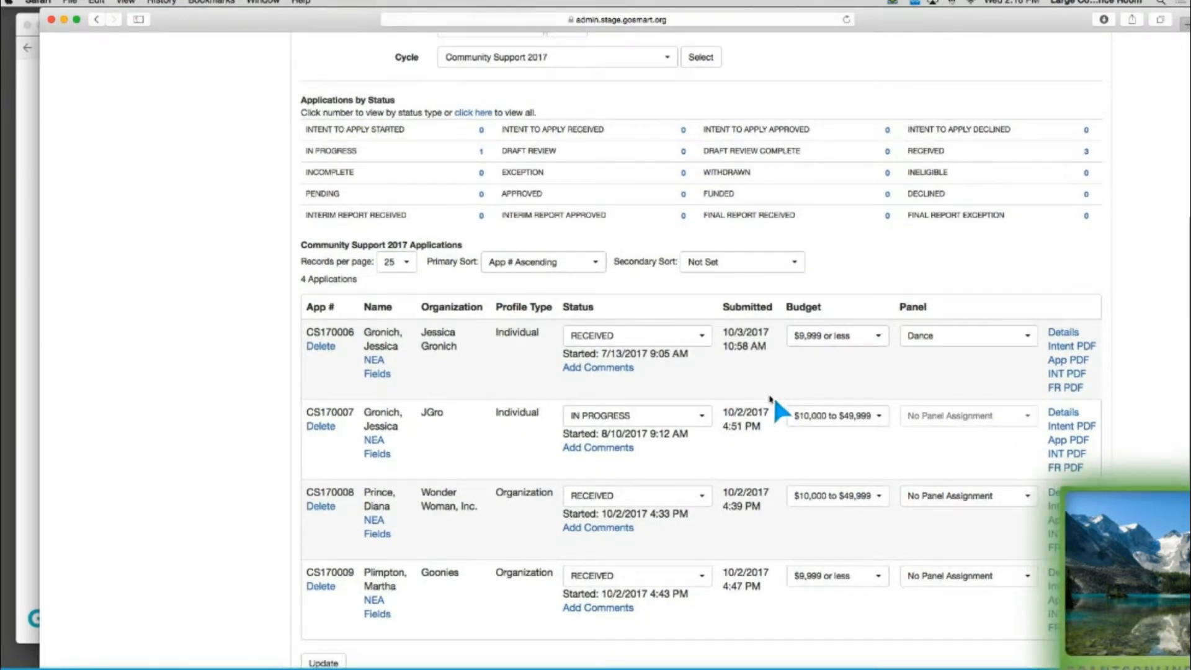
Review the status, budget and panel assignment settings of the applications in the Community Support 2017 list.
left_click(887, 346)
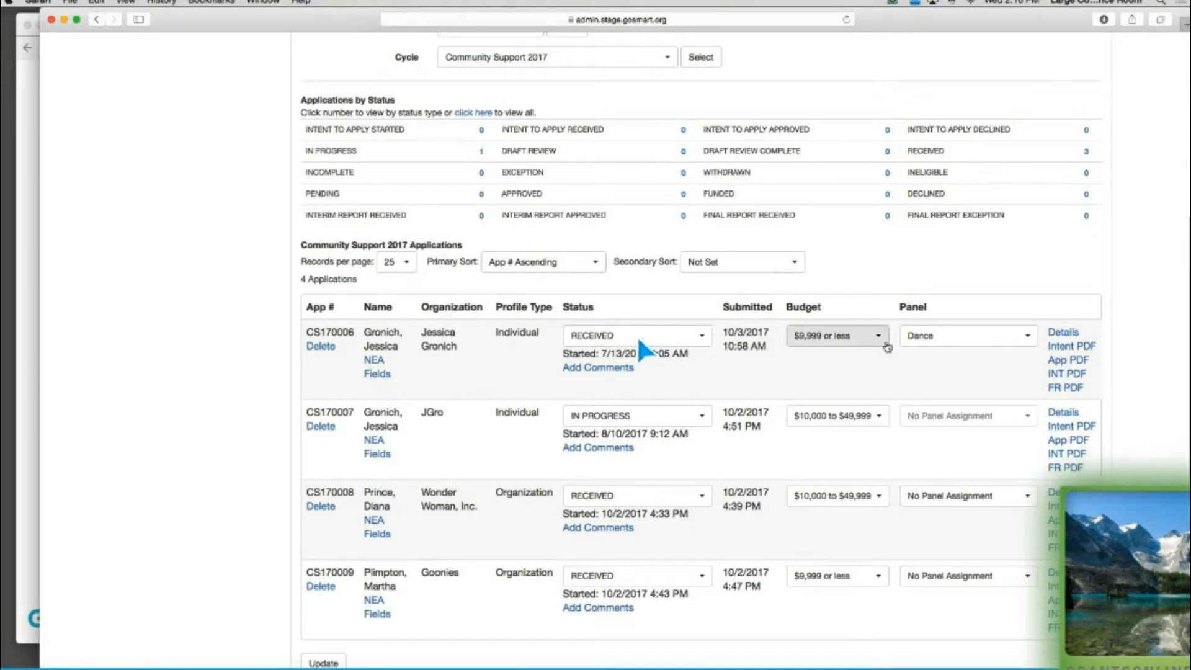
left_click(947, 345)
left_click(946, 340)
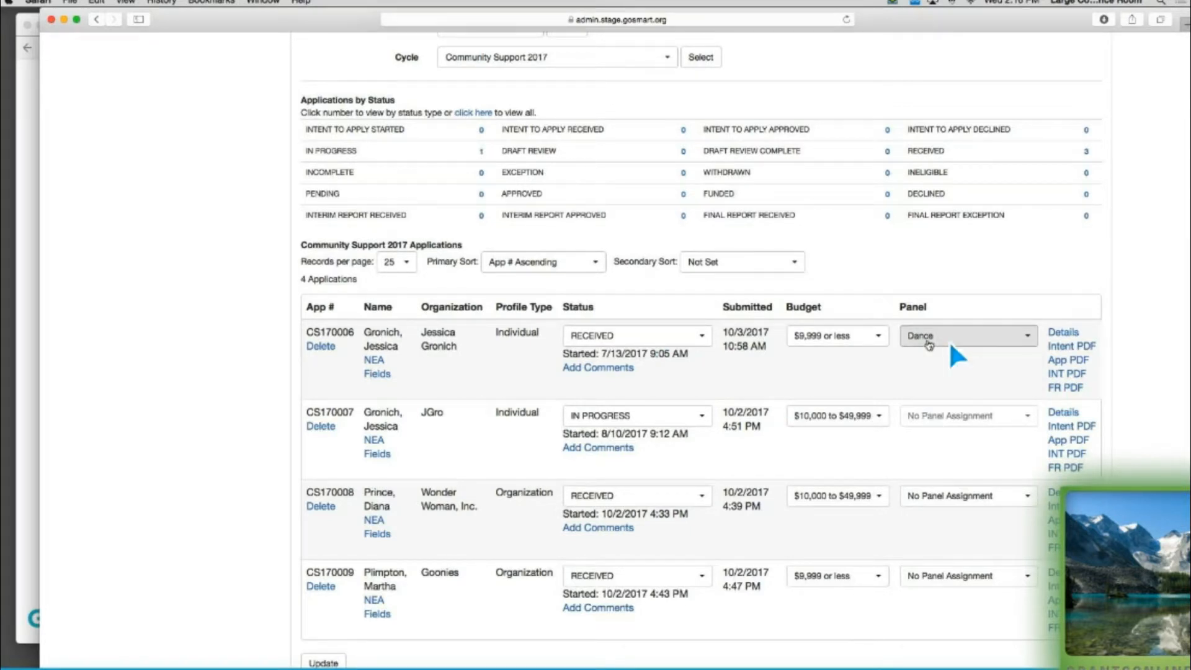
scroll(668, 395, "down", 2)
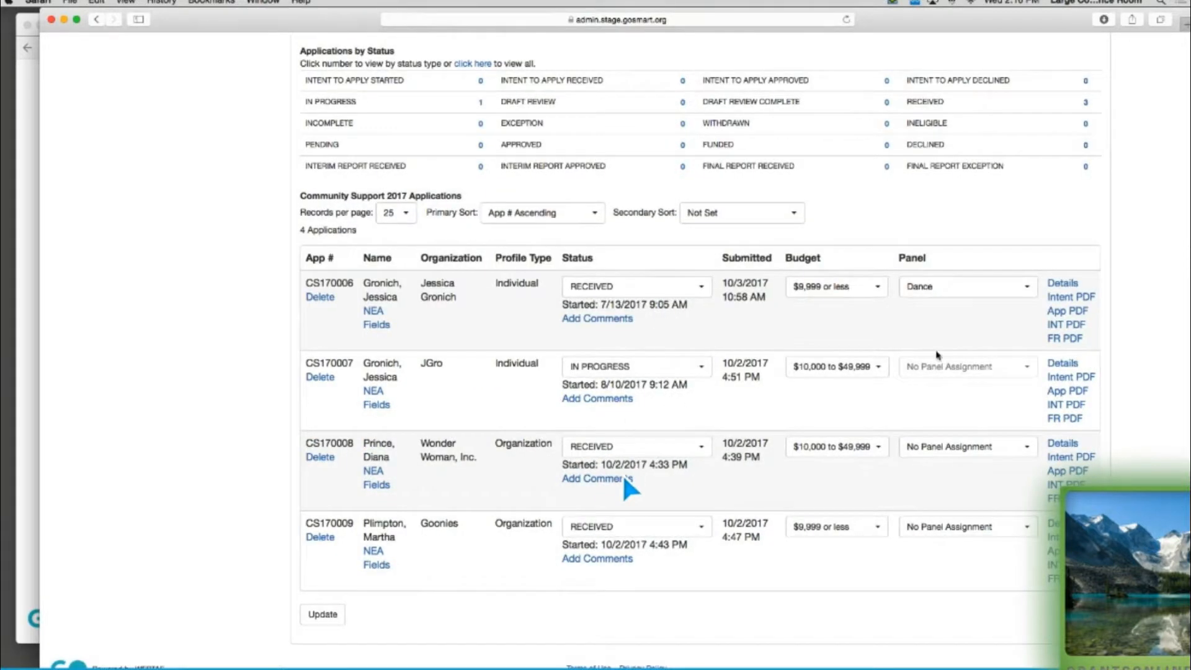
scroll(353, 588, "up", 1)
left_click(335, 623)
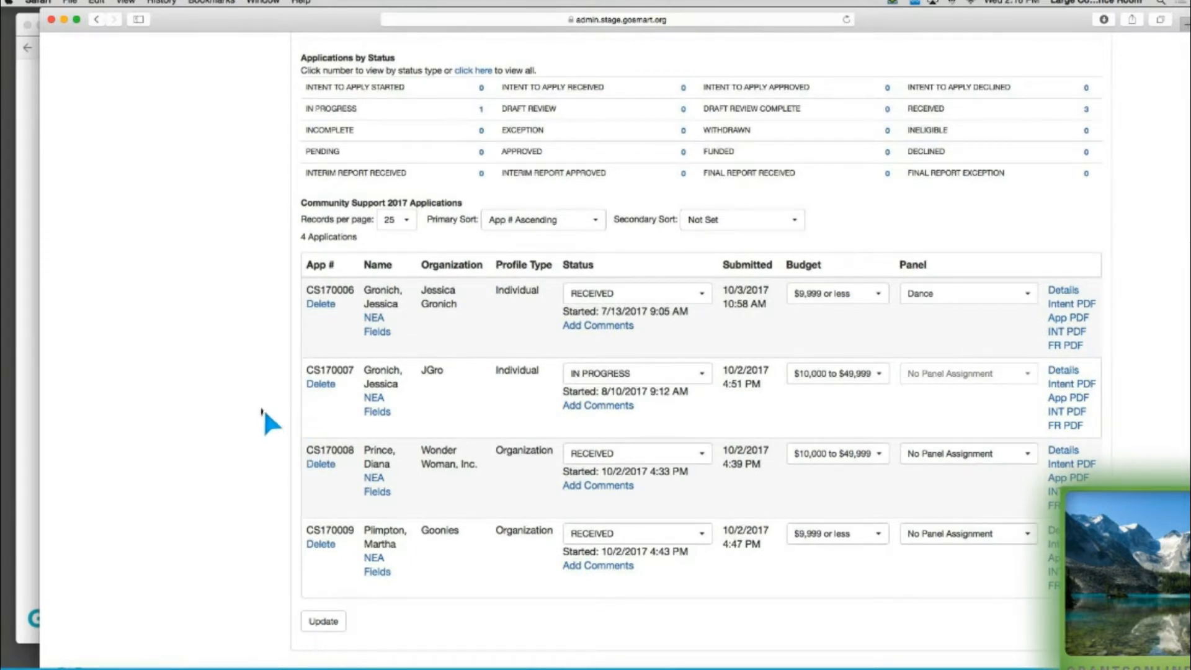
scroll(264, 408, "up", 1)
scroll(265, 406, "up", 1)
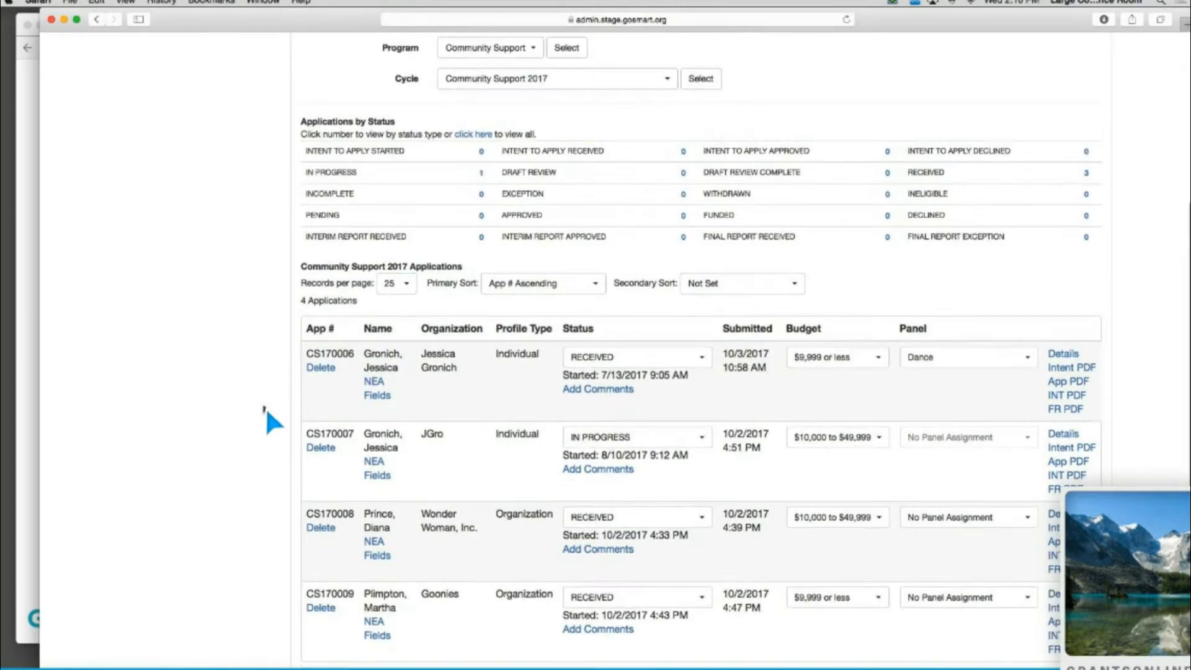
scroll(266, 407, "down", 2)
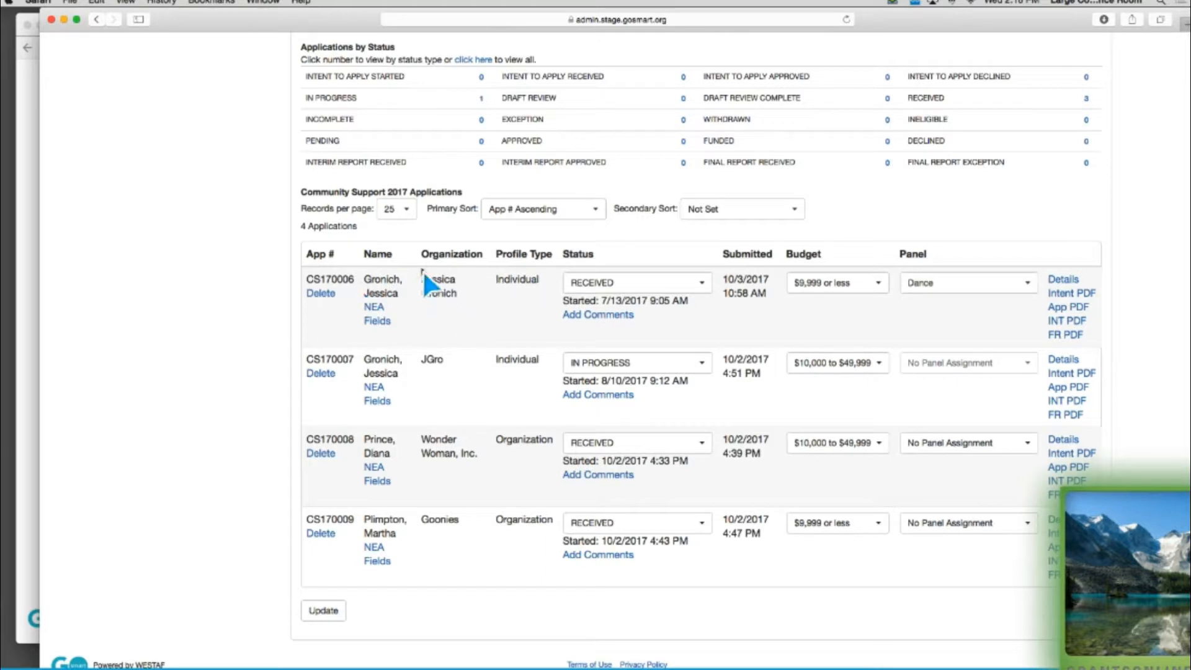
scroll(424, 273, "up", 1)
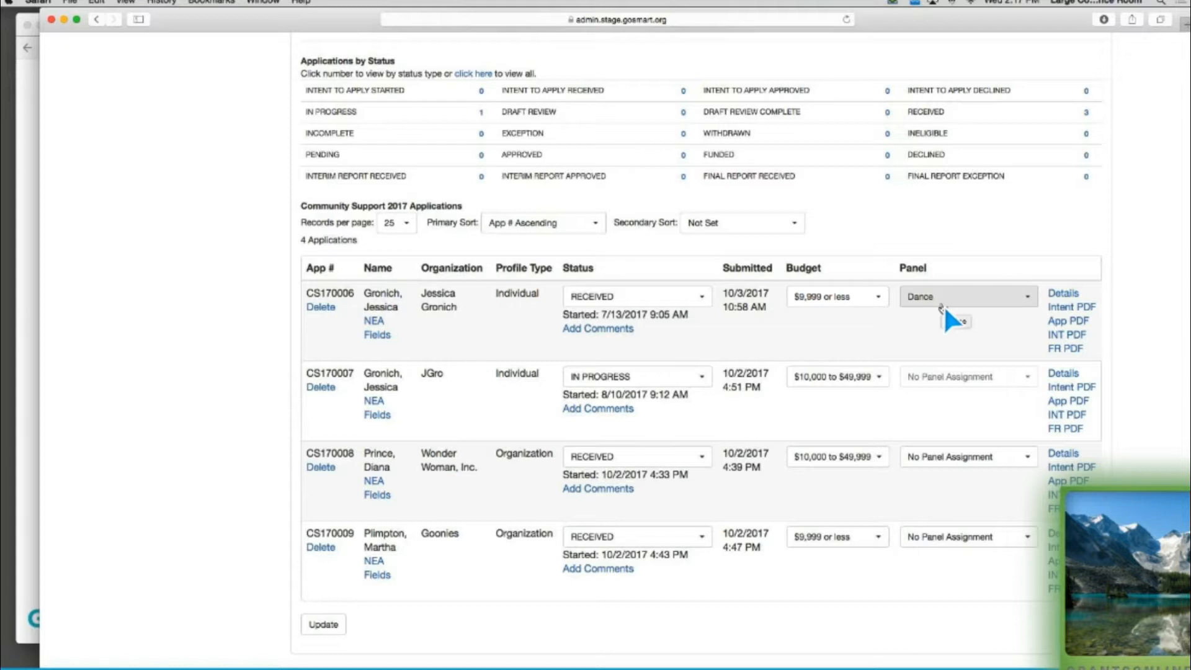
scroll(970, 335, "up", 1)
scroll(969, 334, "down", 3)
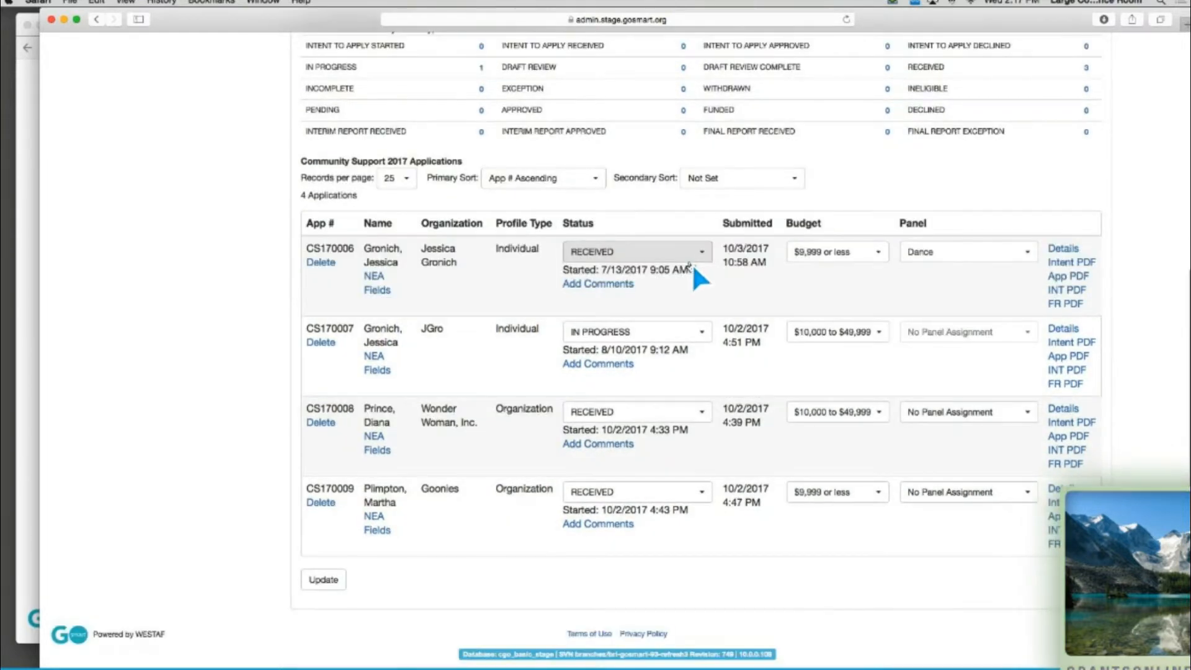
scroll(126, 213, "up", 2)
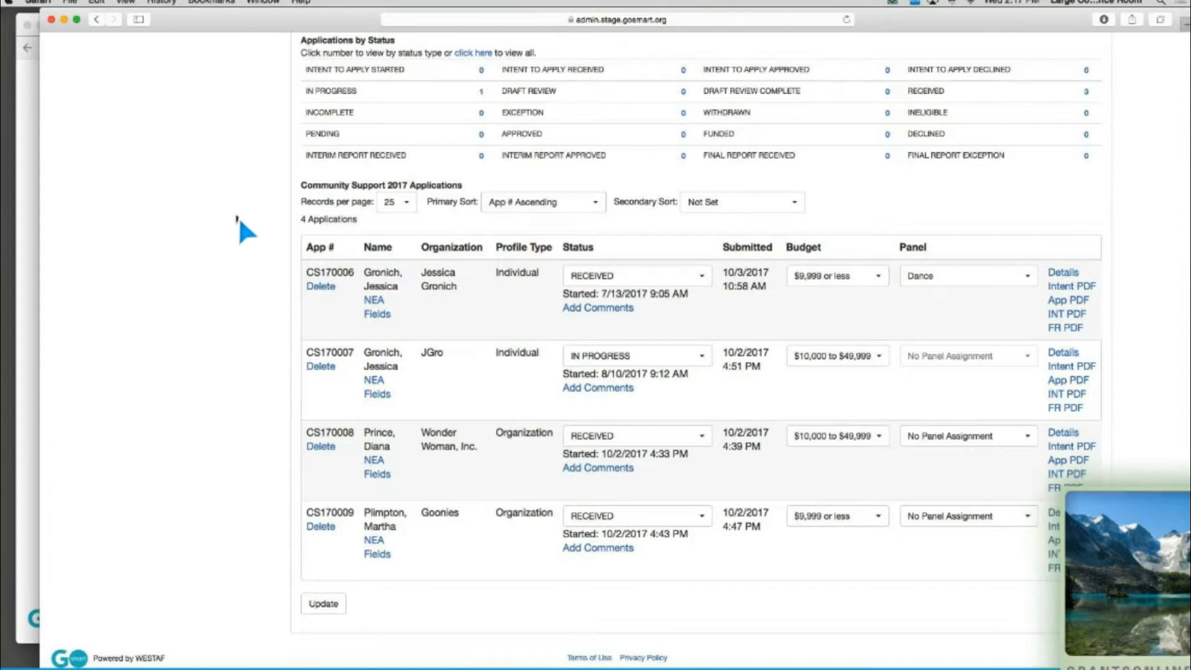
Switch to the panelist's Chrome window, widen it and select the Multidisciplinary - Operating Support 2017 panel in the Panel Dashboard.
left_click(32, 221)
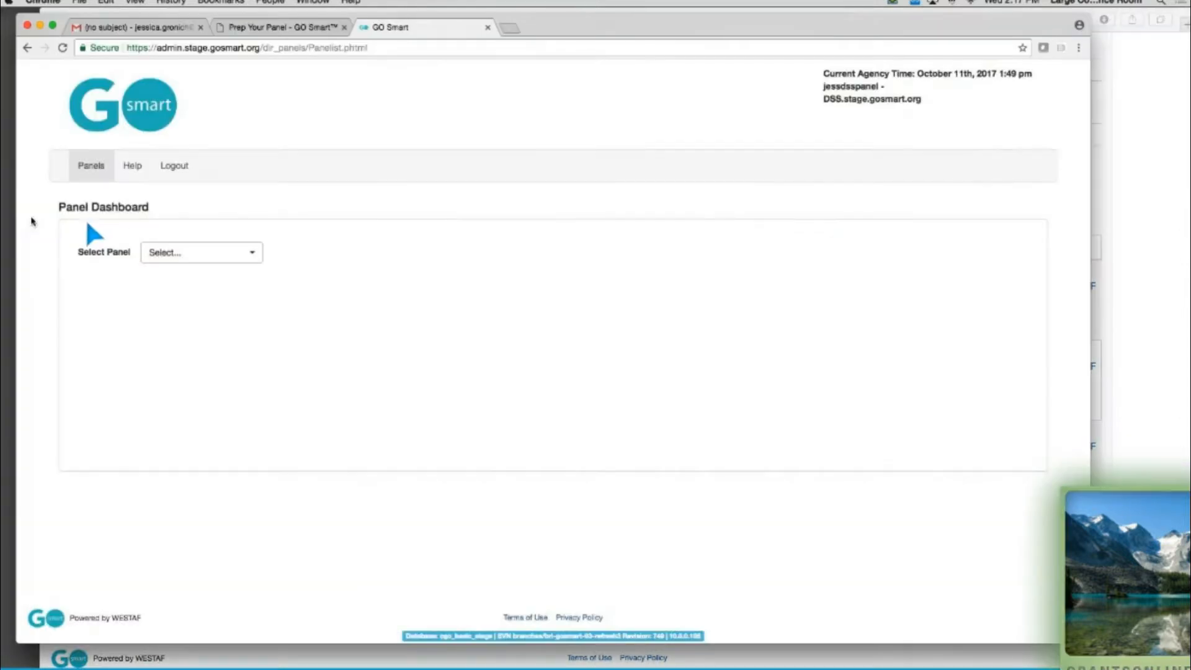
left_click_drag(1090, 367, 1174, 371)
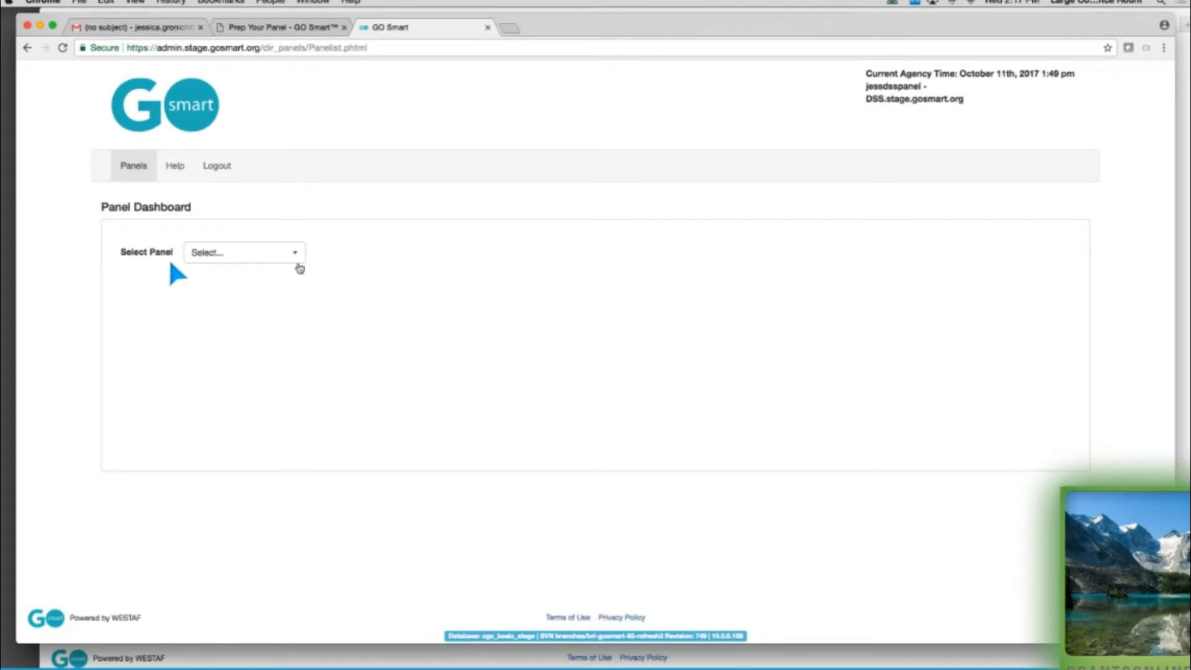
left_click(282, 253)
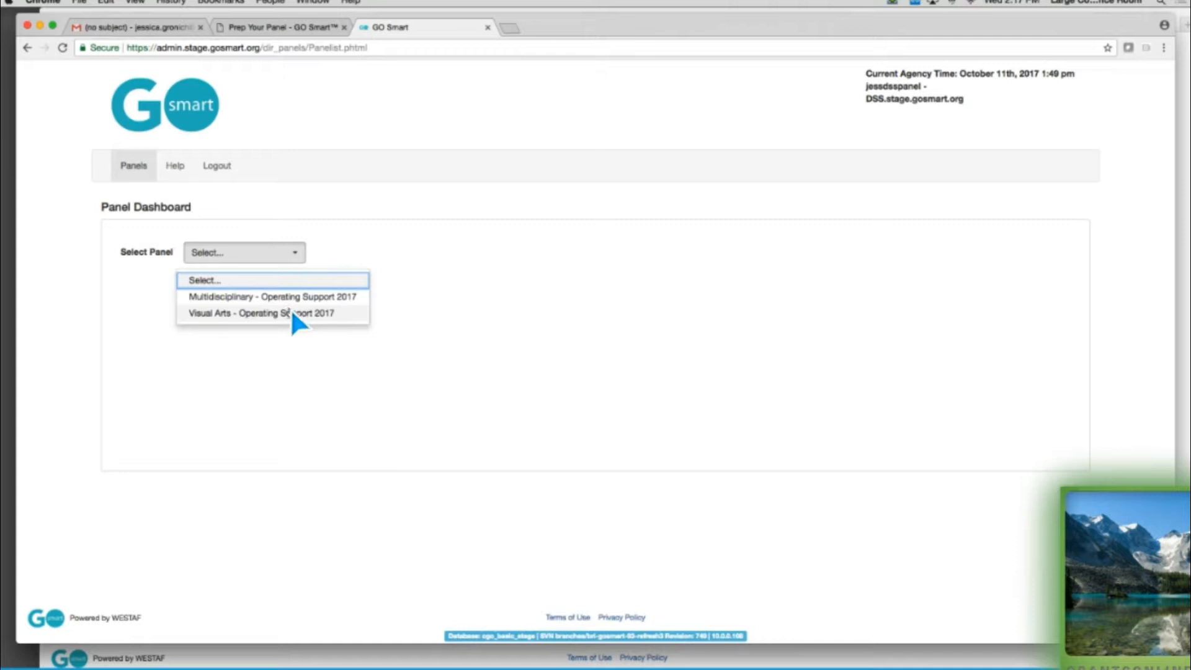
left_click(233, 298)
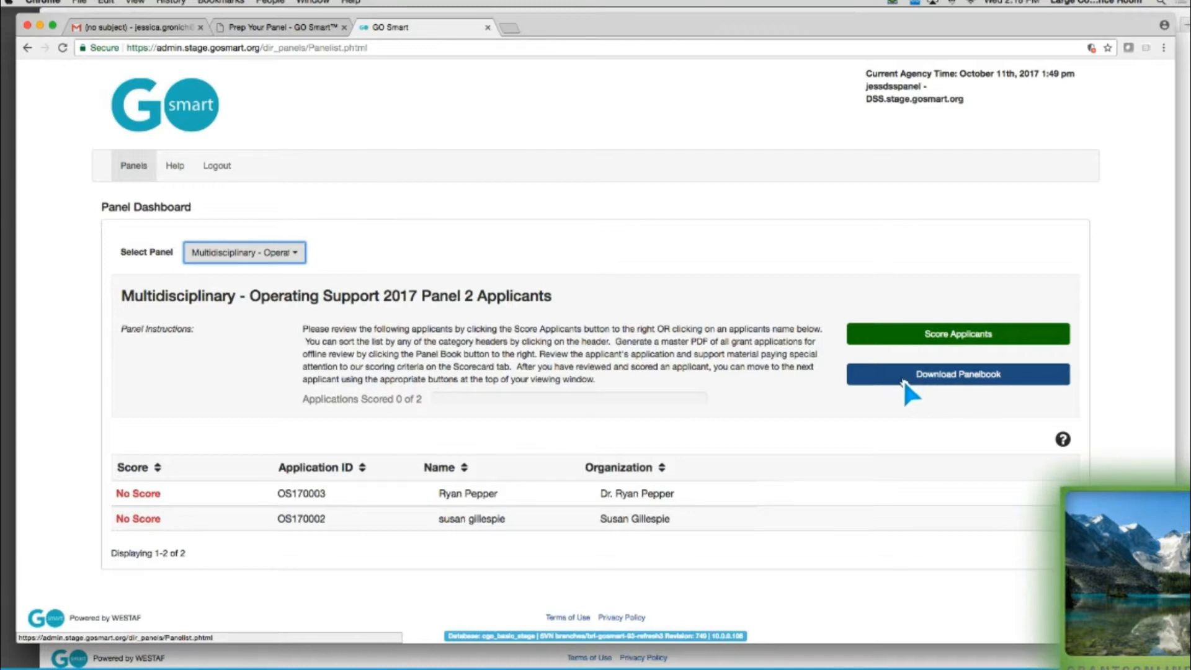
Sort the panel's applicant list by name and then by organization.
scroll(903, 378, "down", 1)
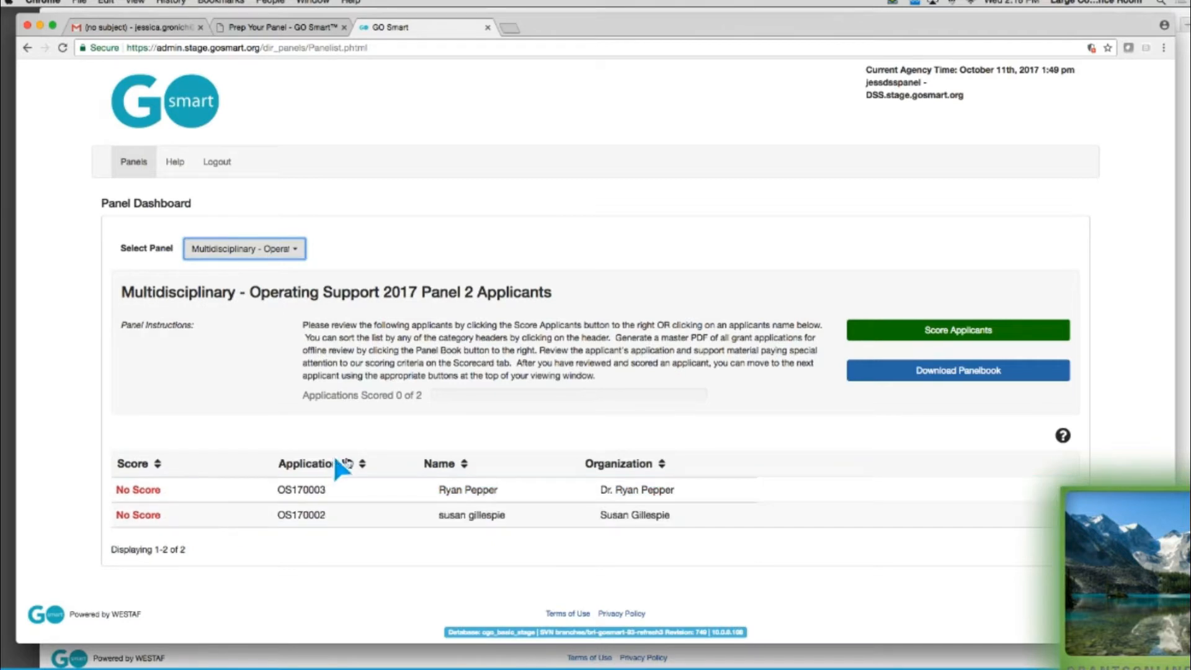
left_click(469, 465)
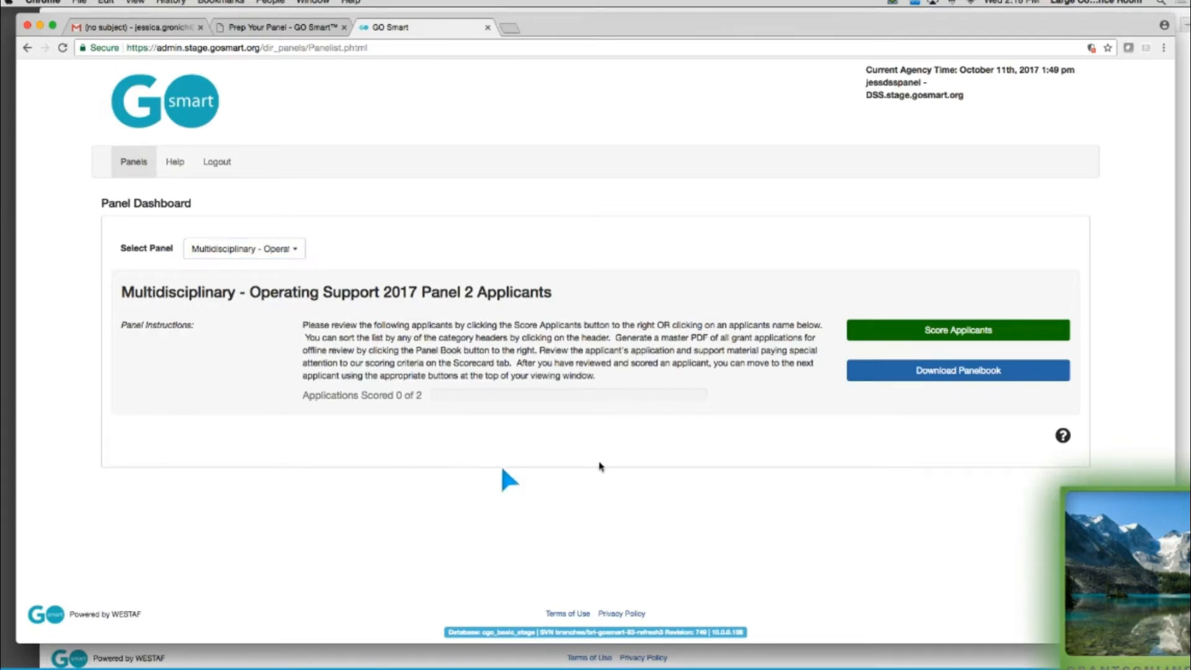
left_click(664, 464)
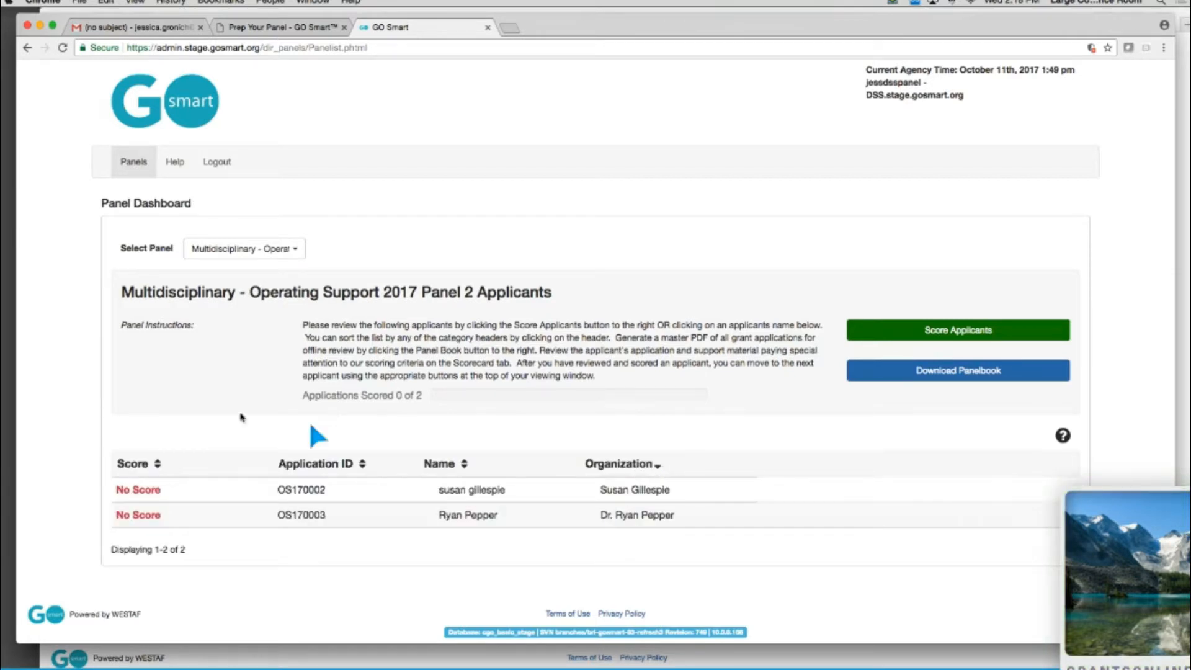
Start scoring the applicants and read through the first applicant's Operating Support 2017 application document.
left_click(863, 335)
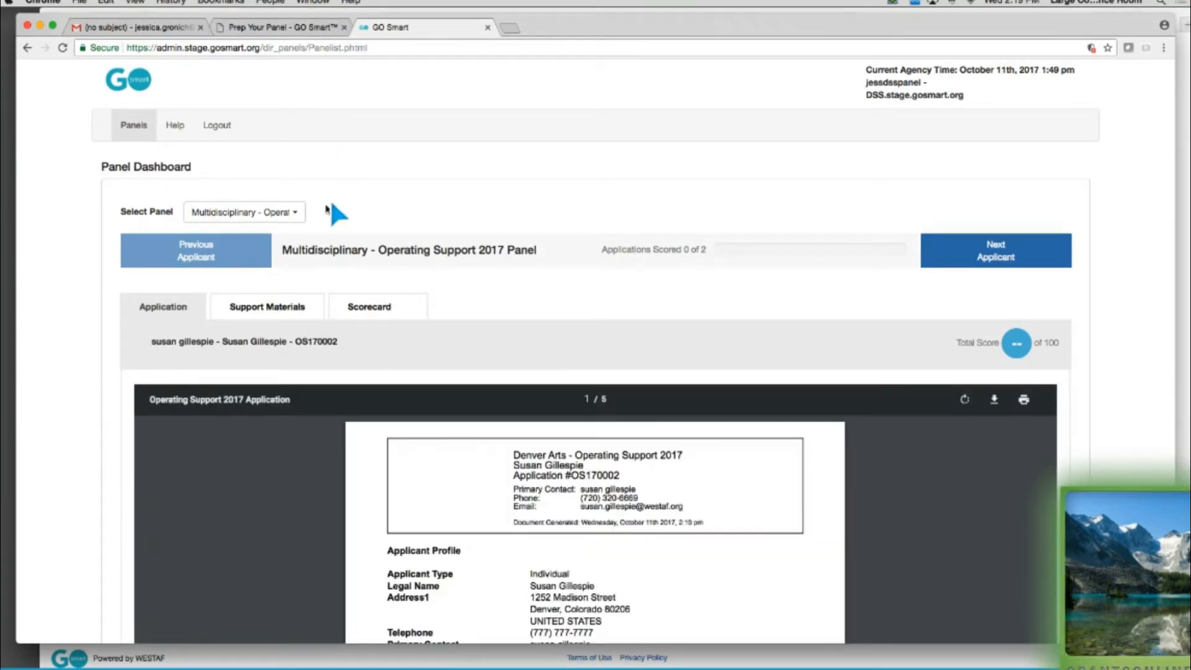
scroll(359, 236, "down", 1)
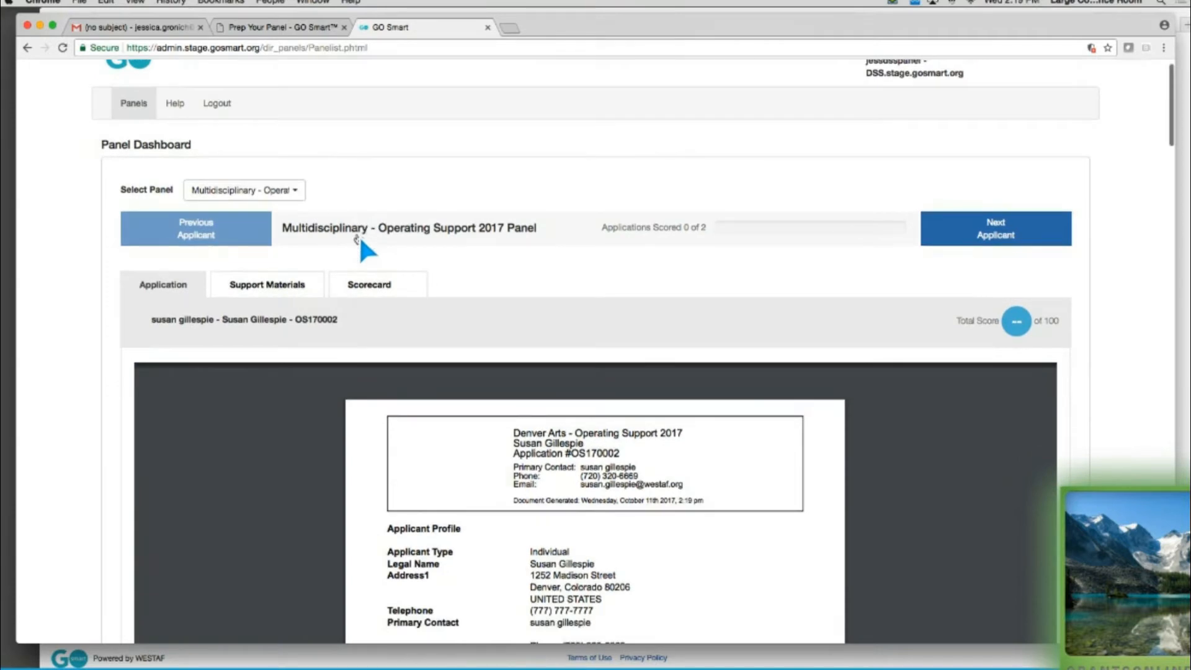
scroll(183, 272, "up", 1)
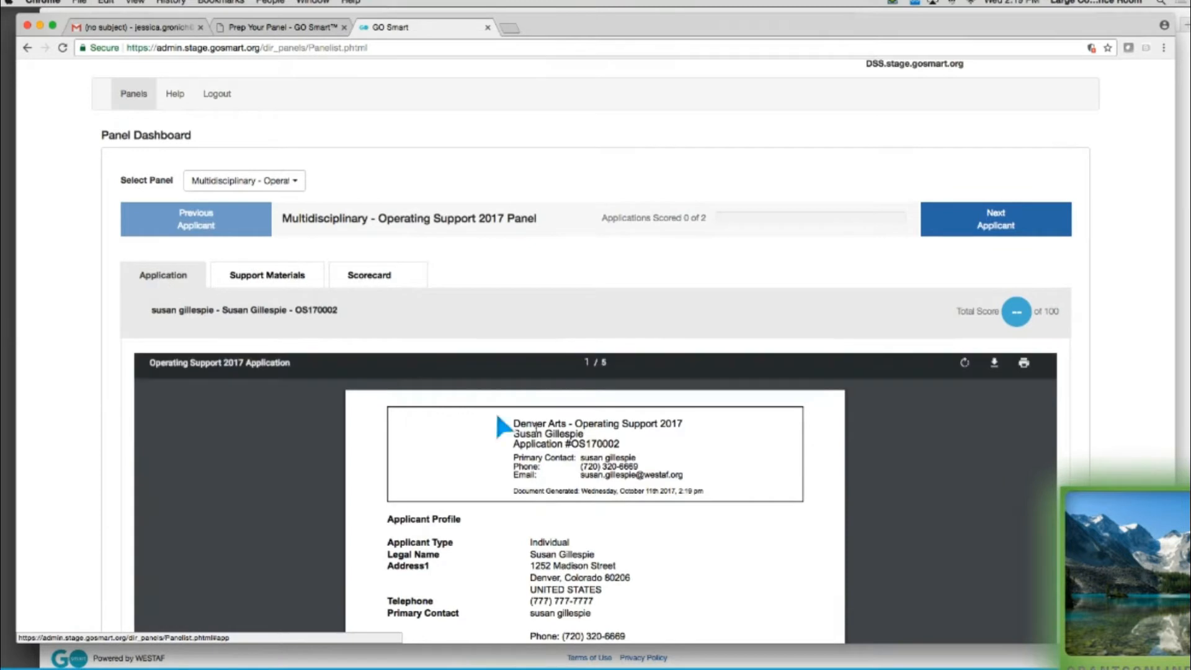
scroll(538, 430, "down", 3)
scroll(543, 414, "down", 10)
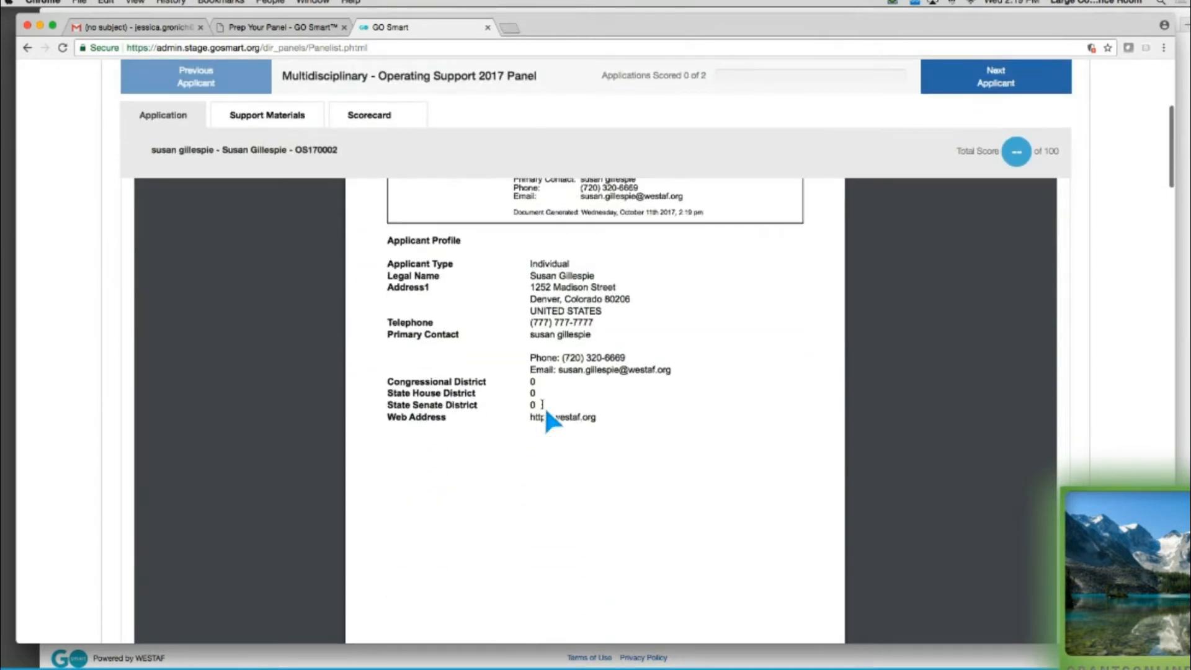
scroll(545, 406, "down", 1)
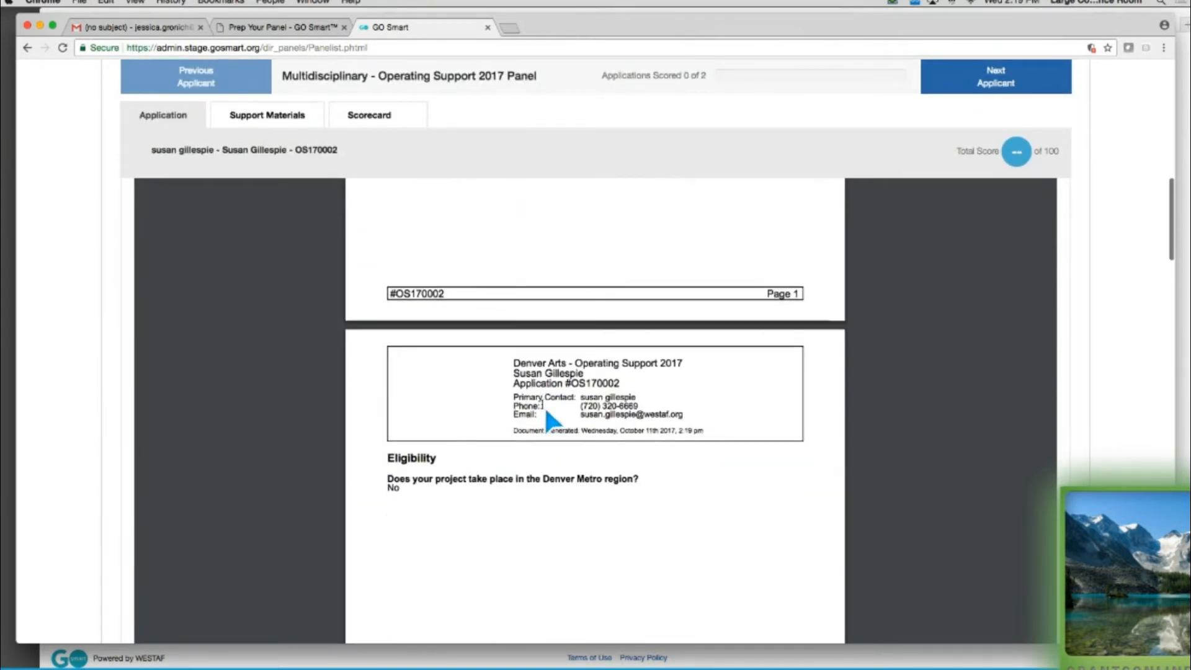
scroll(544, 406, "down", 10)
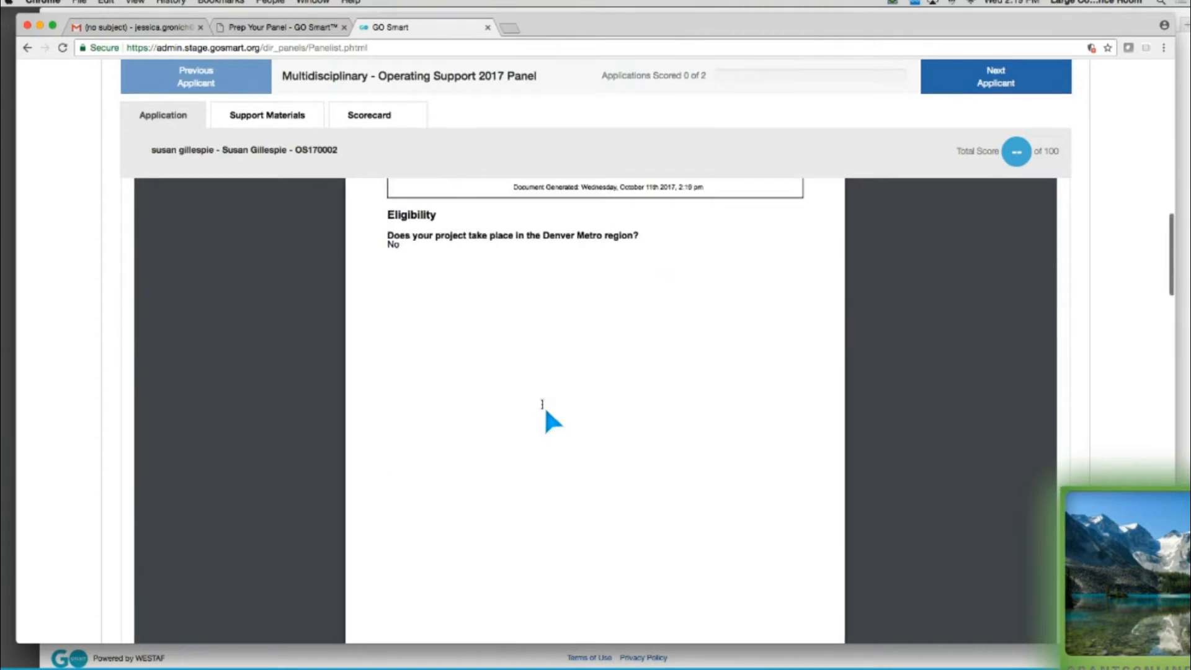
scroll(542, 404, "up", 10)
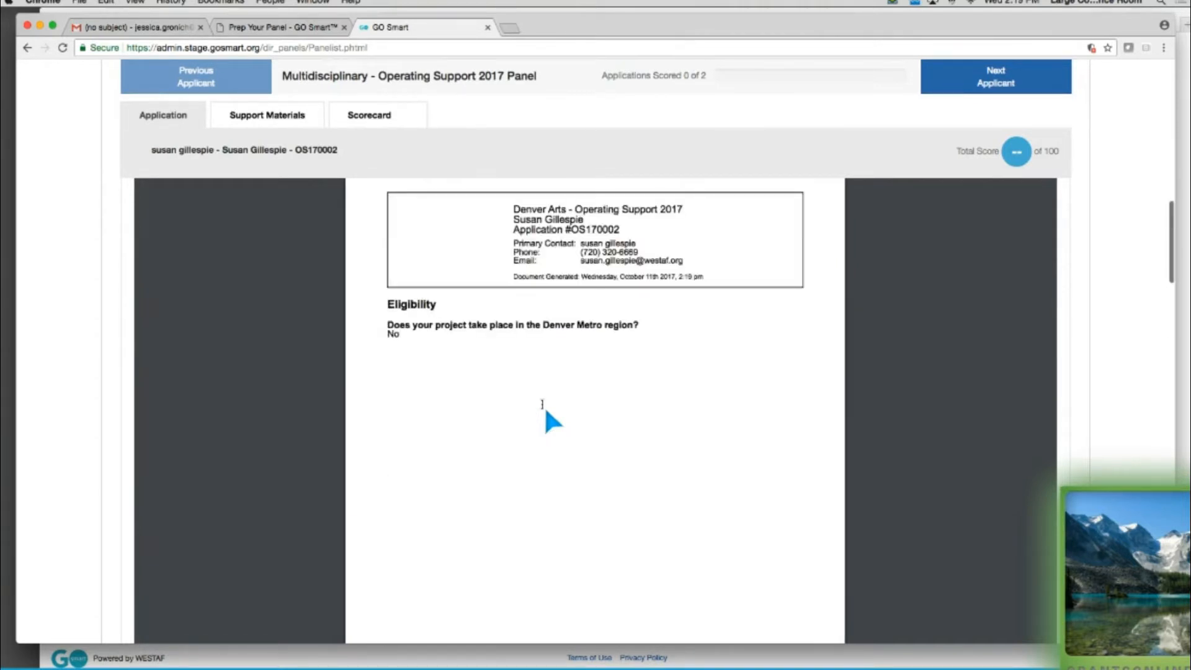
View the applicant's support materials from Van Gogh through Sample PDF.pdf in the slideshow, pausing the Black Hole video, and close it.
left_click(288, 120)
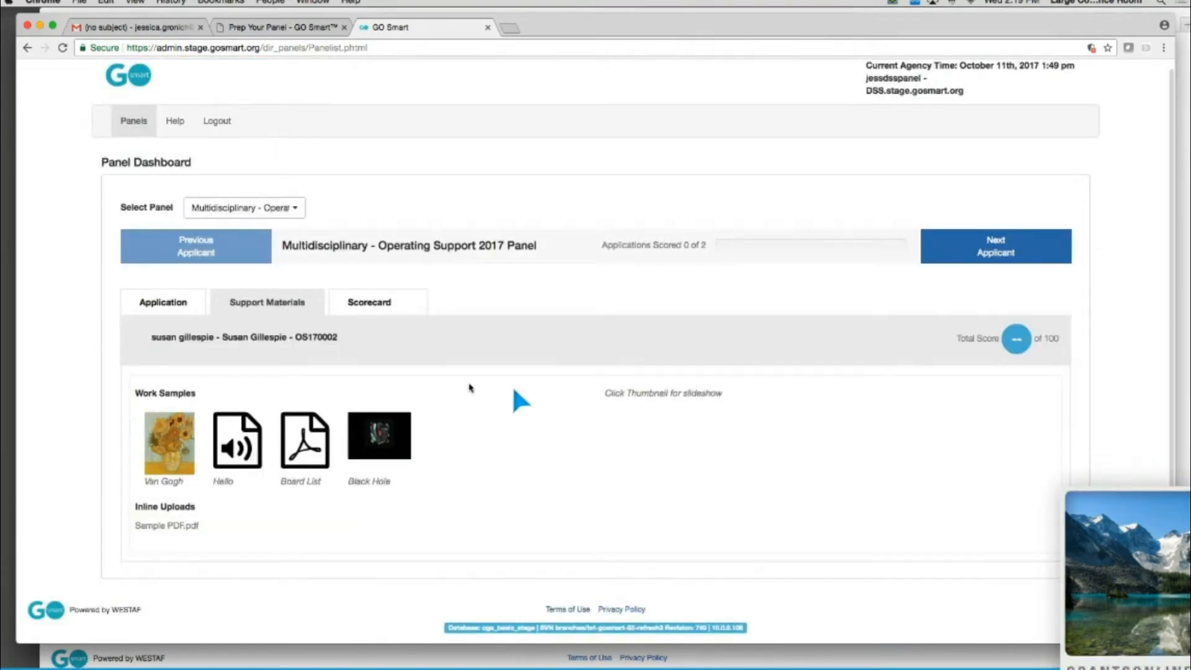
left_click(156, 427)
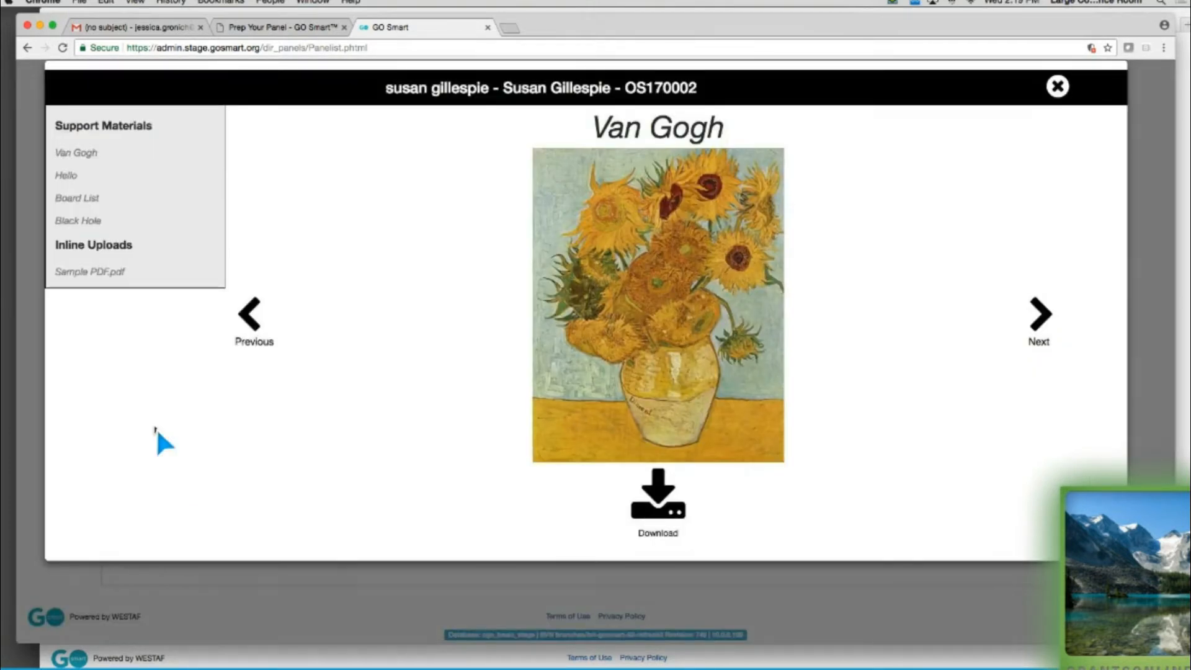
left_click(1042, 320)
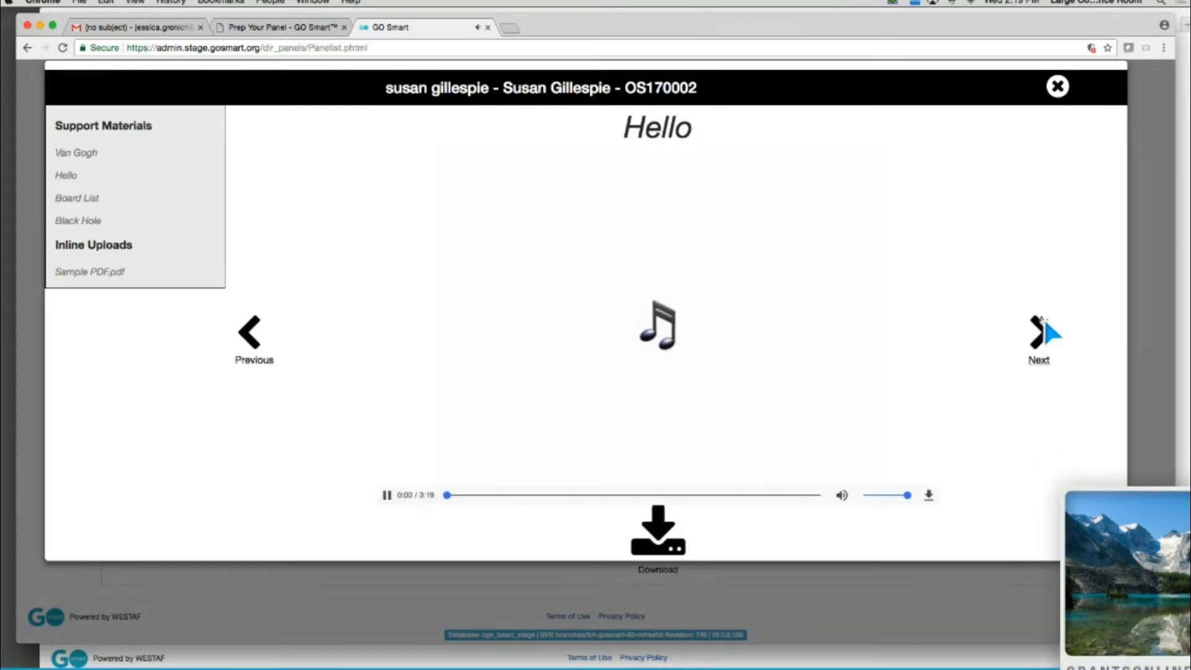
left_click(1043, 334)
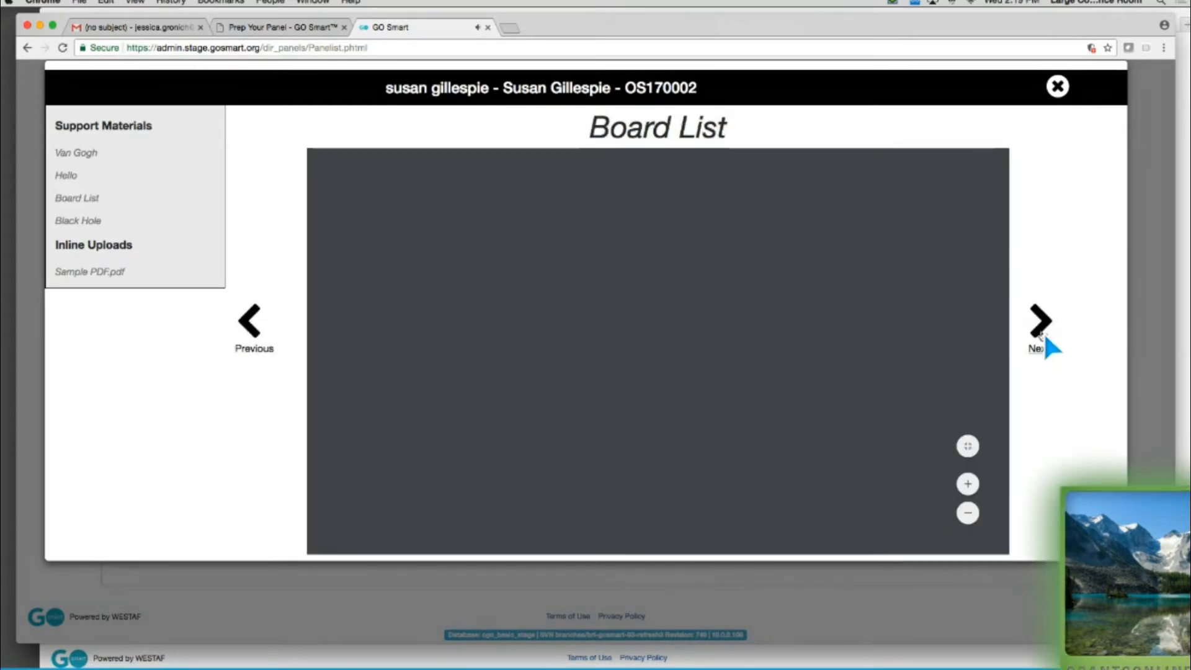
scroll(682, 309, "down", 4)
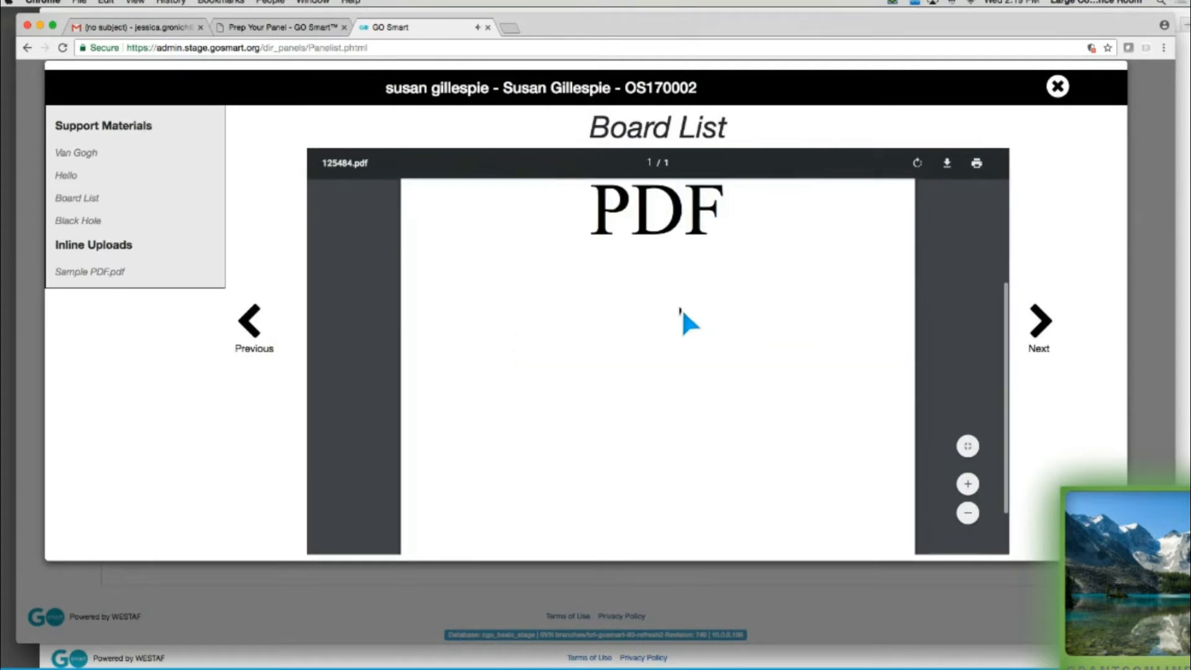
scroll(682, 307, "up", 4)
left_click(1038, 321)
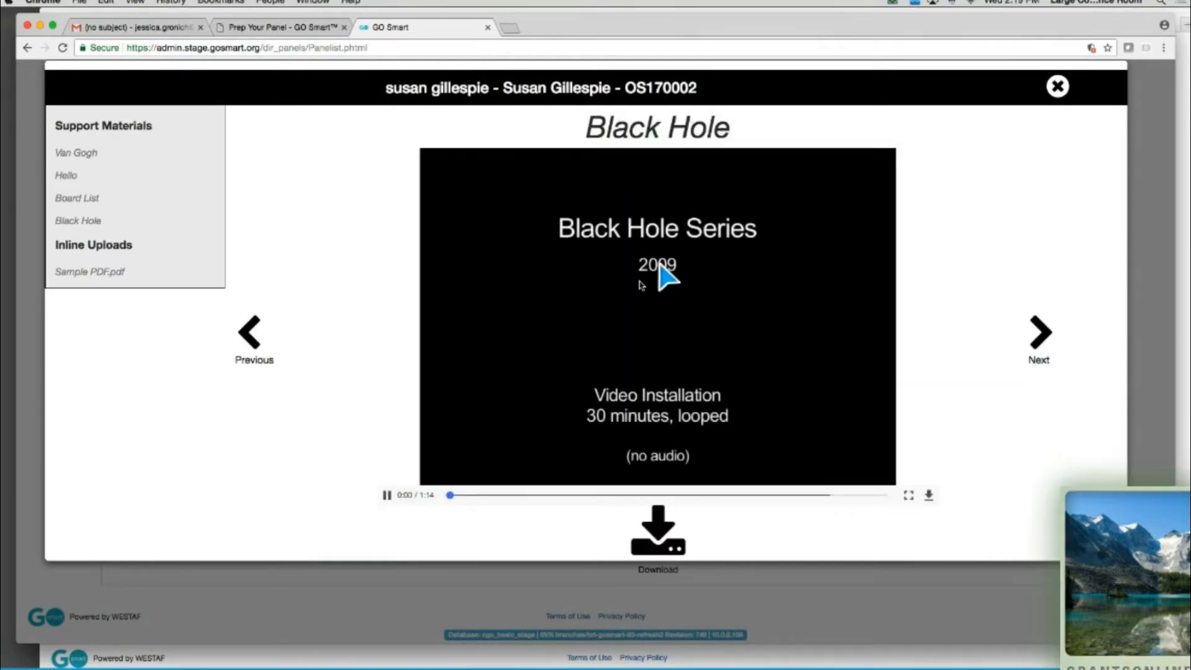
left_click(388, 495)
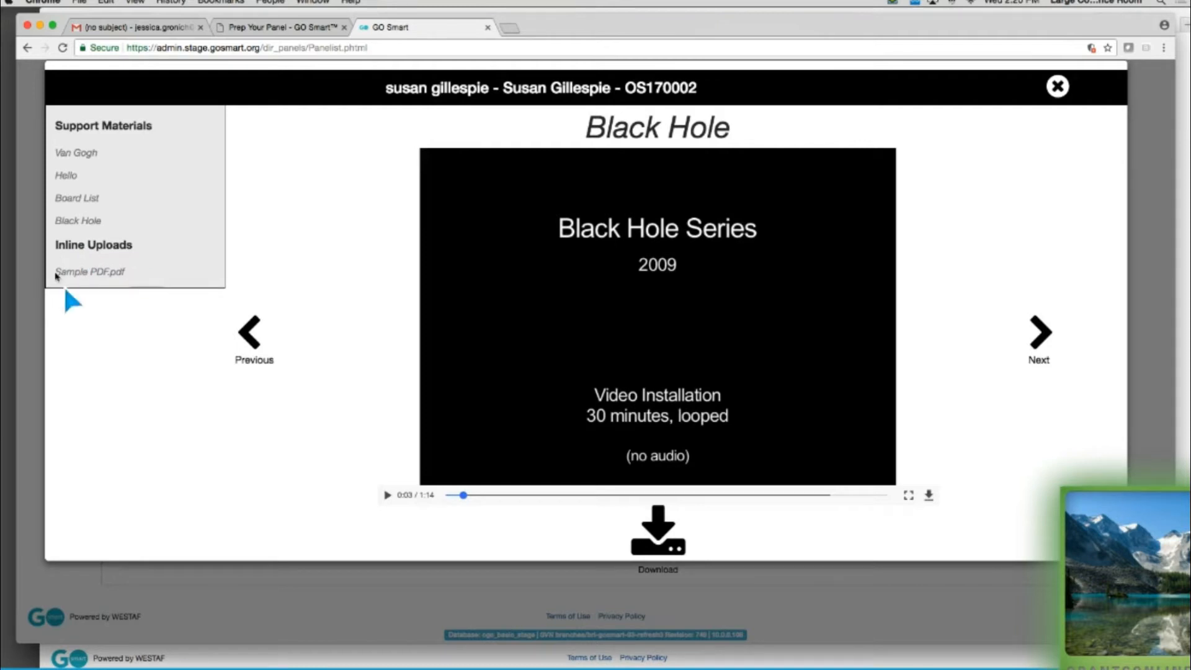
left_click(1045, 323)
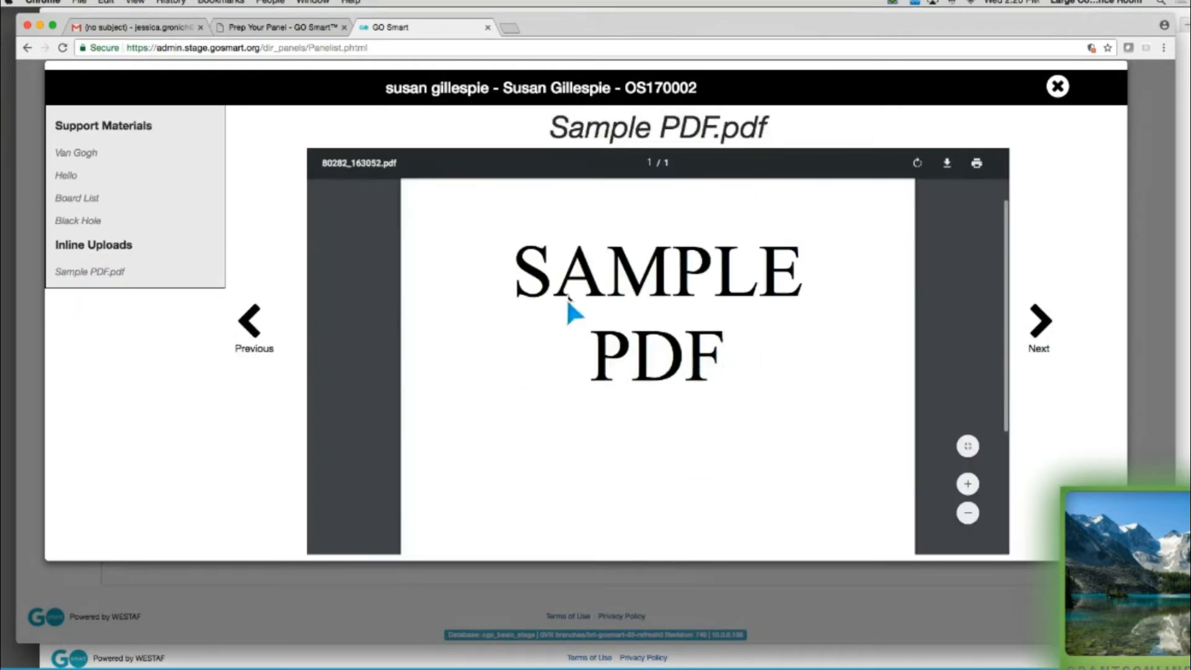
left_click(1057, 86)
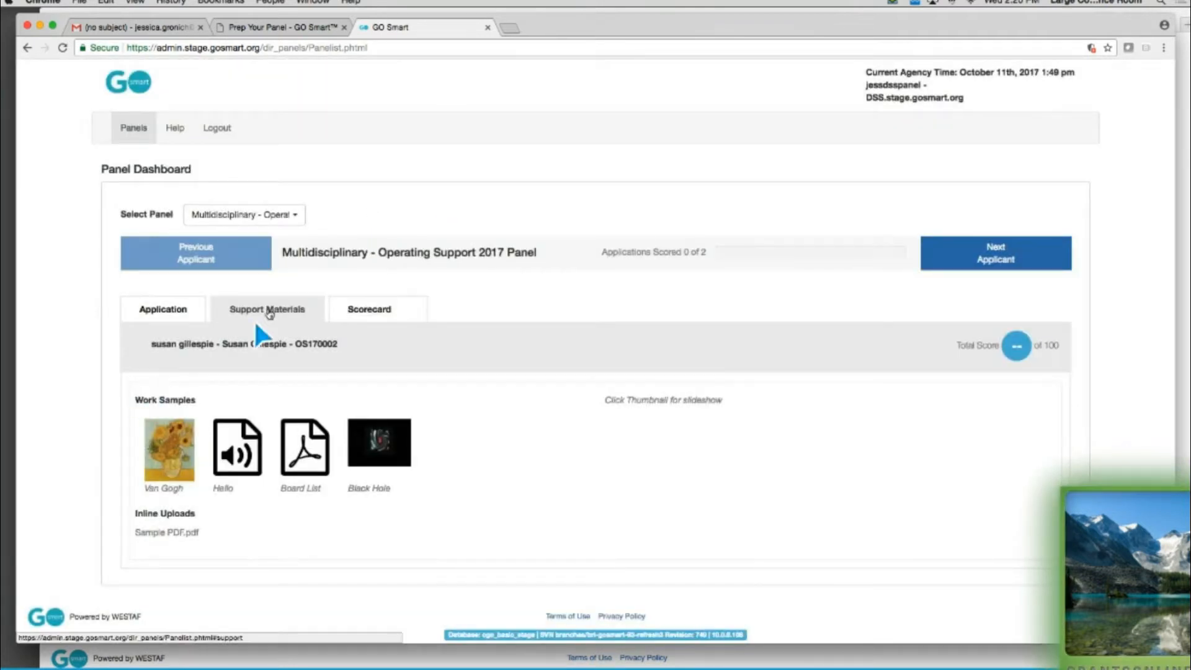
Open the applicant's scorecard and examine the conflict of interest option, both scoring criteria and the general comments section.
left_click(345, 309)
scroll(366, 311, "down", 2)
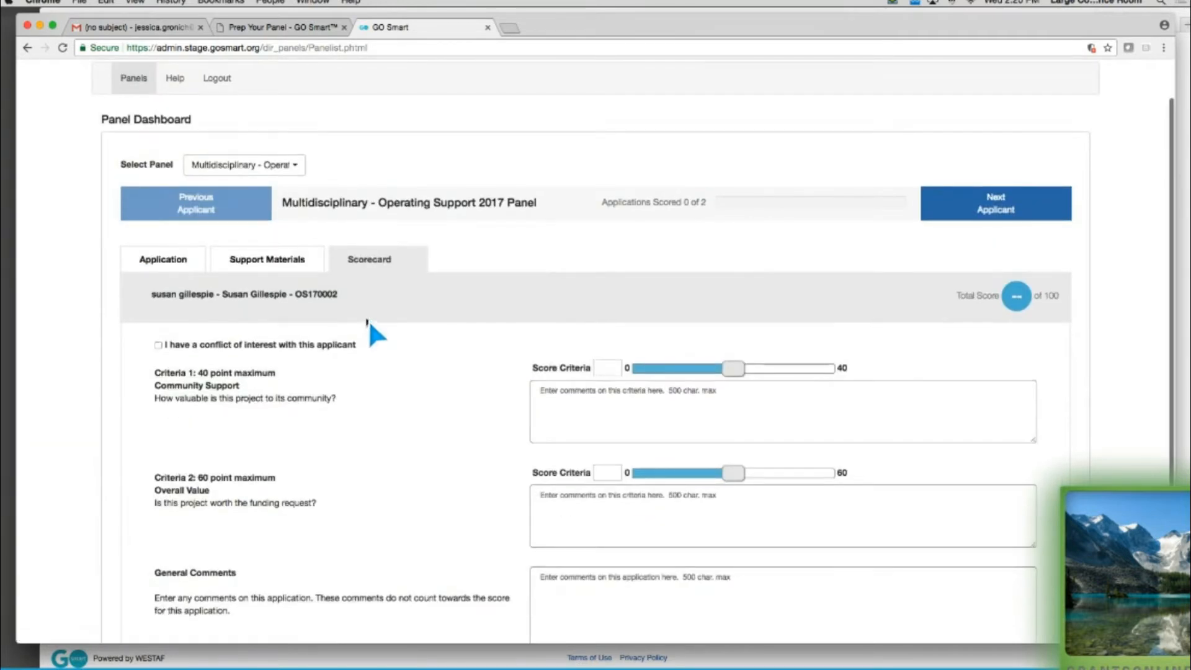
scroll(366, 328, "down", 3)
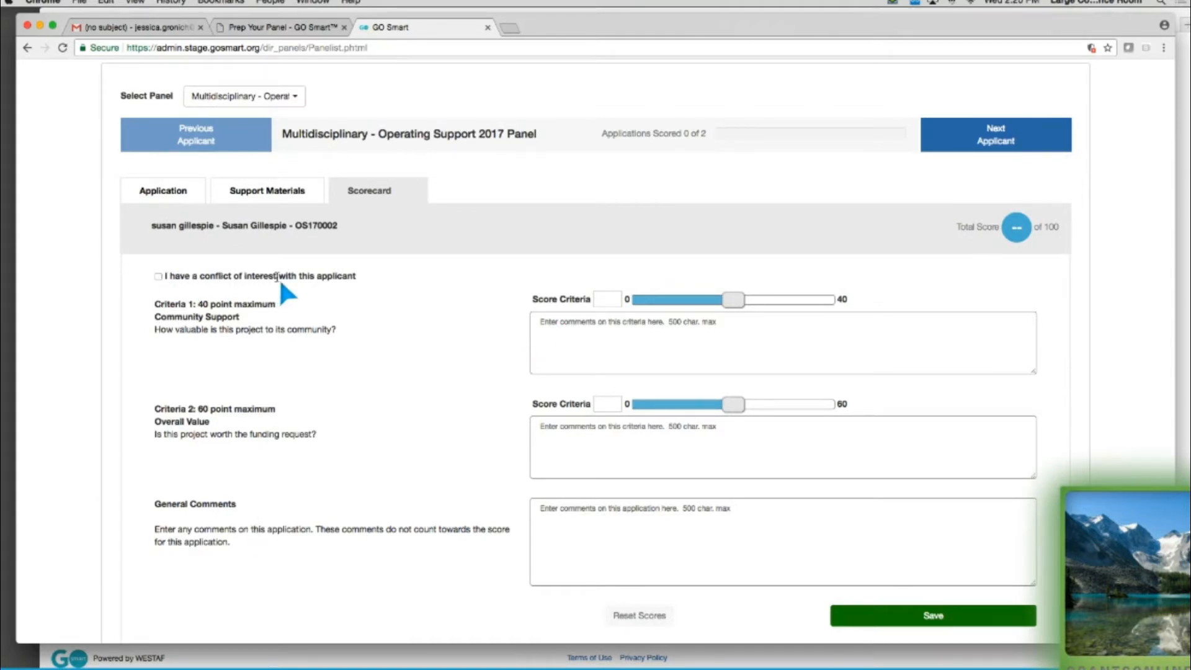
scroll(279, 276, "up", 1)
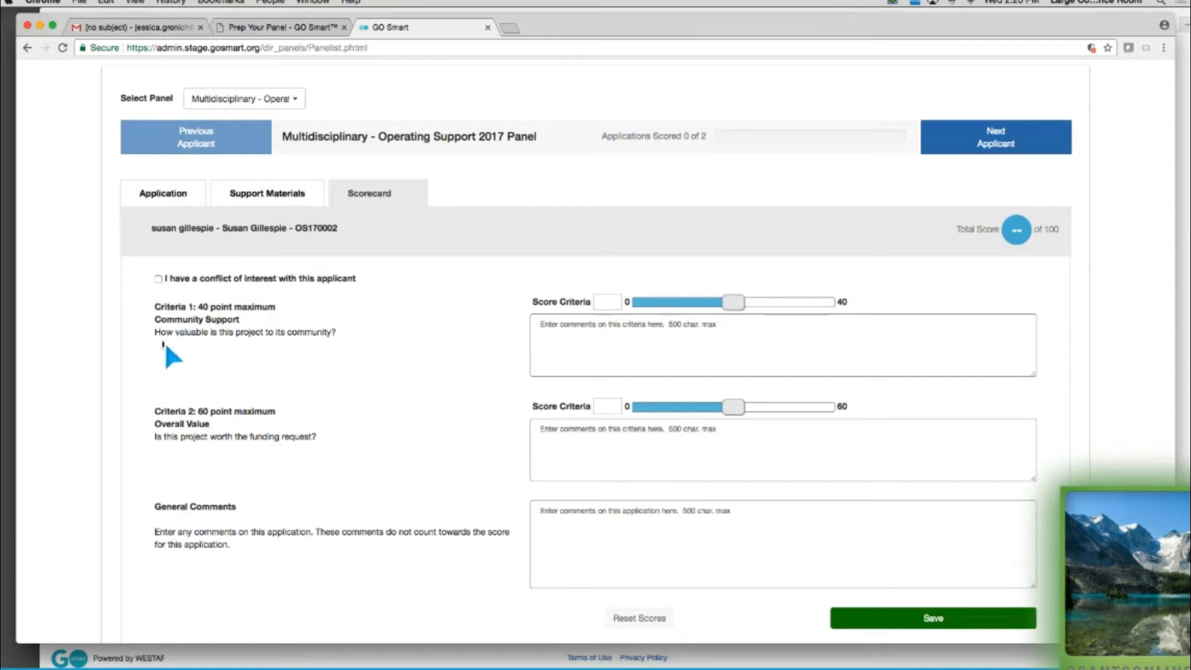
Score the first applicant 31 for Community Support and 50 for Overall Value, then save the scorecard.
scroll(165, 344, "up", 1)
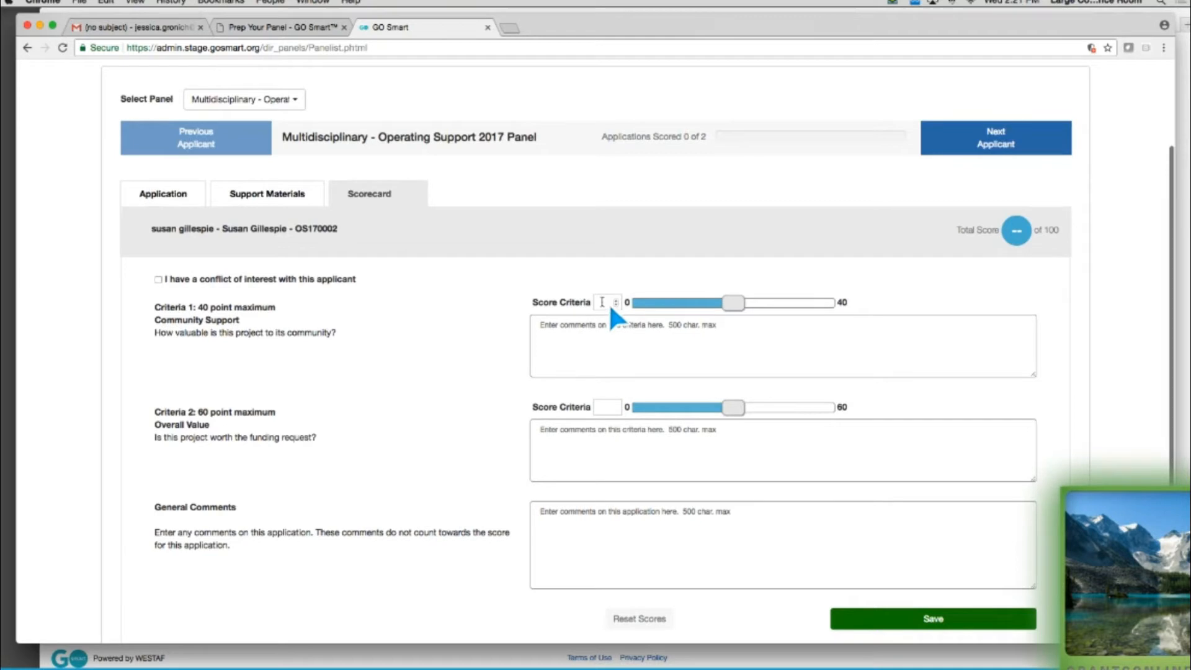
left_click_drag(723, 303, 783, 303)
left_click(562, 344)
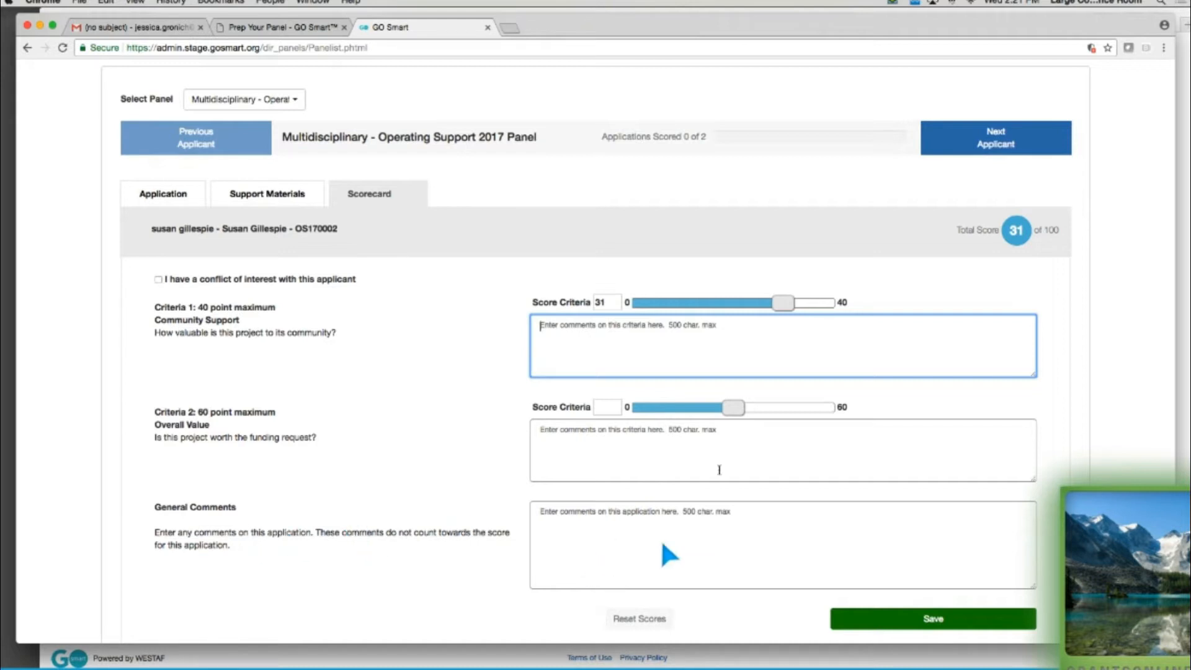
left_click_drag(737, 414, 794, 408)
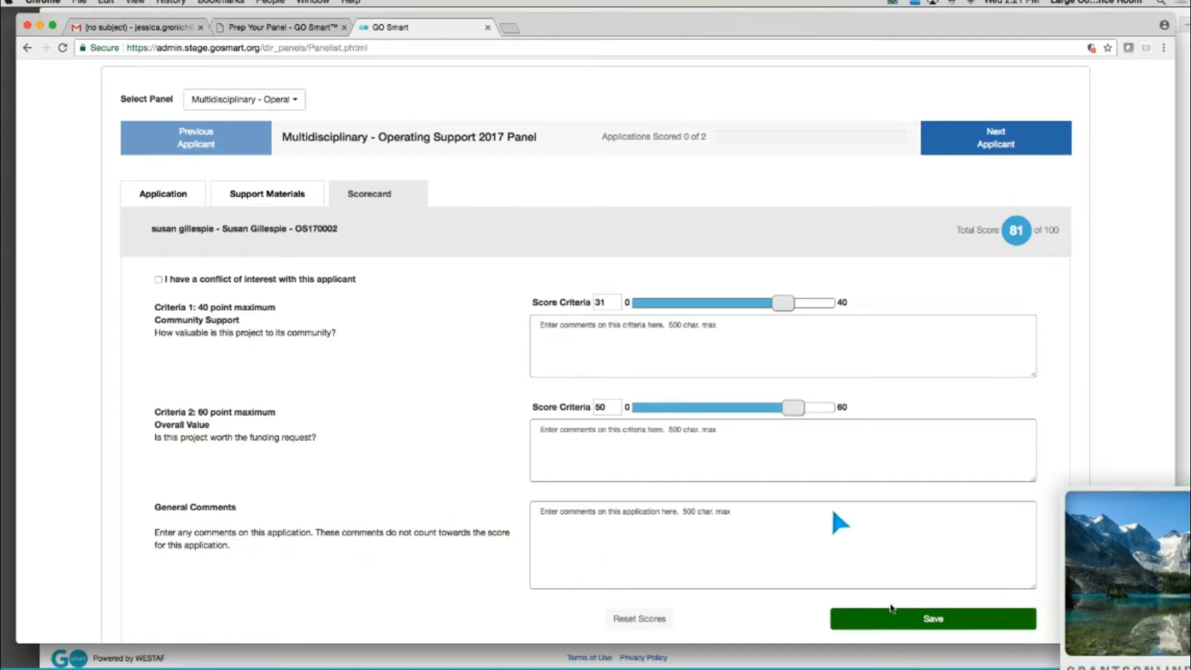
left_click(867, 623)
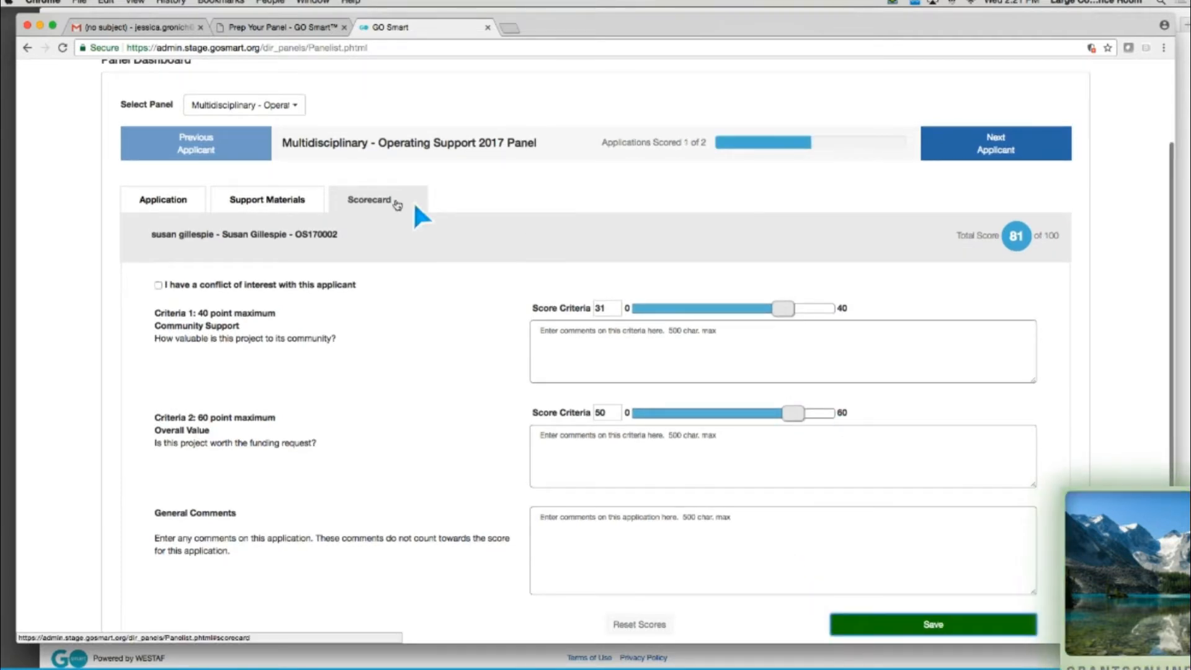
Move on to the next applicant and view their application and scorecard.
left_click(1045, 154)
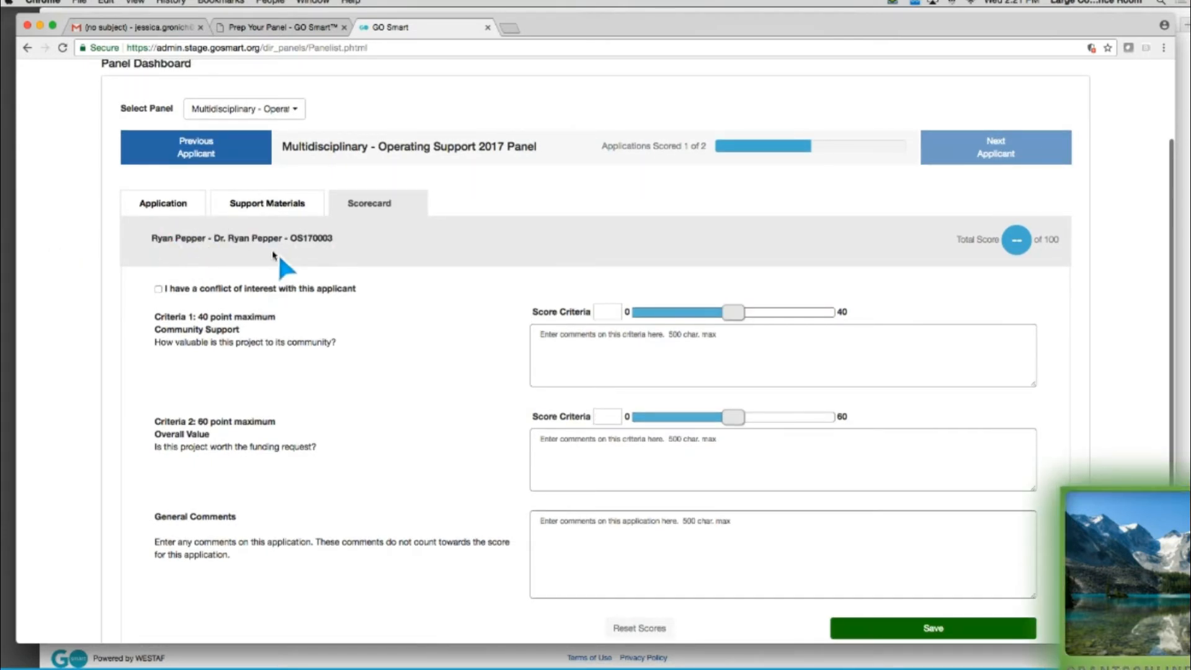
left_click(159, 206)
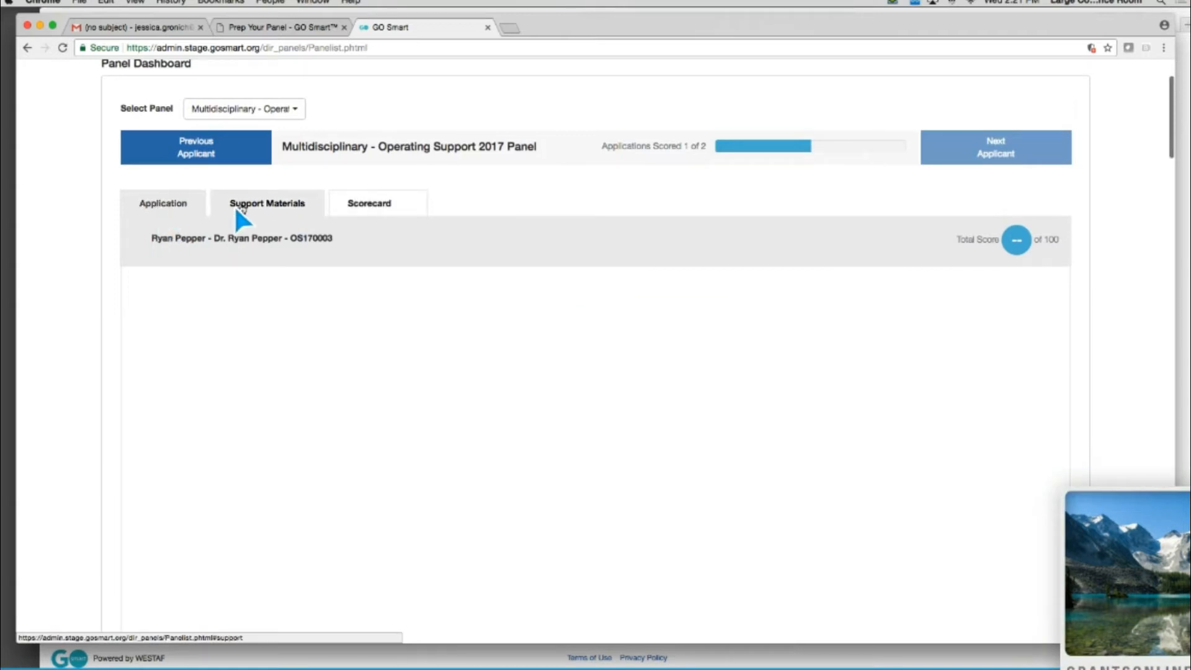
left_click(354, 208)
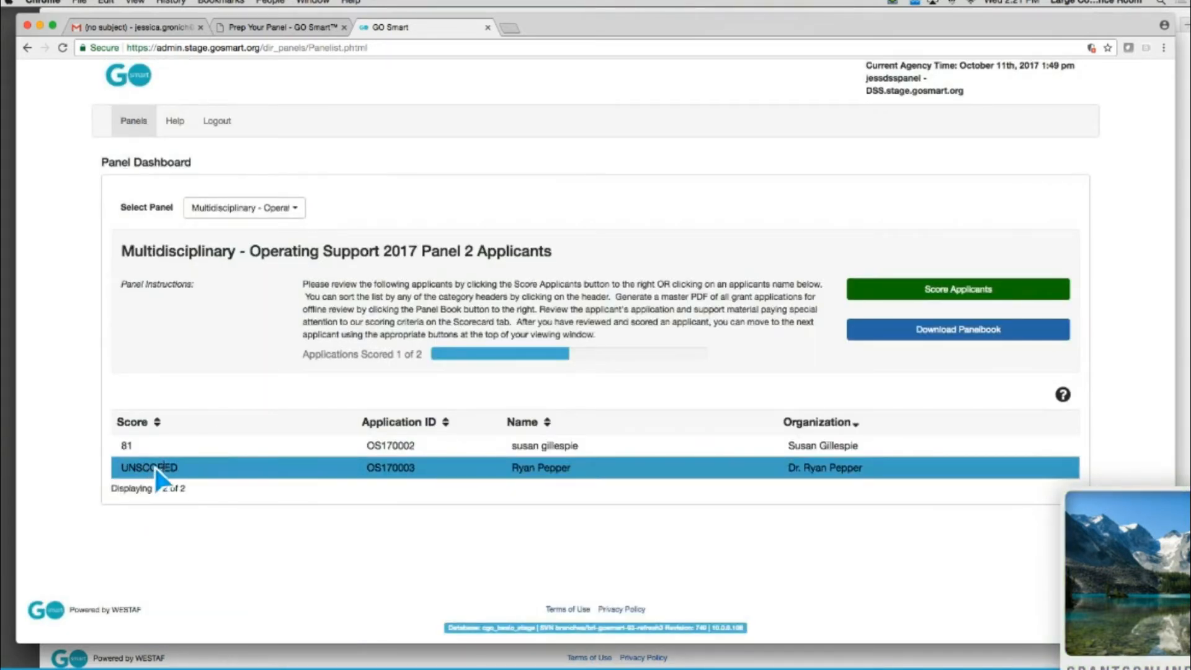
Sort the panel's applicant list by score.
left_click(158, 425)
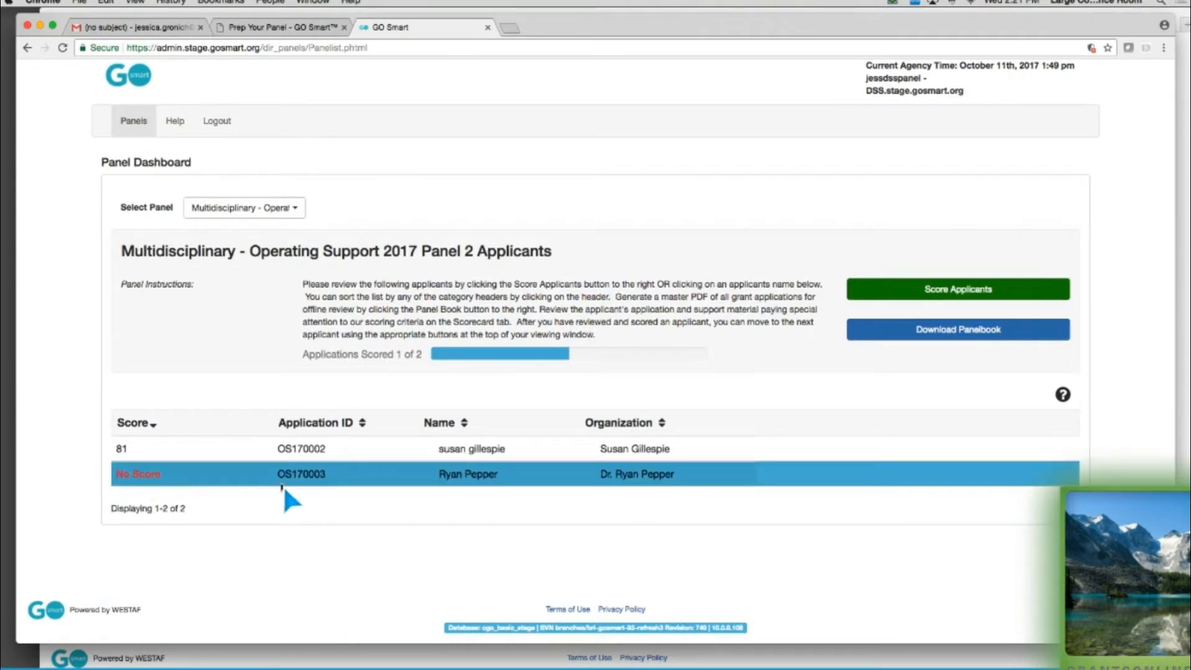
scroll(287, 483, "up", 1)
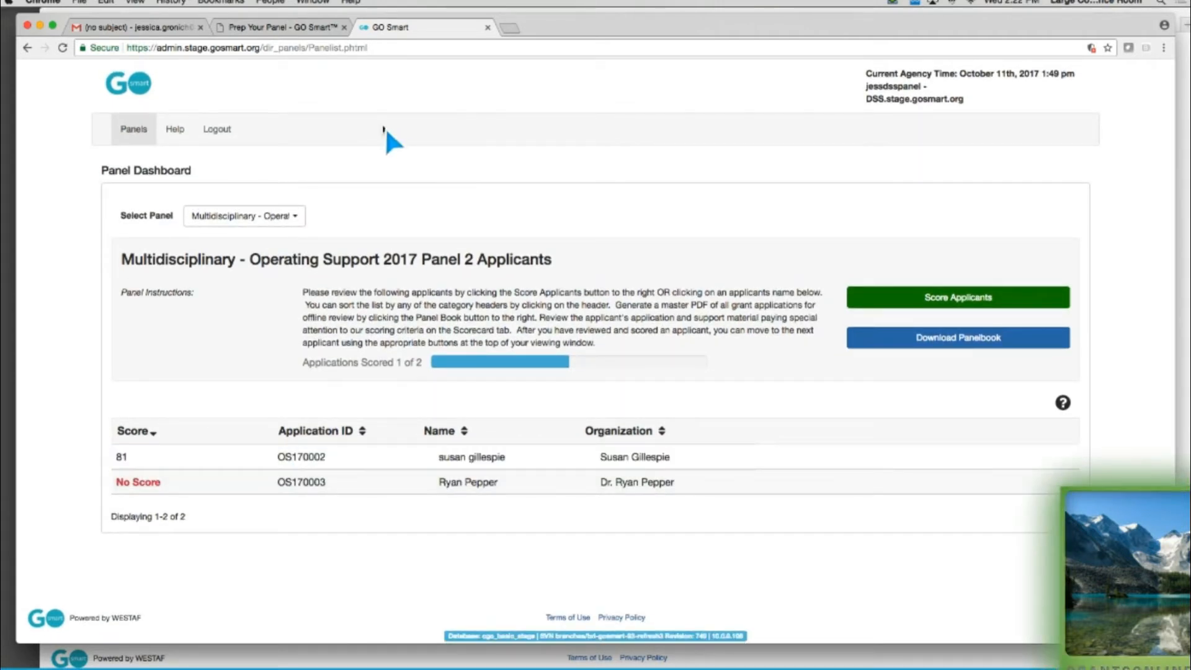
scroll(385, 127, "down", 1)
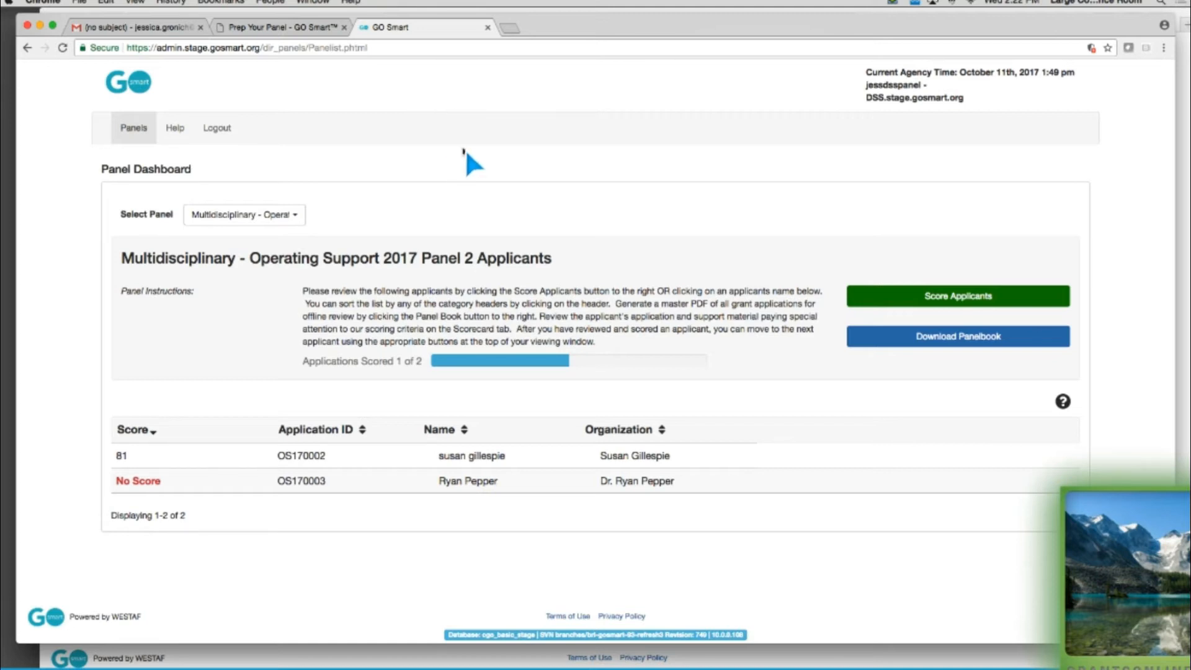
scroll(465, 152, "down", 1)
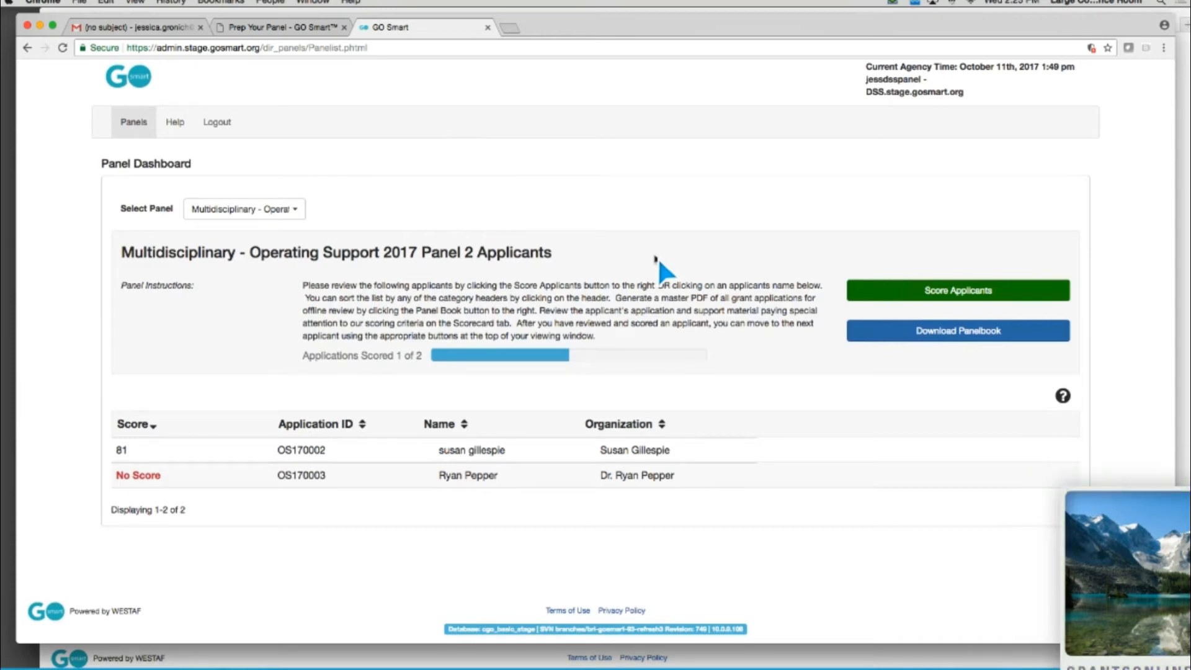
Reopen the scored applicant from the panel list and review the saved scorecard.
left_click(510, 453)
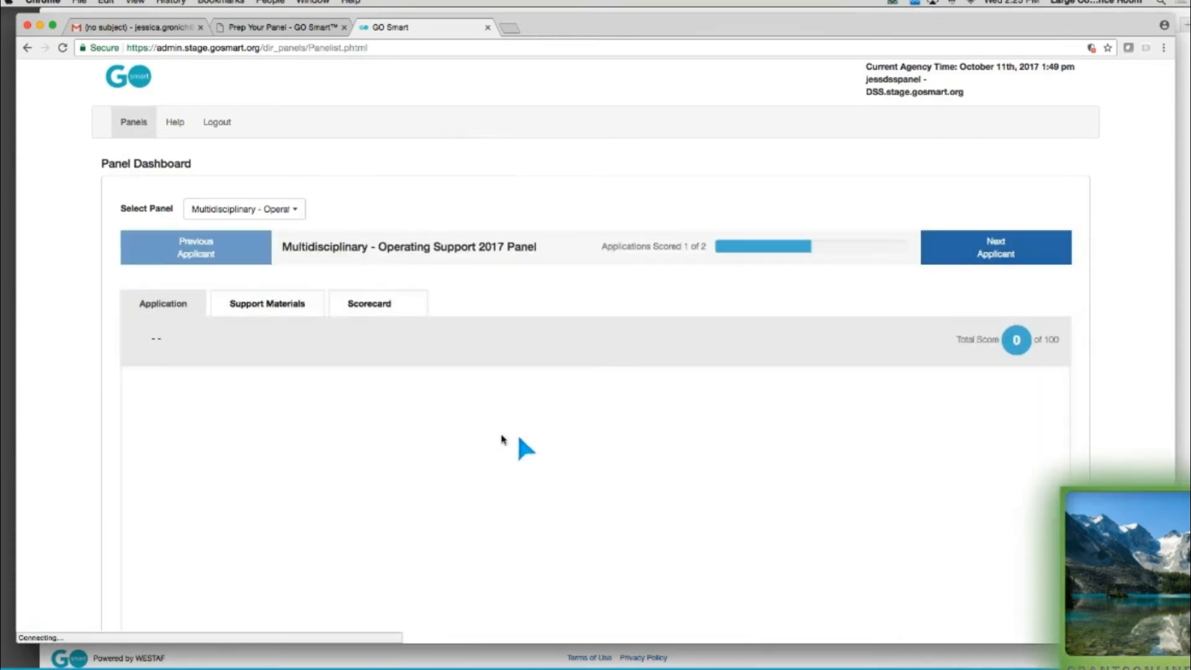
left_click(1027, 249)
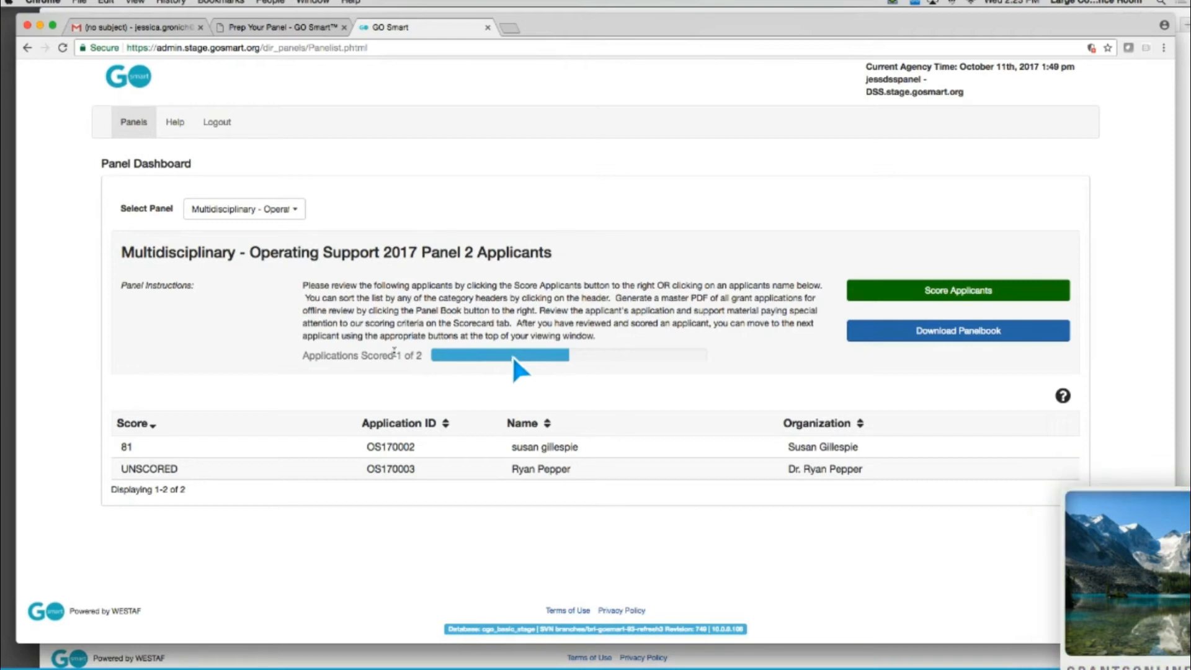
left_click(407, 444)
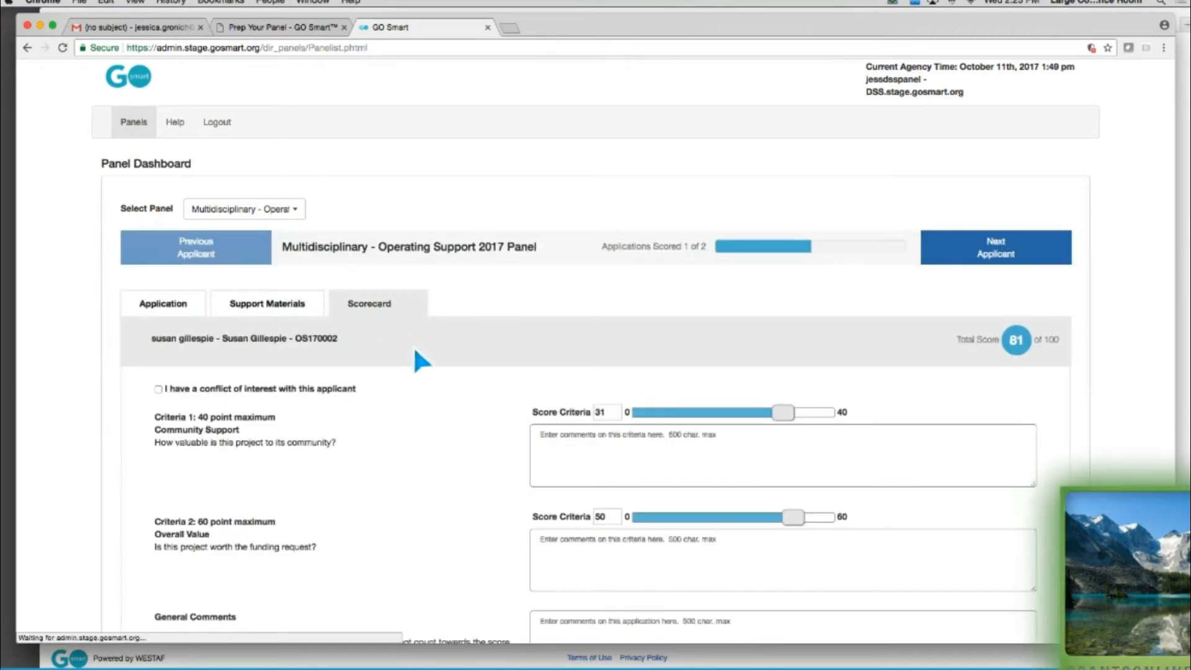
scroll(470, 377, "down", 5)
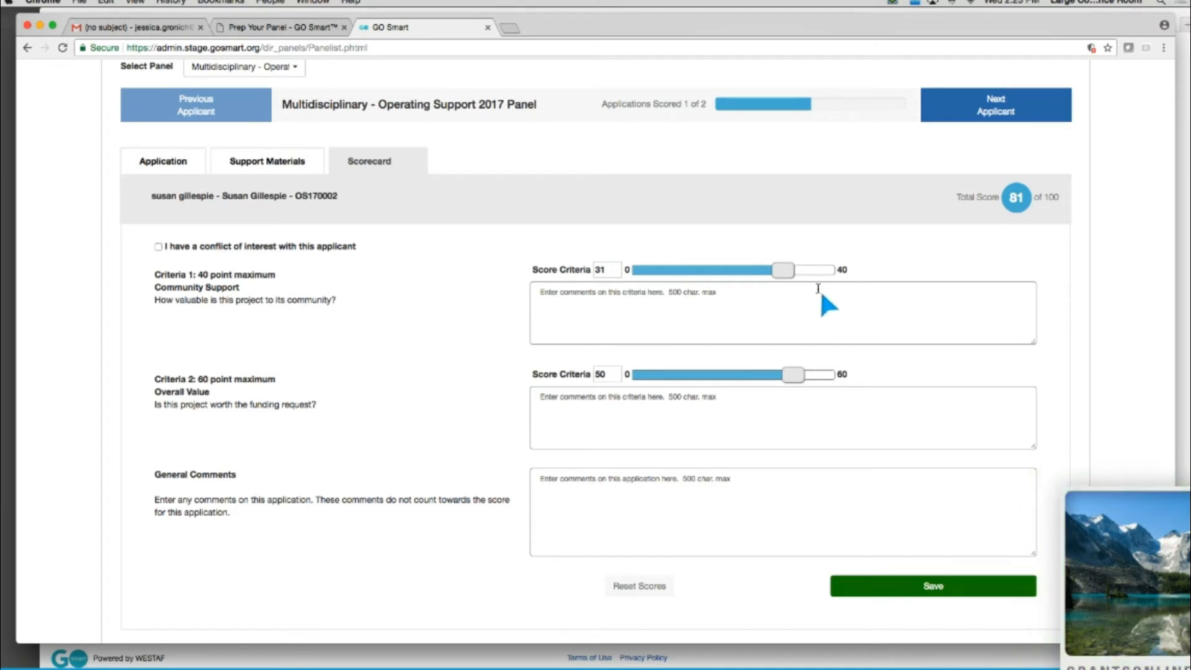
scroll(420, 309, "down", 2)
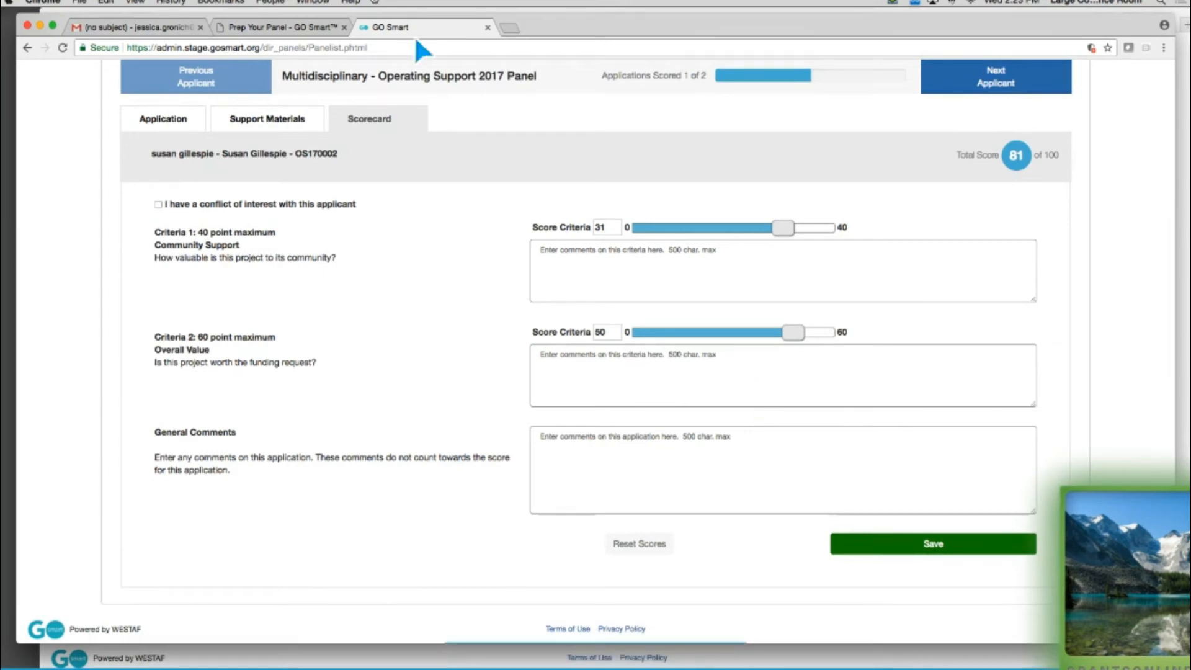
Switch to the admin site in Safari and set up a Panelist Report for the Community Support 2017 Dance panel with status RECEIVED.
left_click(375, 656)
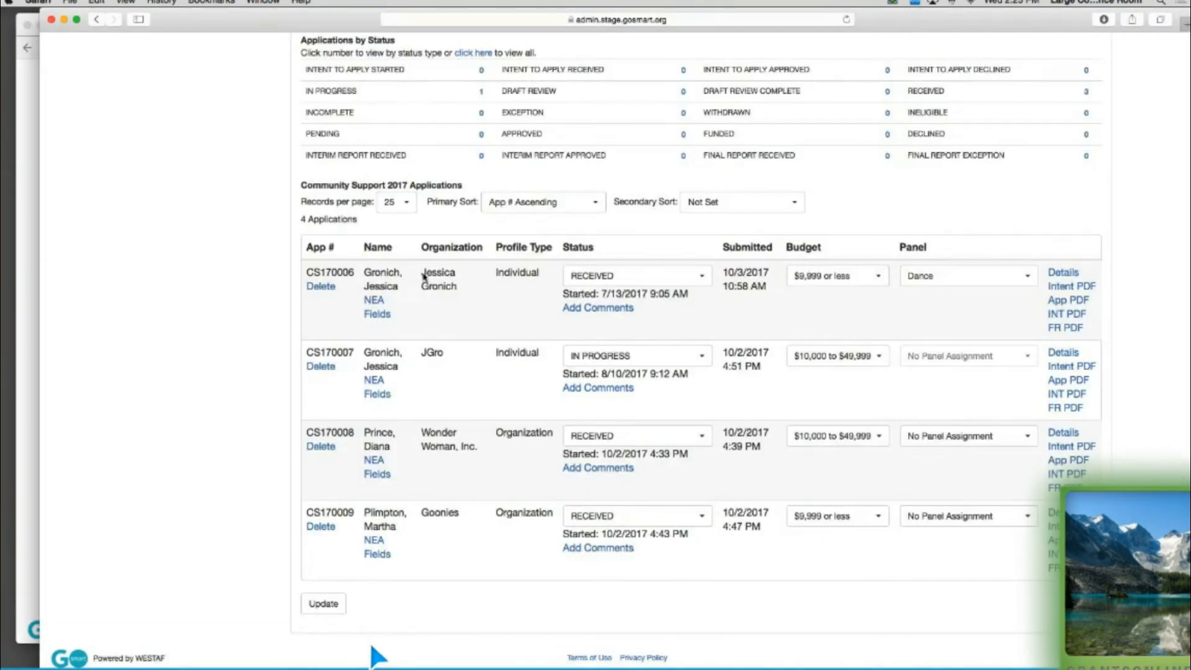
scroll(424, 277, "up", 5)
left_click(452, 75)
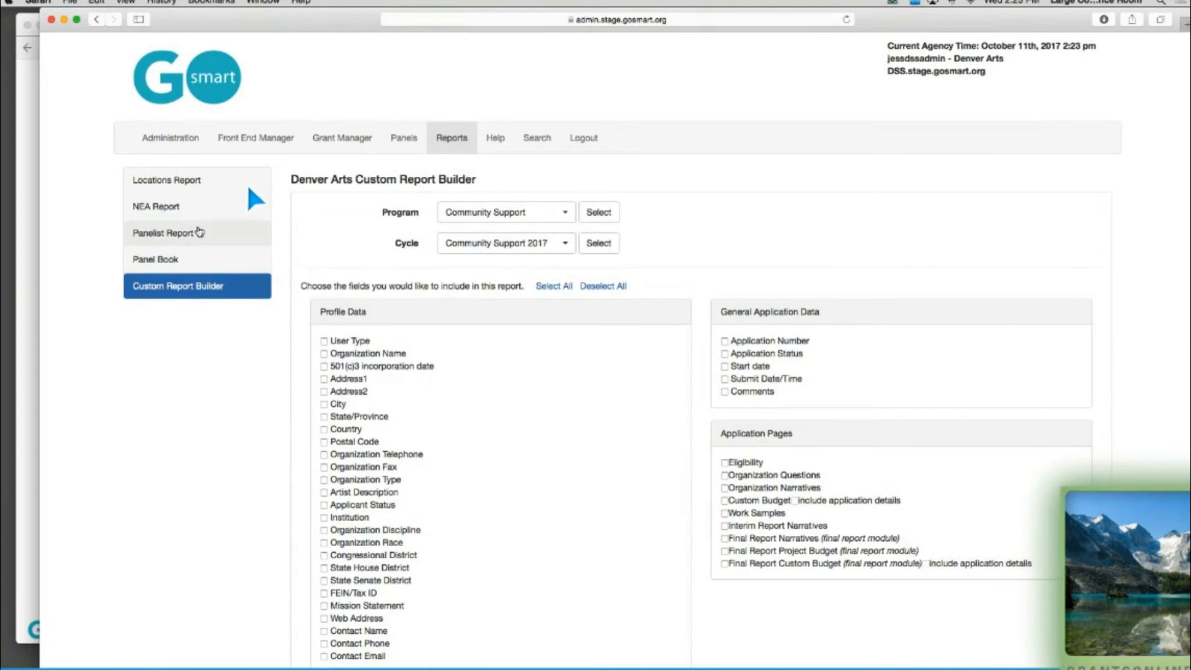
left_click(193, 233)
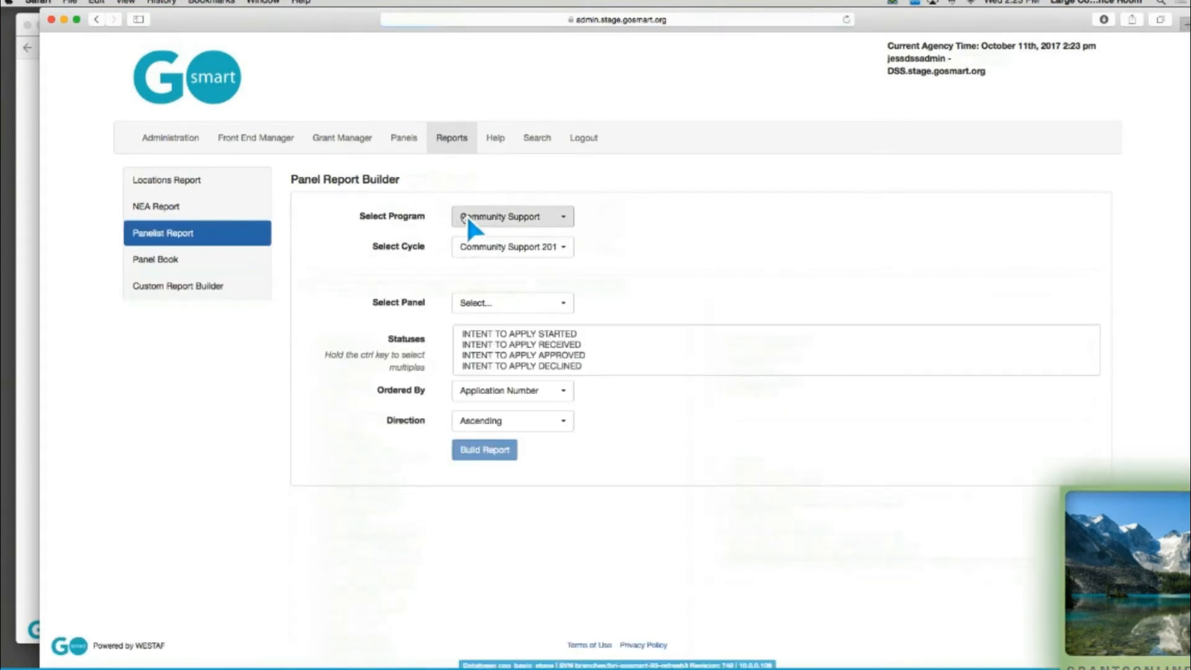
left_click(497, 309)
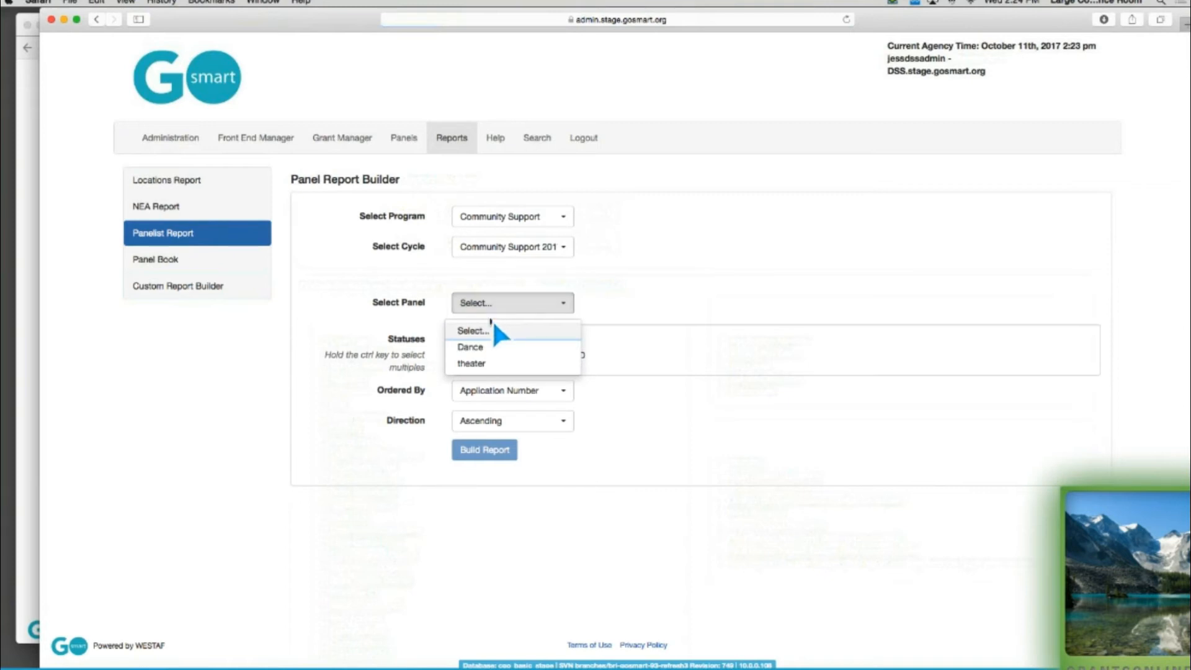
left_click(489, 347)
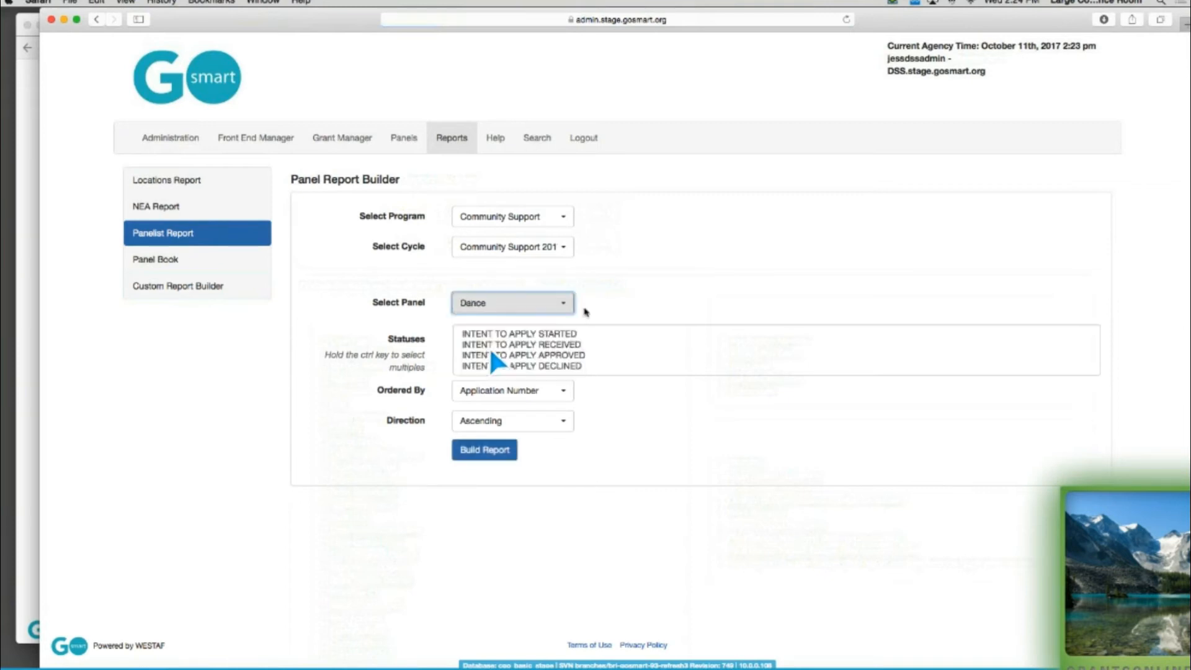
scroll(581, 338, "down", 5)
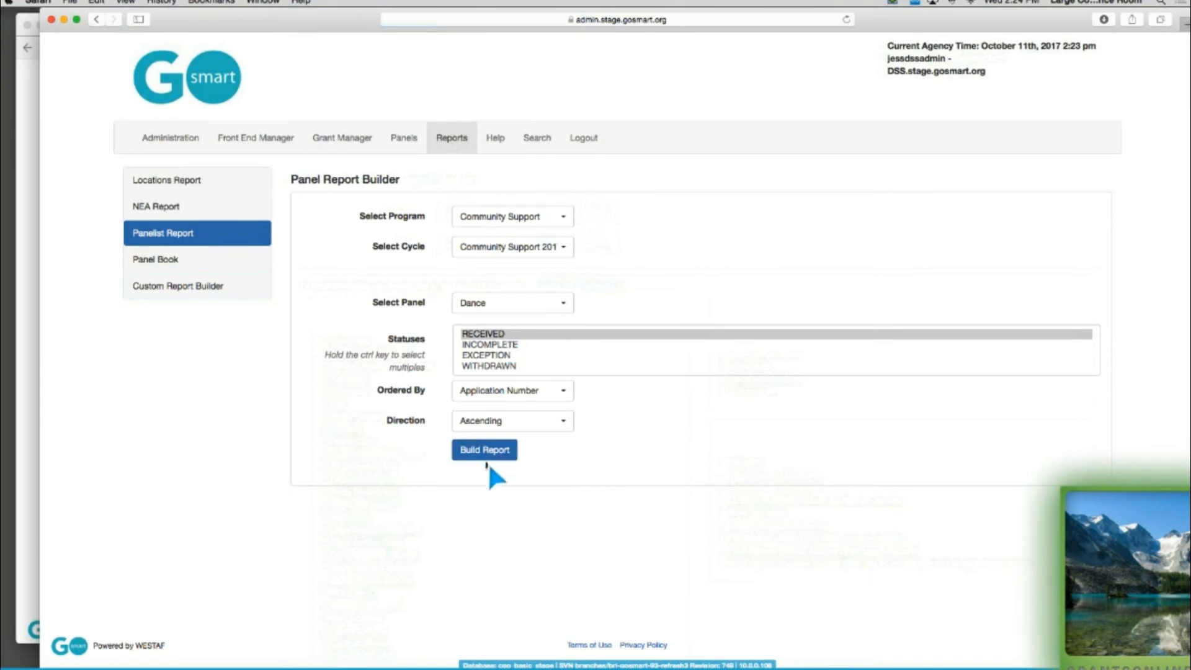
Switch to the TourWest Standard Performance Grant 2017 panel report in OpenOffice Calc and examine its Criteria & Comments and Cover sheets.
mouse_move(719, 652)
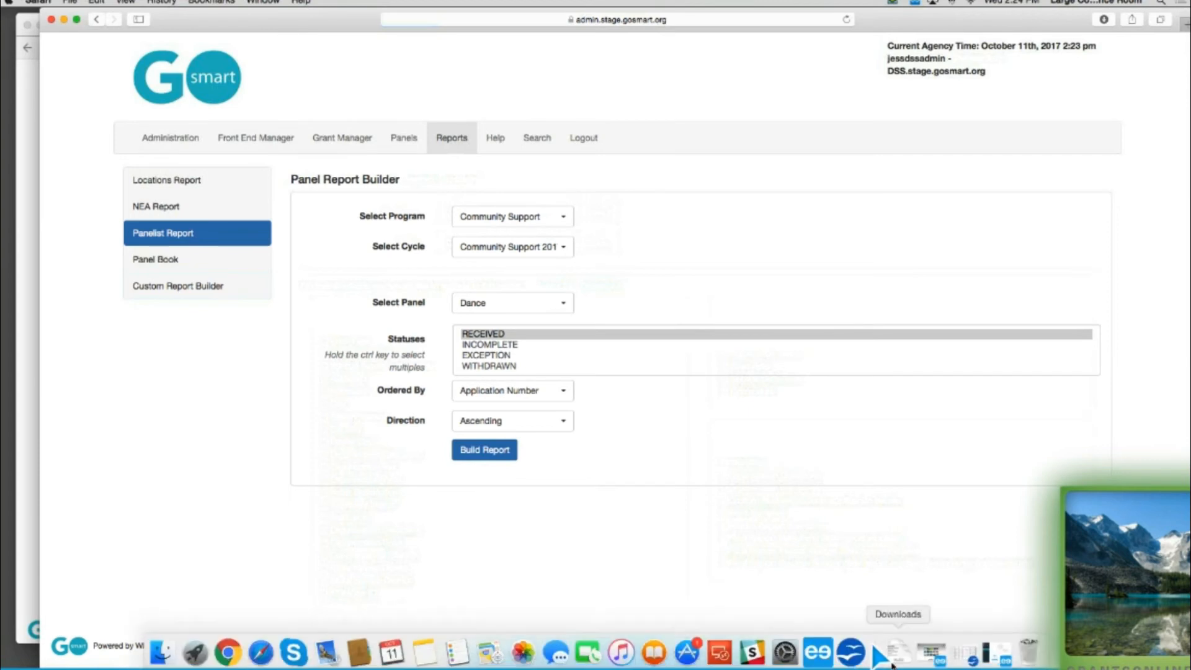
left_click(969, 655)
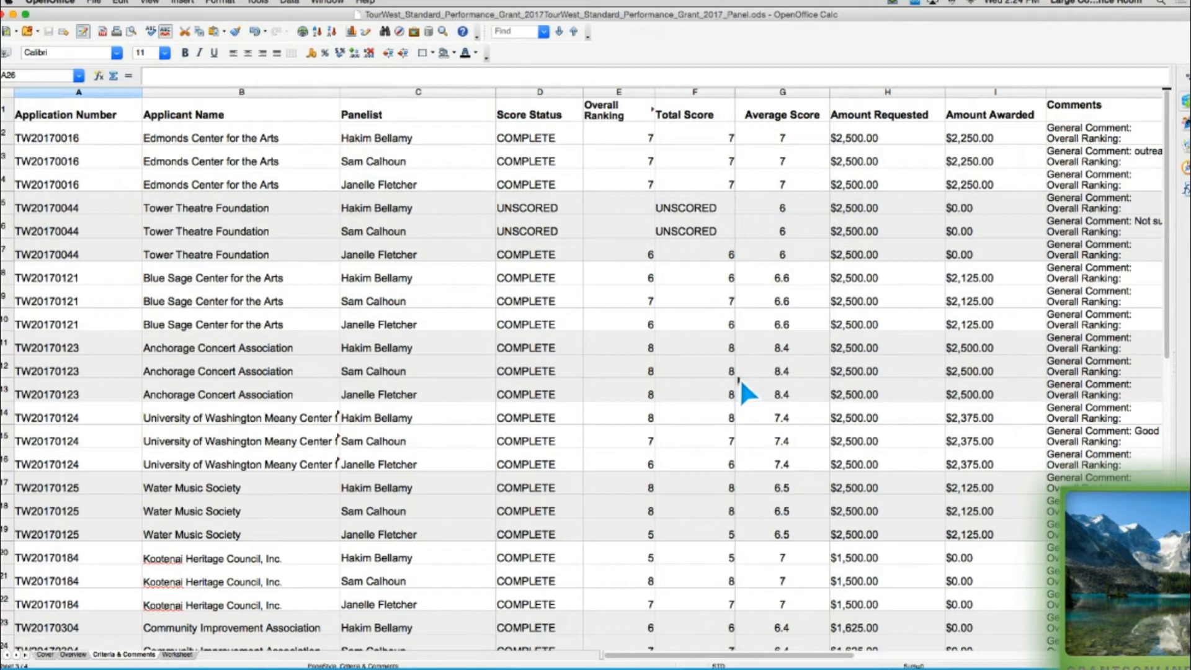
left_click(38, 655)
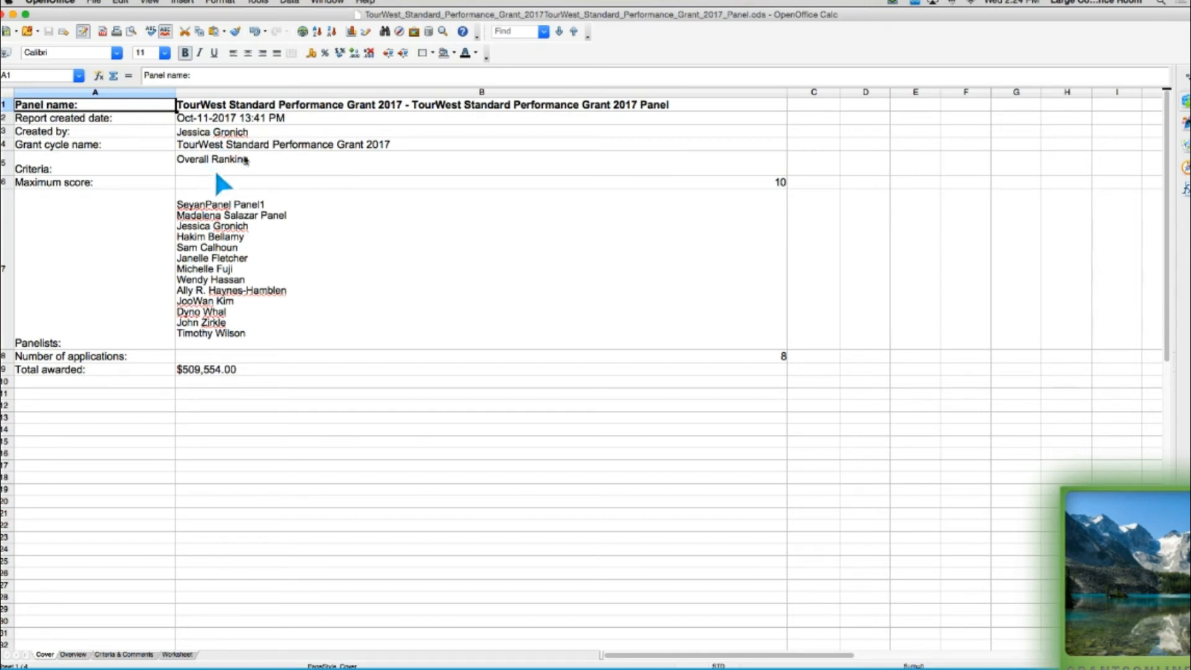
mouse_move(544, 665)
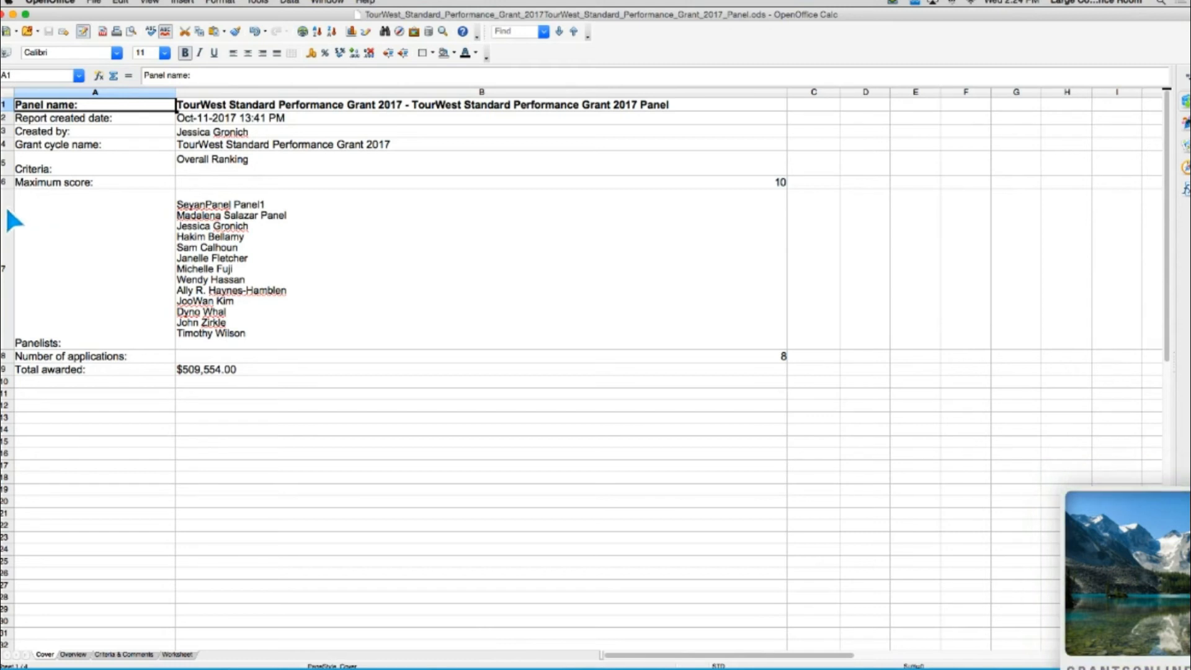
Return to the admin site in Safari and view the Dance panel's scoring criteria for Community Support 2017.
key("ctrl+Left")
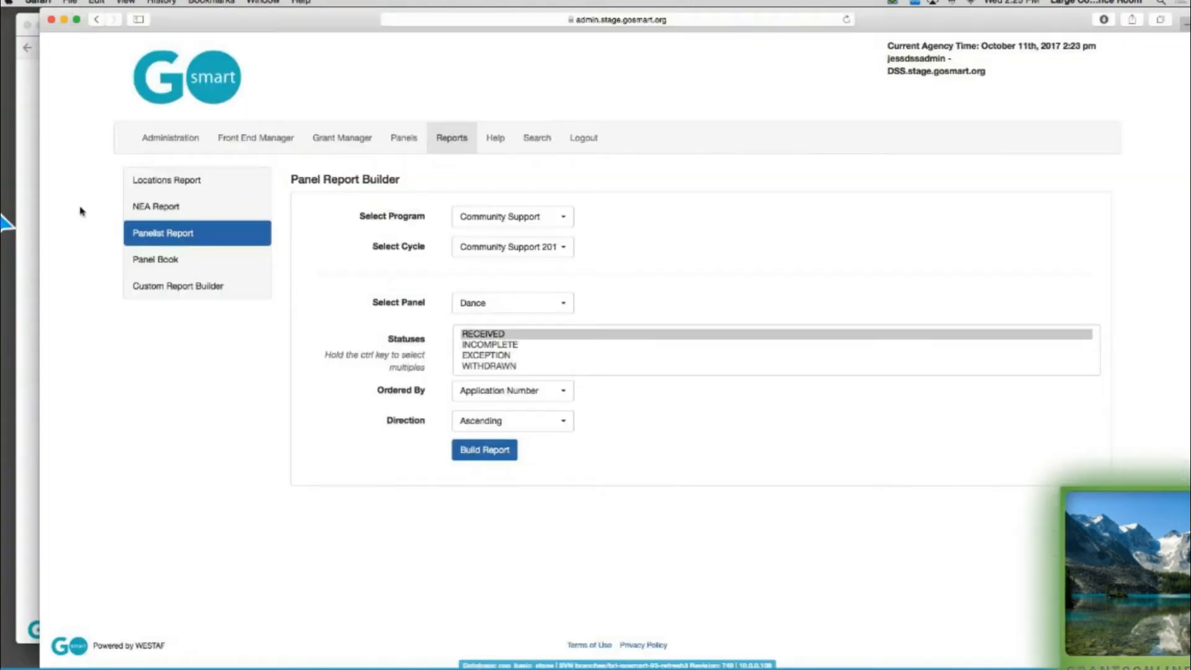
left_click(322, 149)
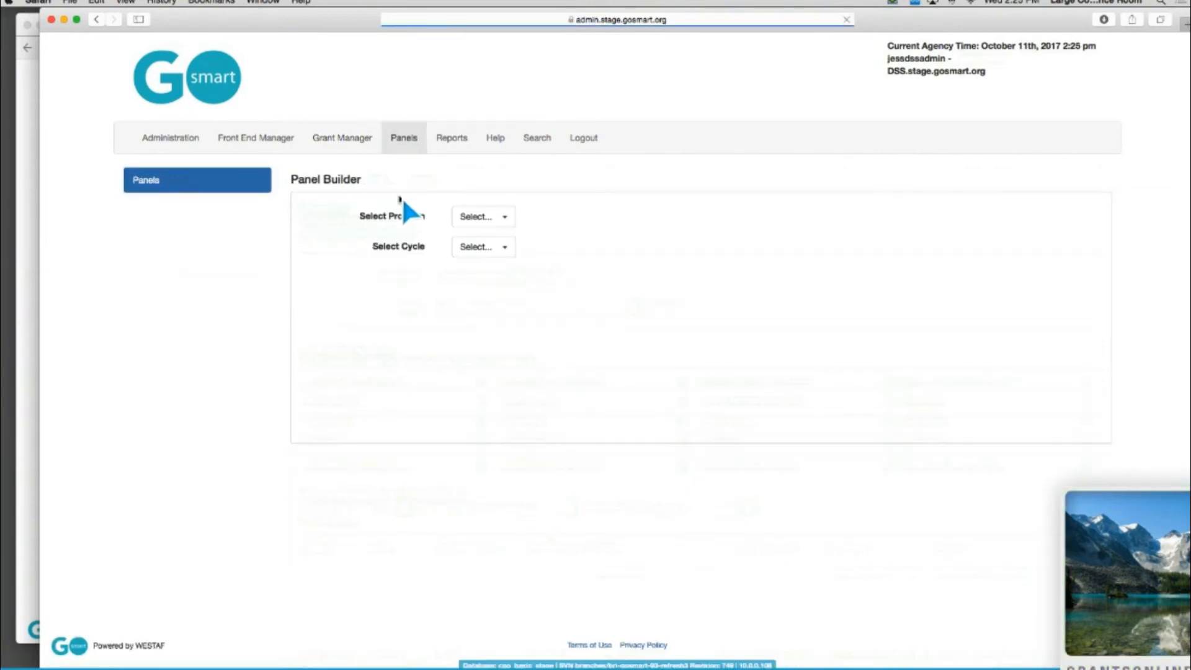
left_click(568, 330)
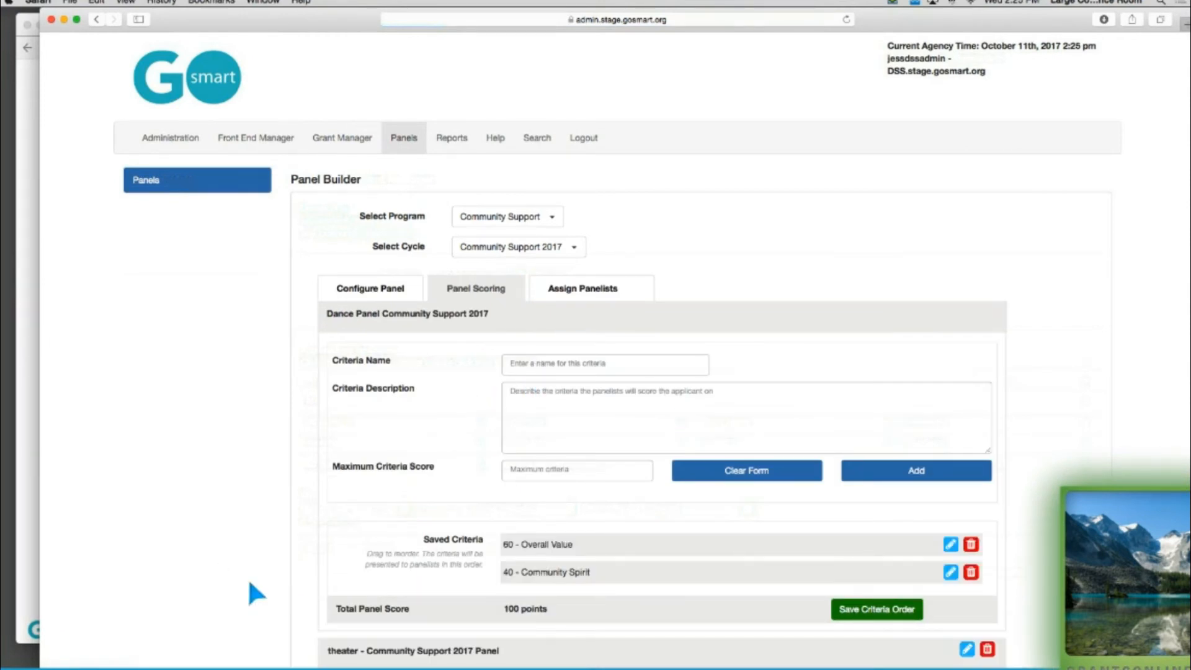
Switch back to the TourWest report in OpenOffice Calc and examine the Cover sheet and the Overview sheet's panelist scores and award amounts.
mouse_move(929, 659)
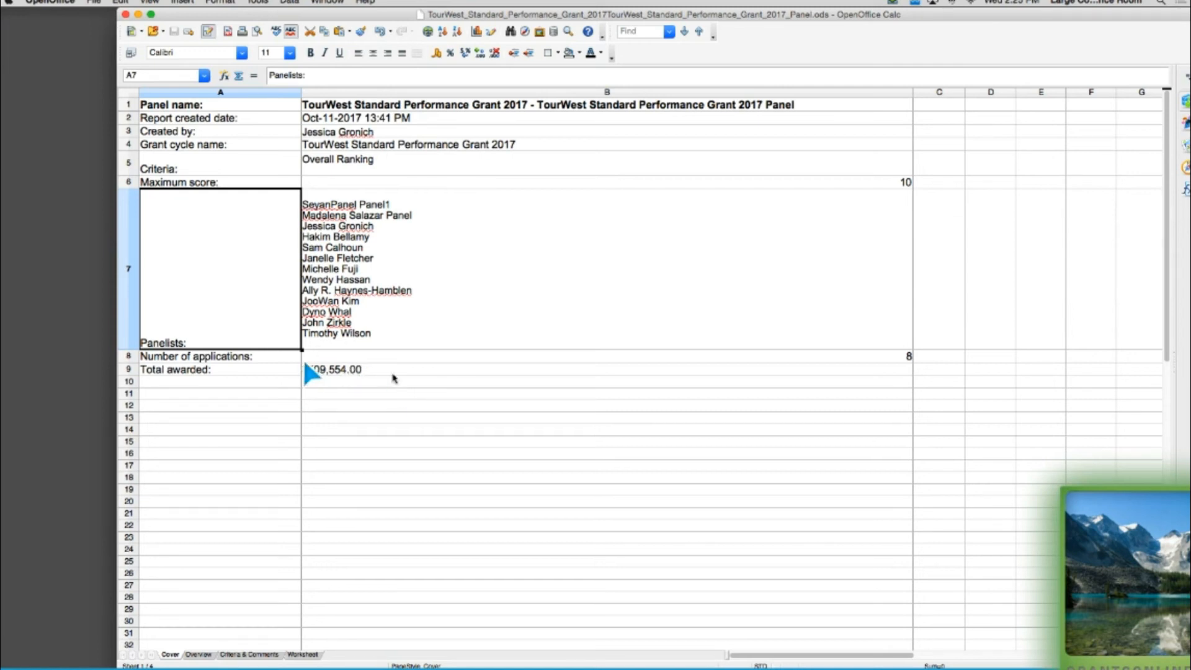
scroll(285, 410, "down", 1)
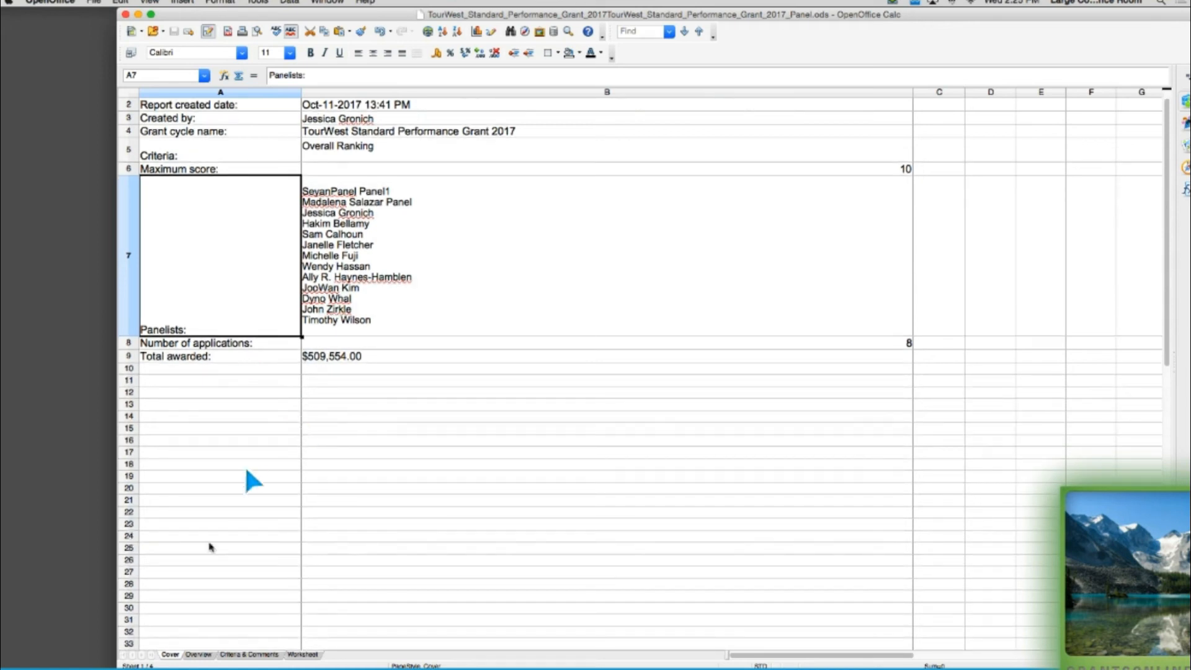
left_click(198, 654)
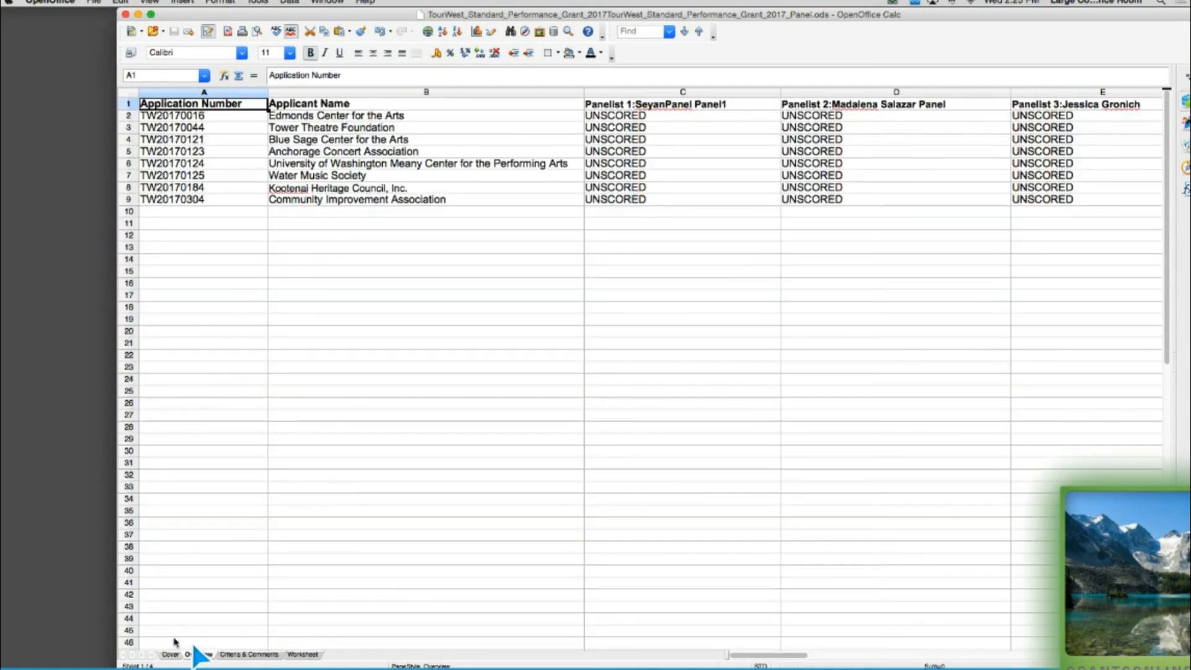
scroll(605, 370, "right", 10)
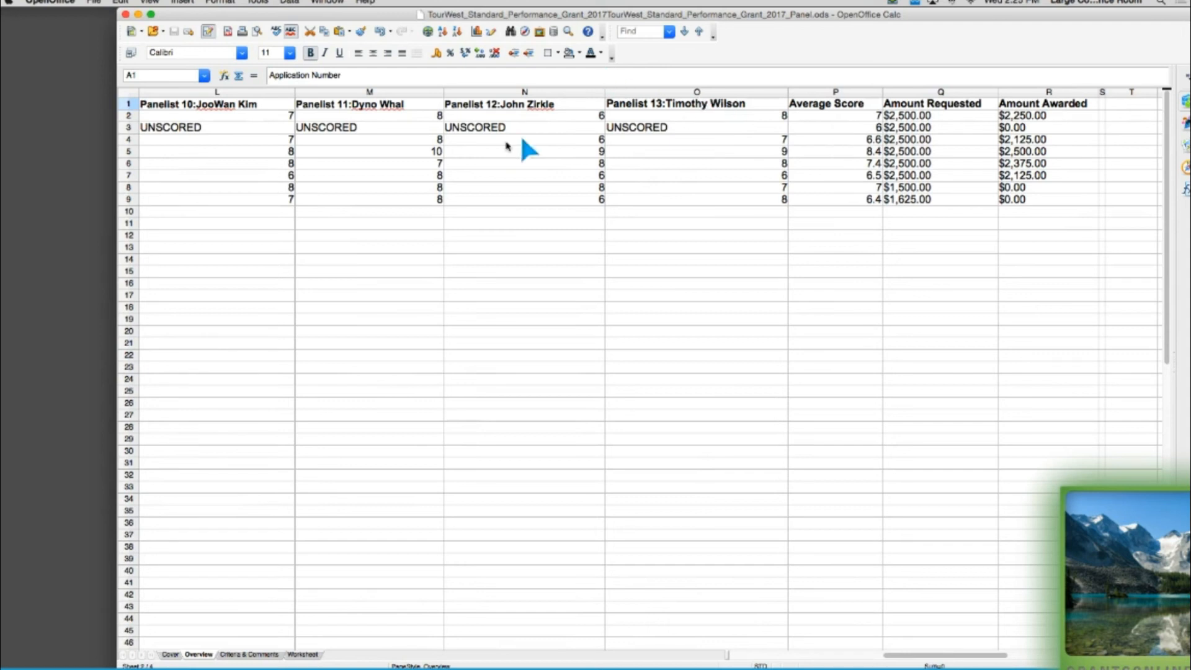
scroll(375, 155, "left", 10)
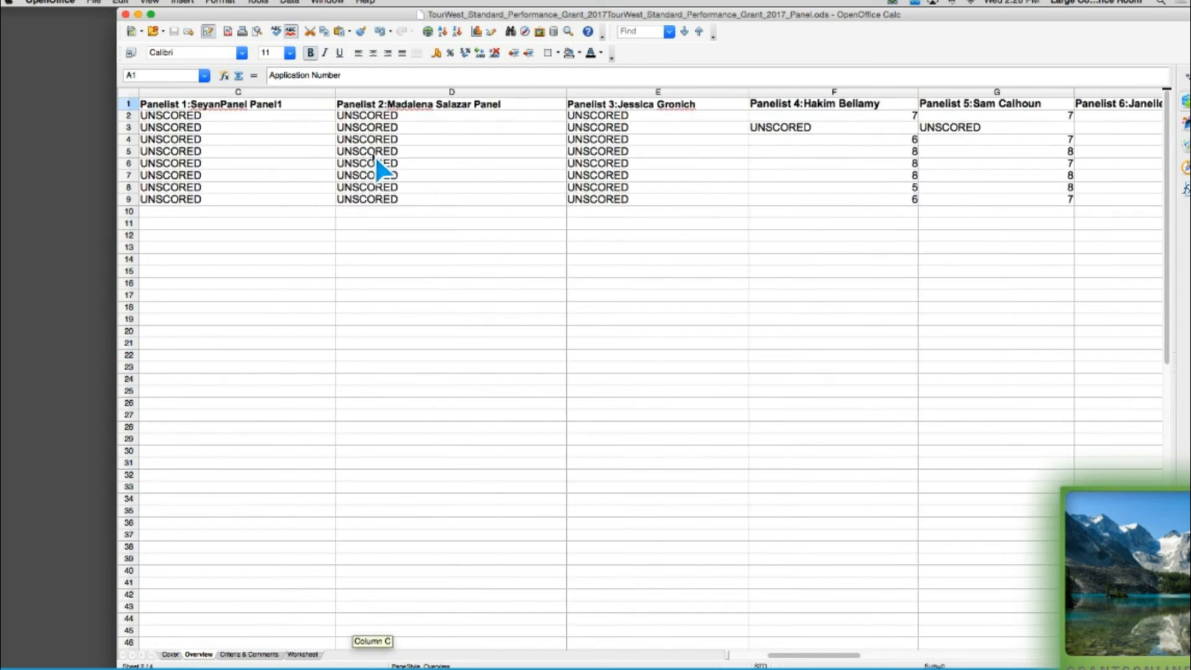
scroll(374, 155, "left", 2)
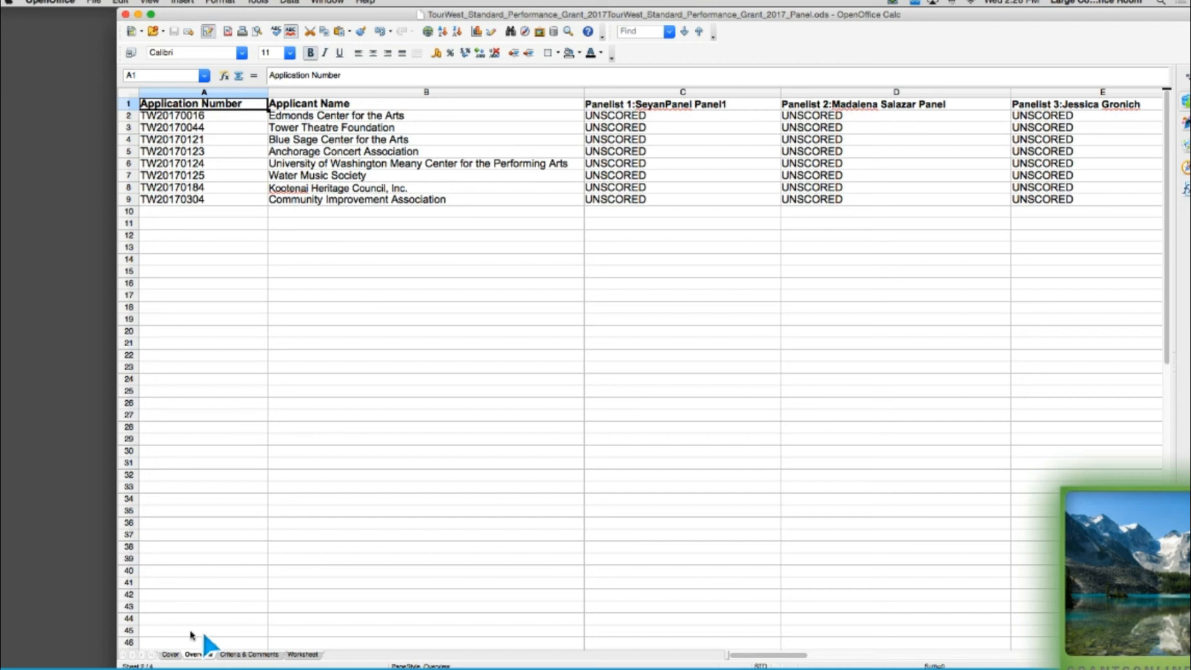
Examine the Criteria & Comments sheet's score statuses, rankings, average scores, requested and awarded amounts, and panelist comments for each applicant.
left_click(242, 655)
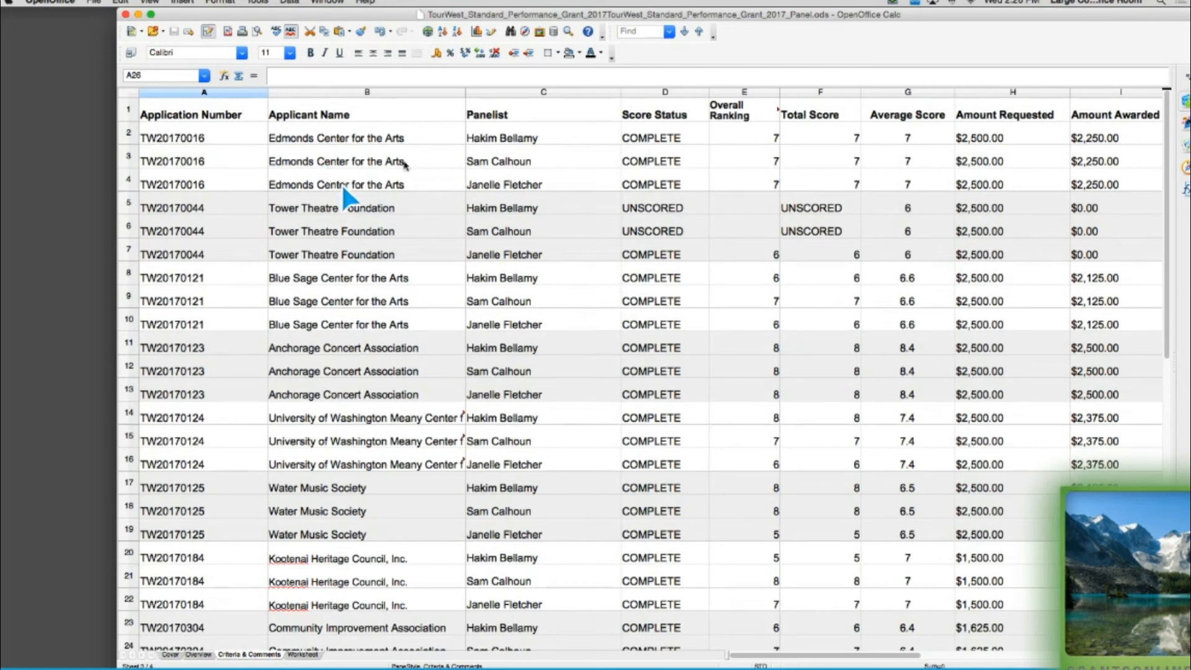
scroll(754, 151, "right", 4)
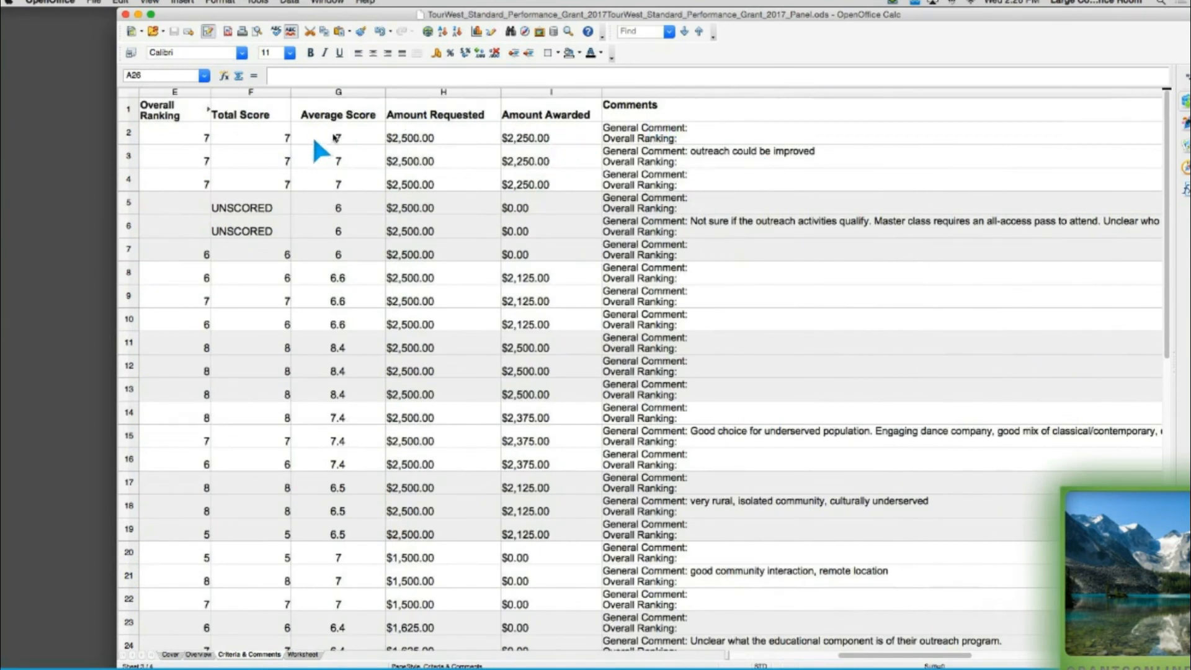
scroll(335, 137, "left", 4)
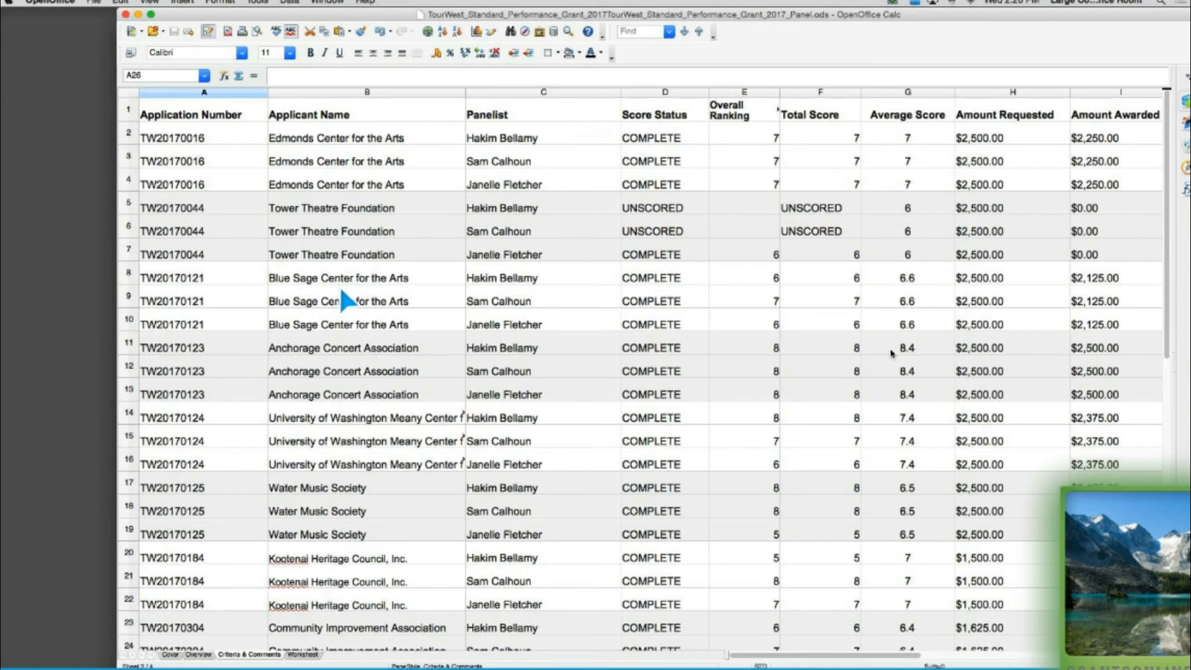
scroll(630, 303, "right", 2)
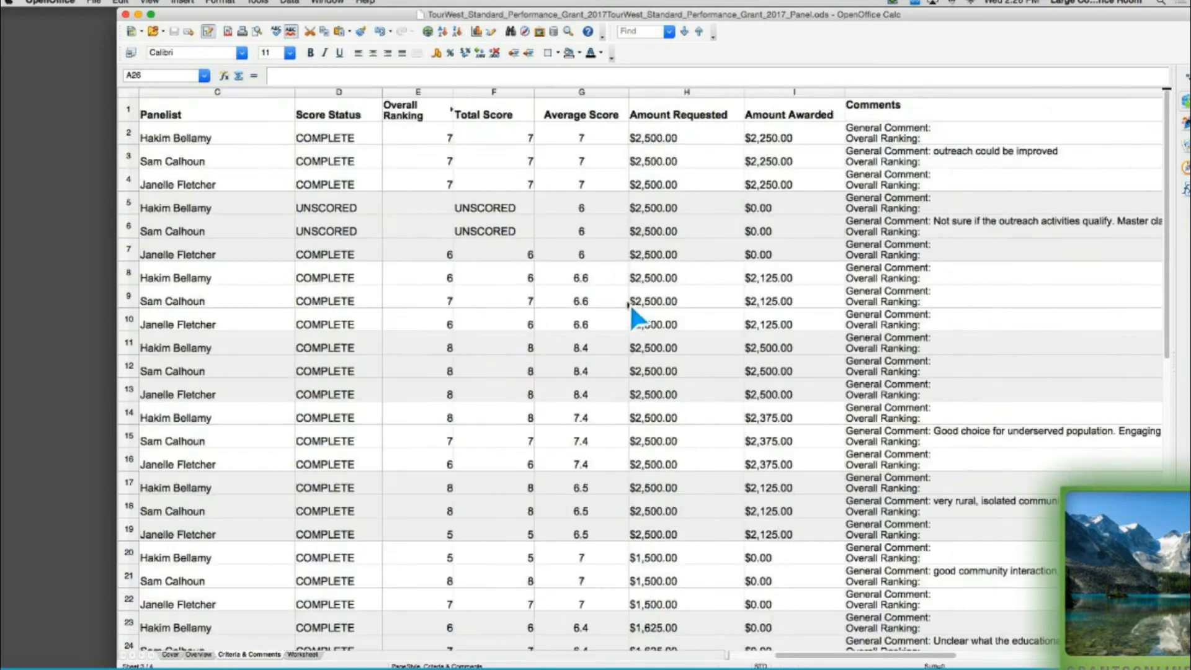
scroll(630, 303, "right", 3)
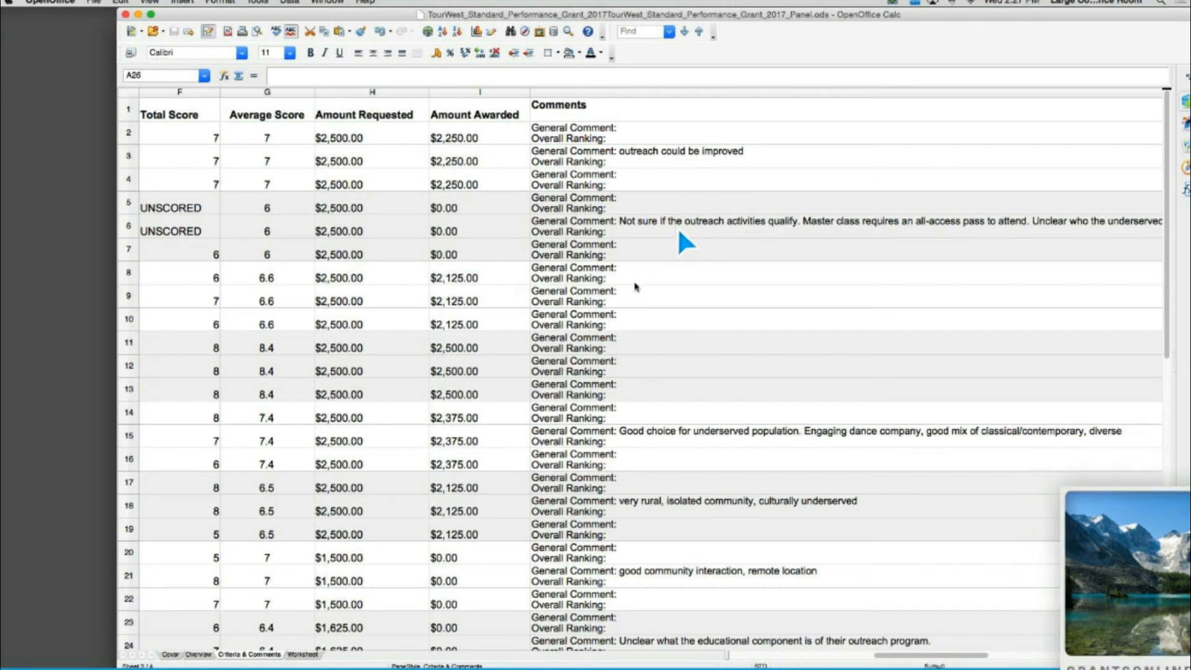
scroll(645, 282, "left", 5)
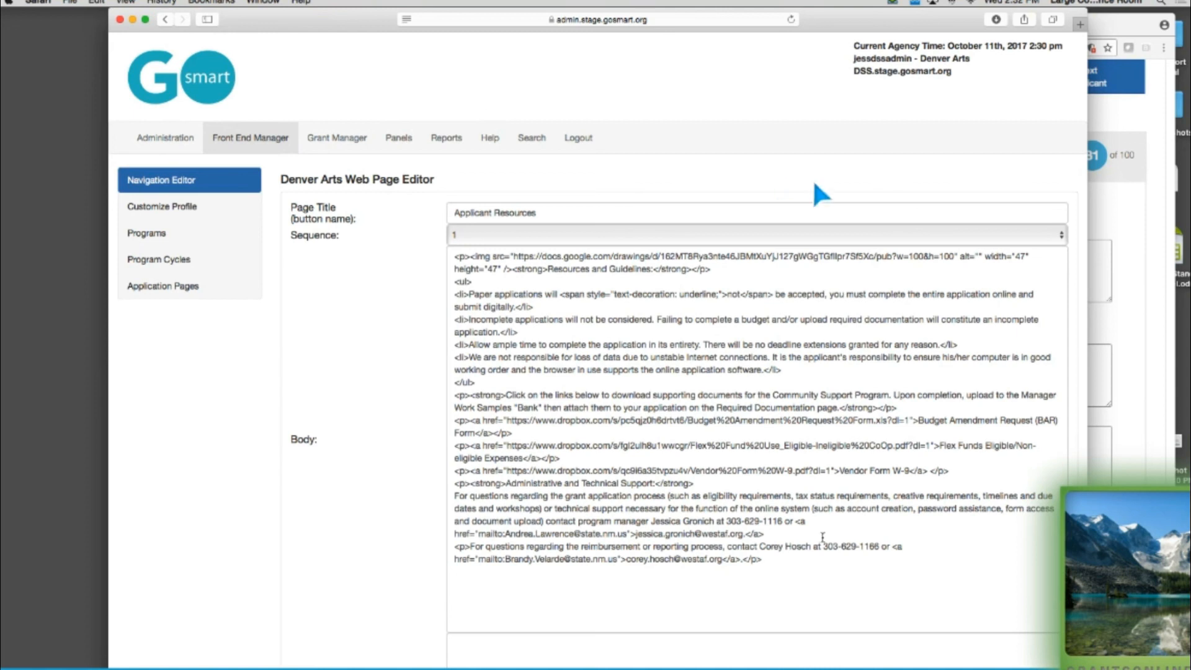
mouse_move(720, 665)
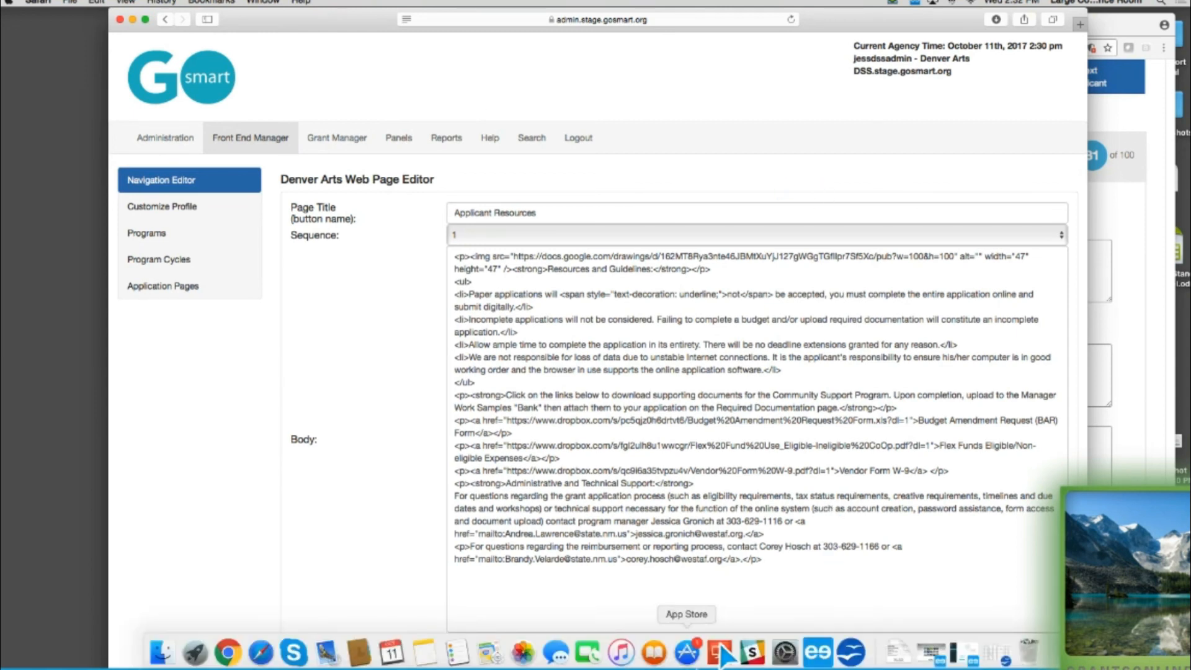